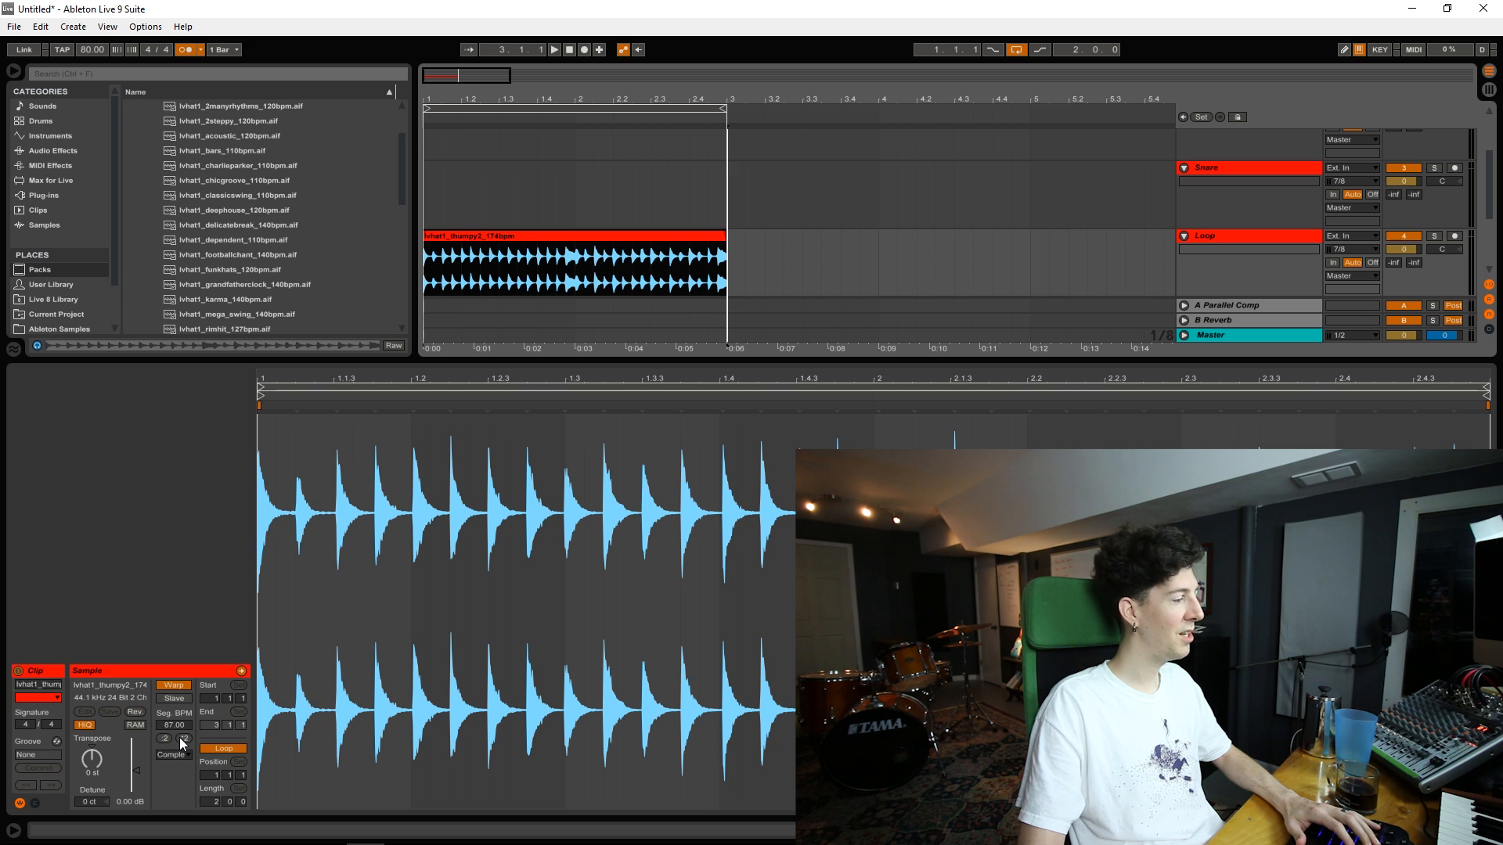
Extend the lvhat1_thumpy2_174bpm clip and the loop region to four bars, and play the result
left_click_drag(727, 371, 1031, 371)
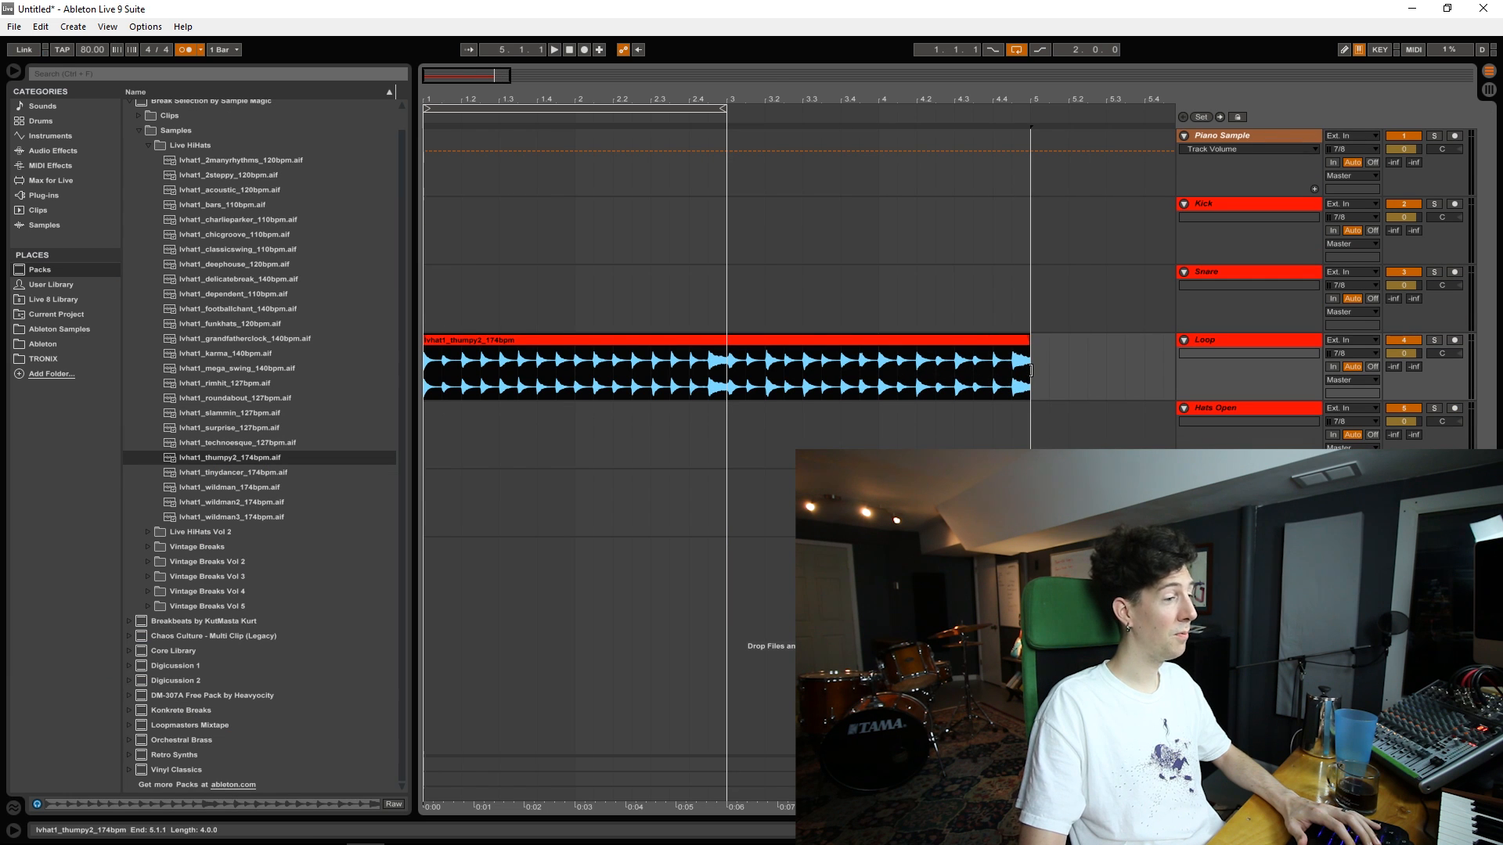
left_click_drag(721, 108, 1027, 134)
left_click(606, 341)
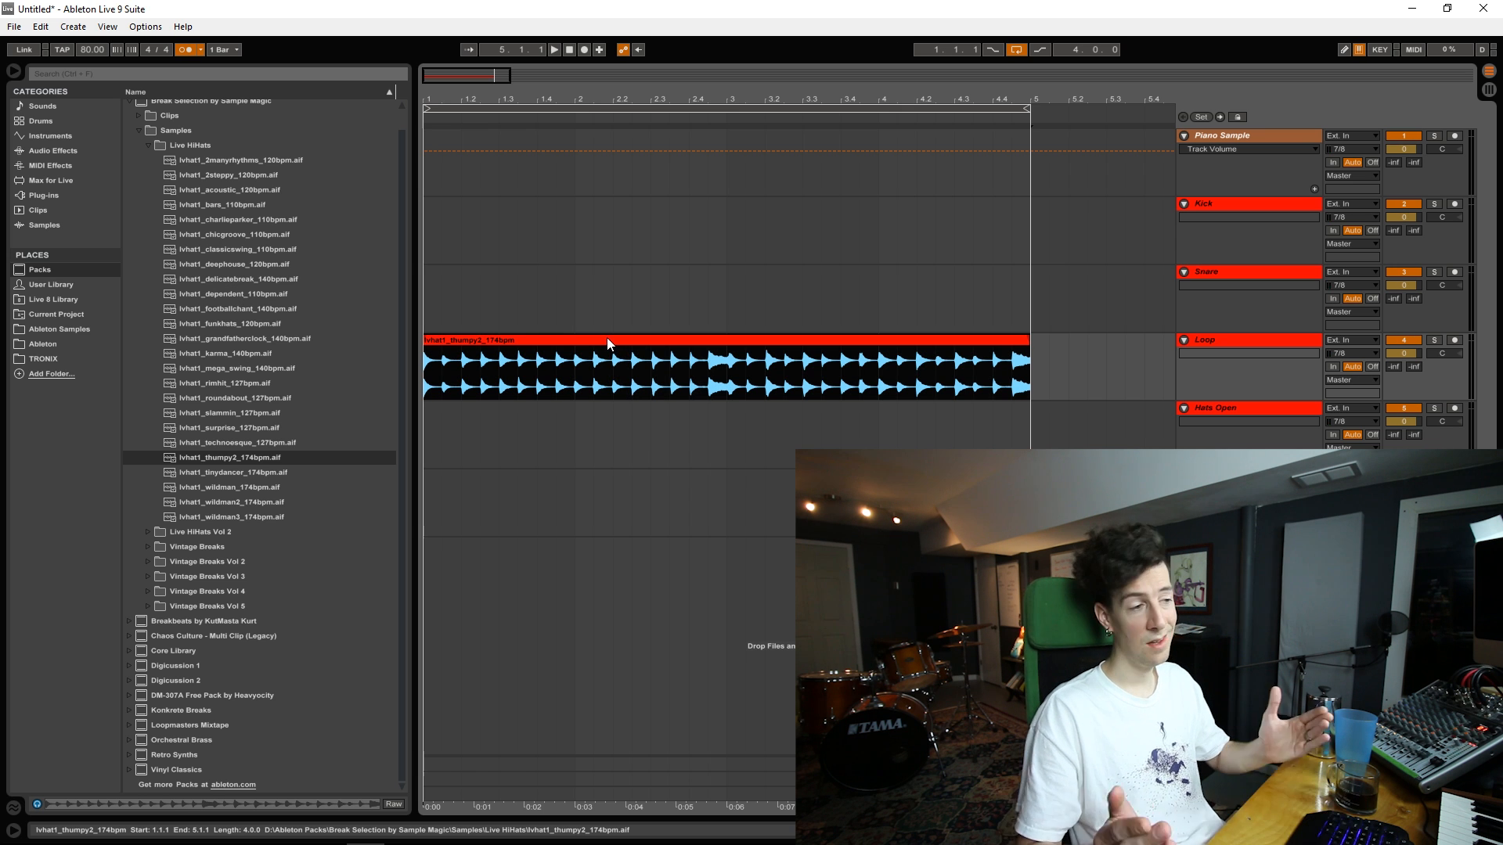
key("space")
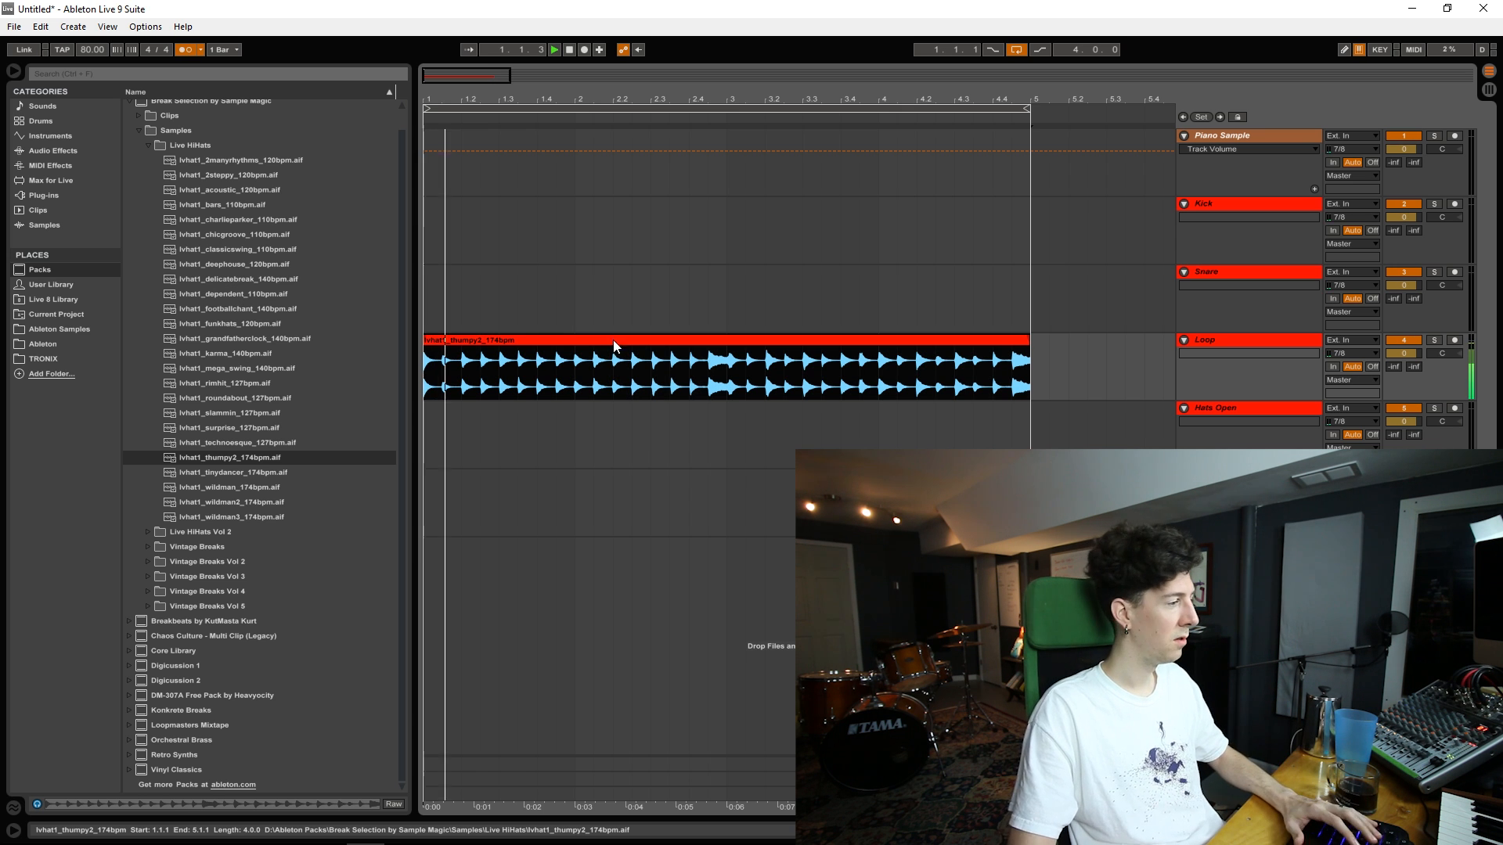
Set the hi-hat clip's warp mode to Complex Pro and open the groove selection for the clip
double_click(607, 341)
left_click(173, 754)
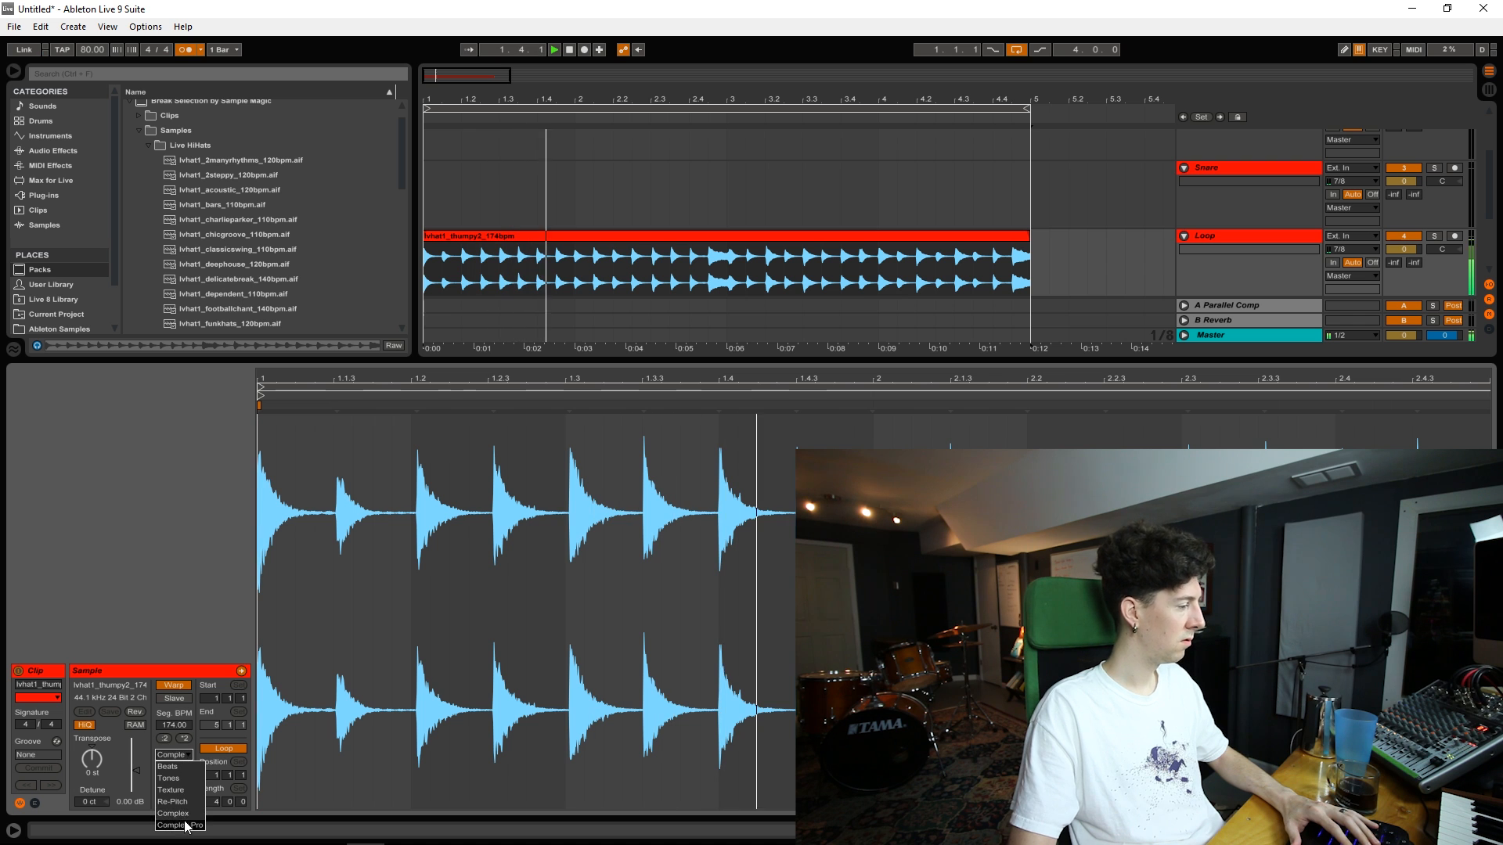
left_click(176, 832)
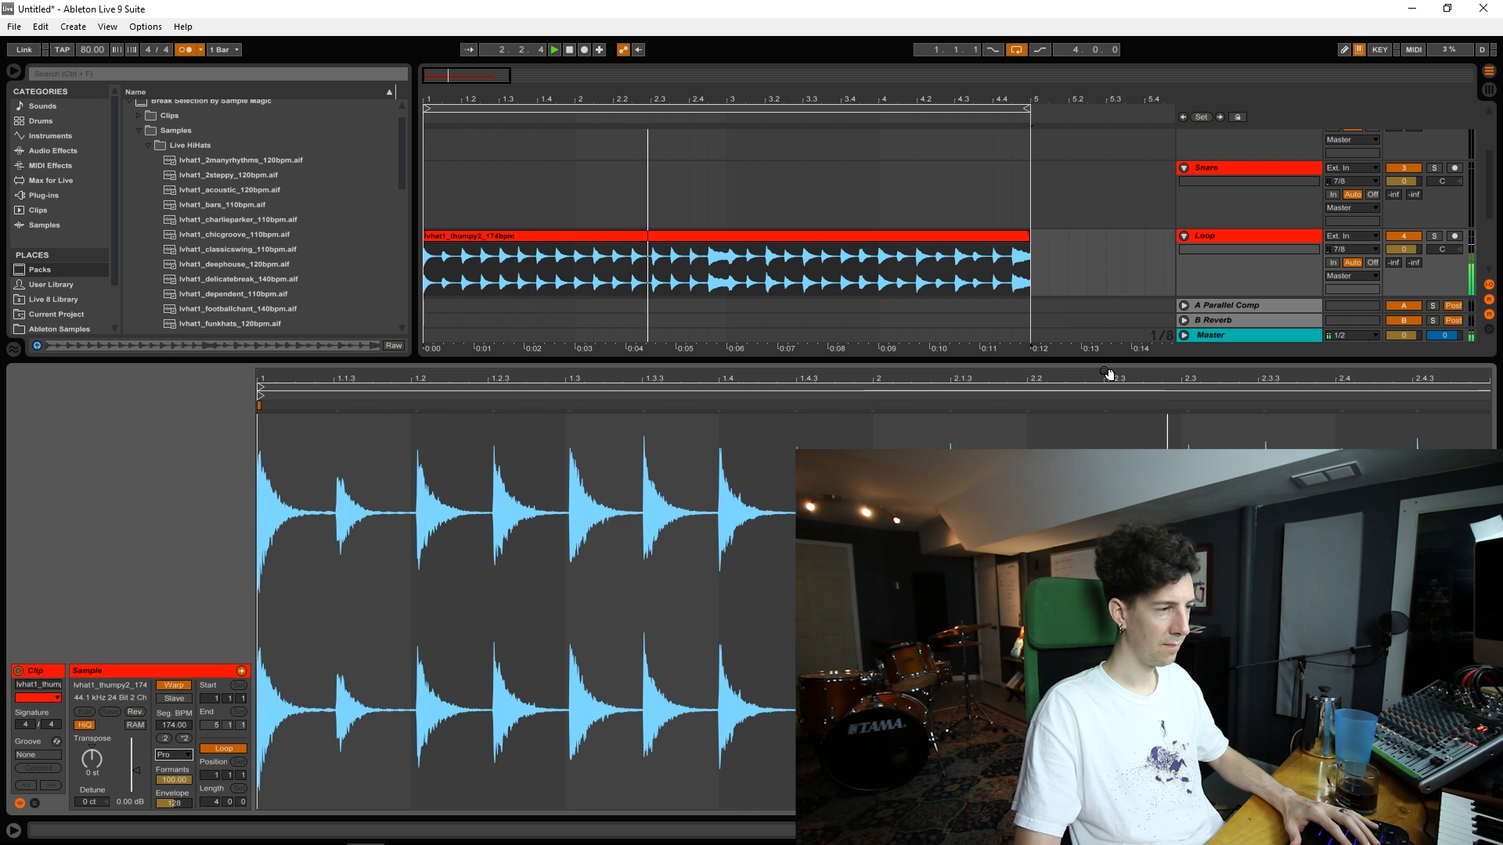
left_click_drag(1109, 375, 708, 386)
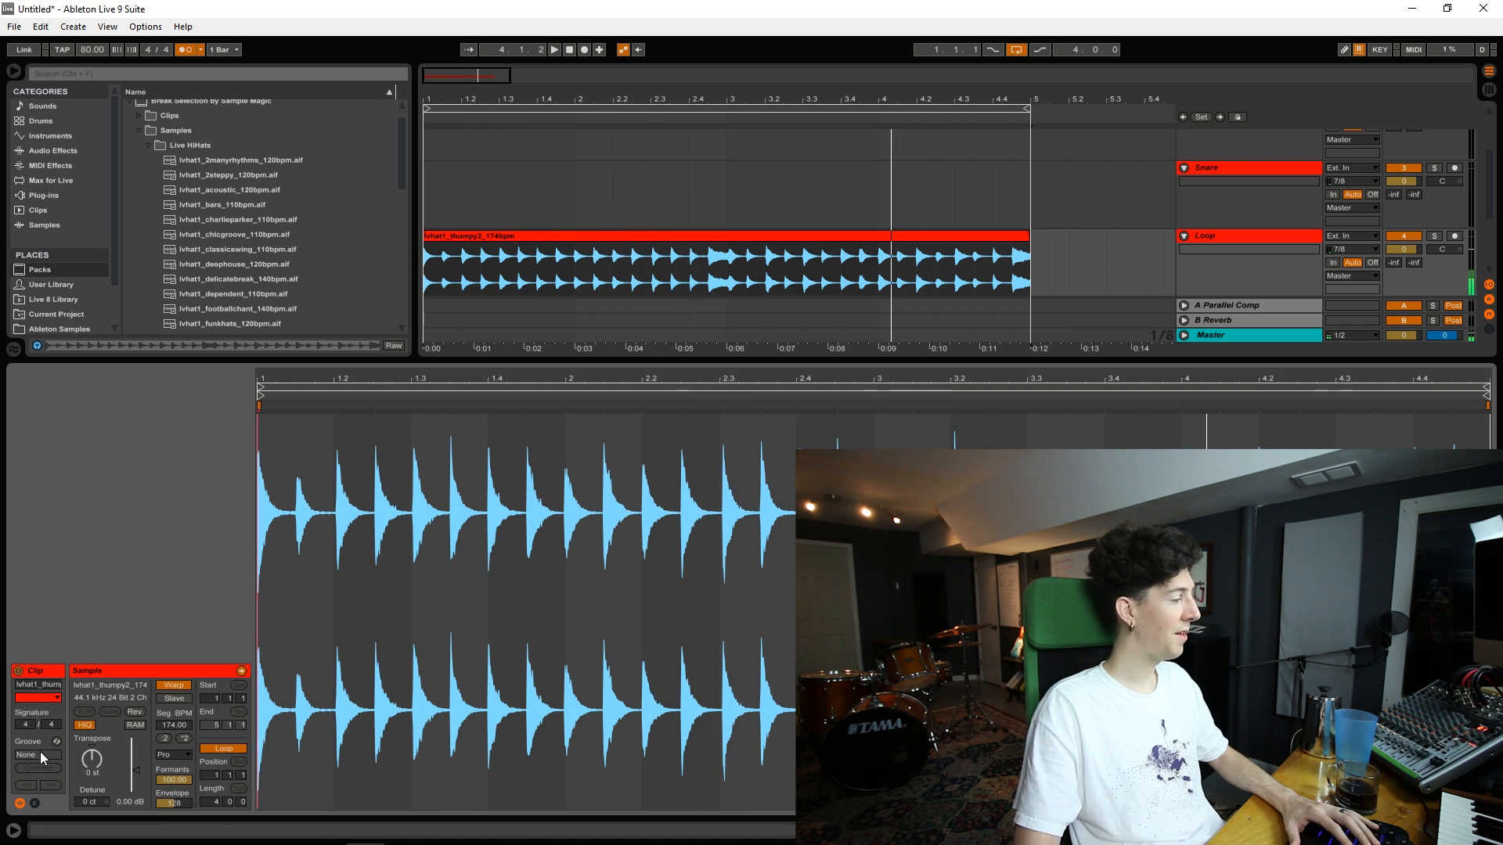
left_click(57, 741)
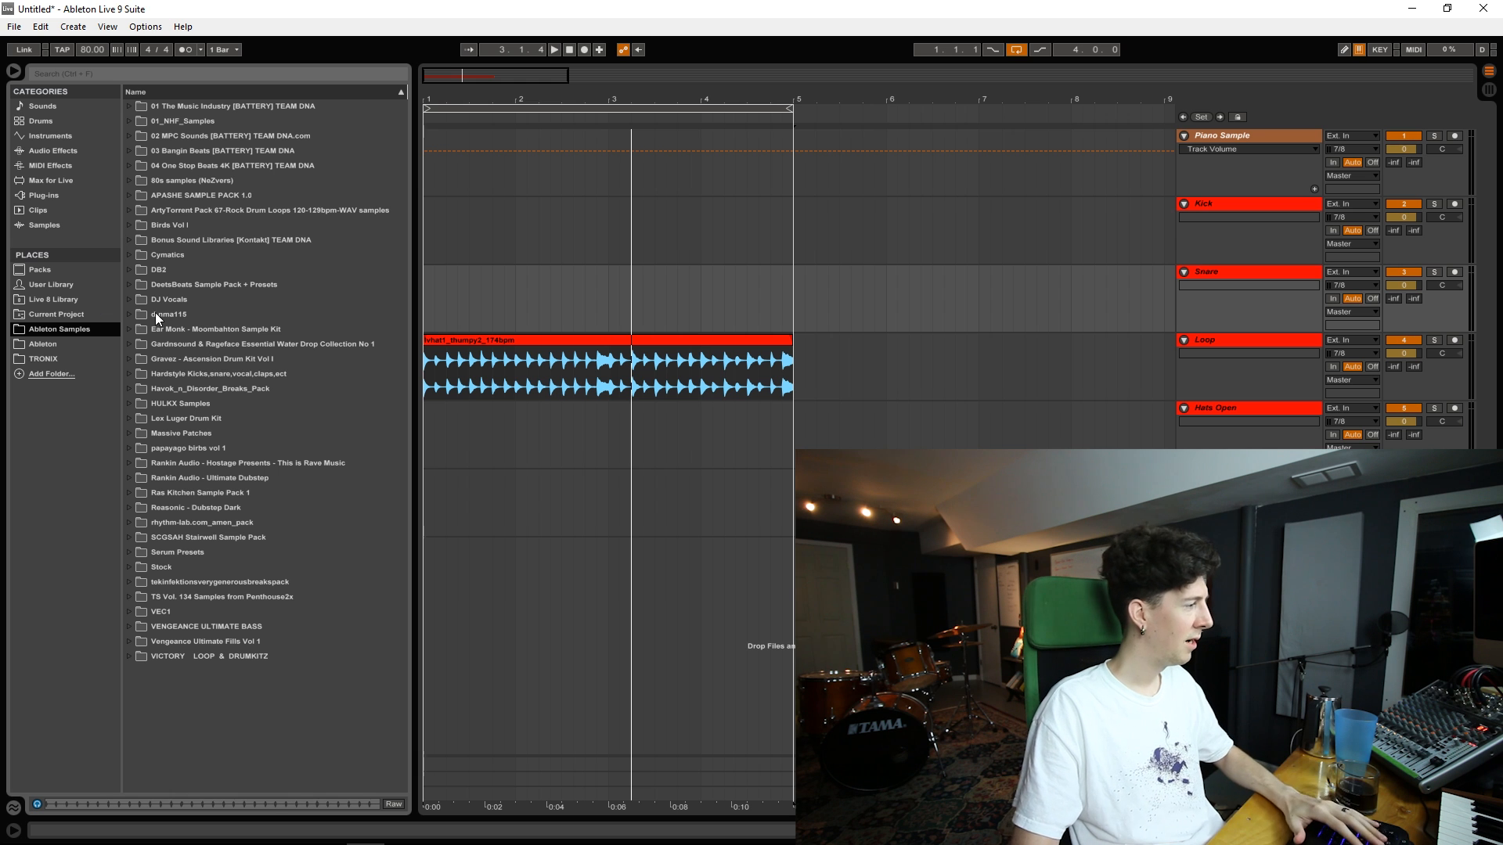
Audition kick samples from the sample library and place [ACD] - KanyeWest Kick (2).wav at the start of the Snare track
left_click(130, 399)
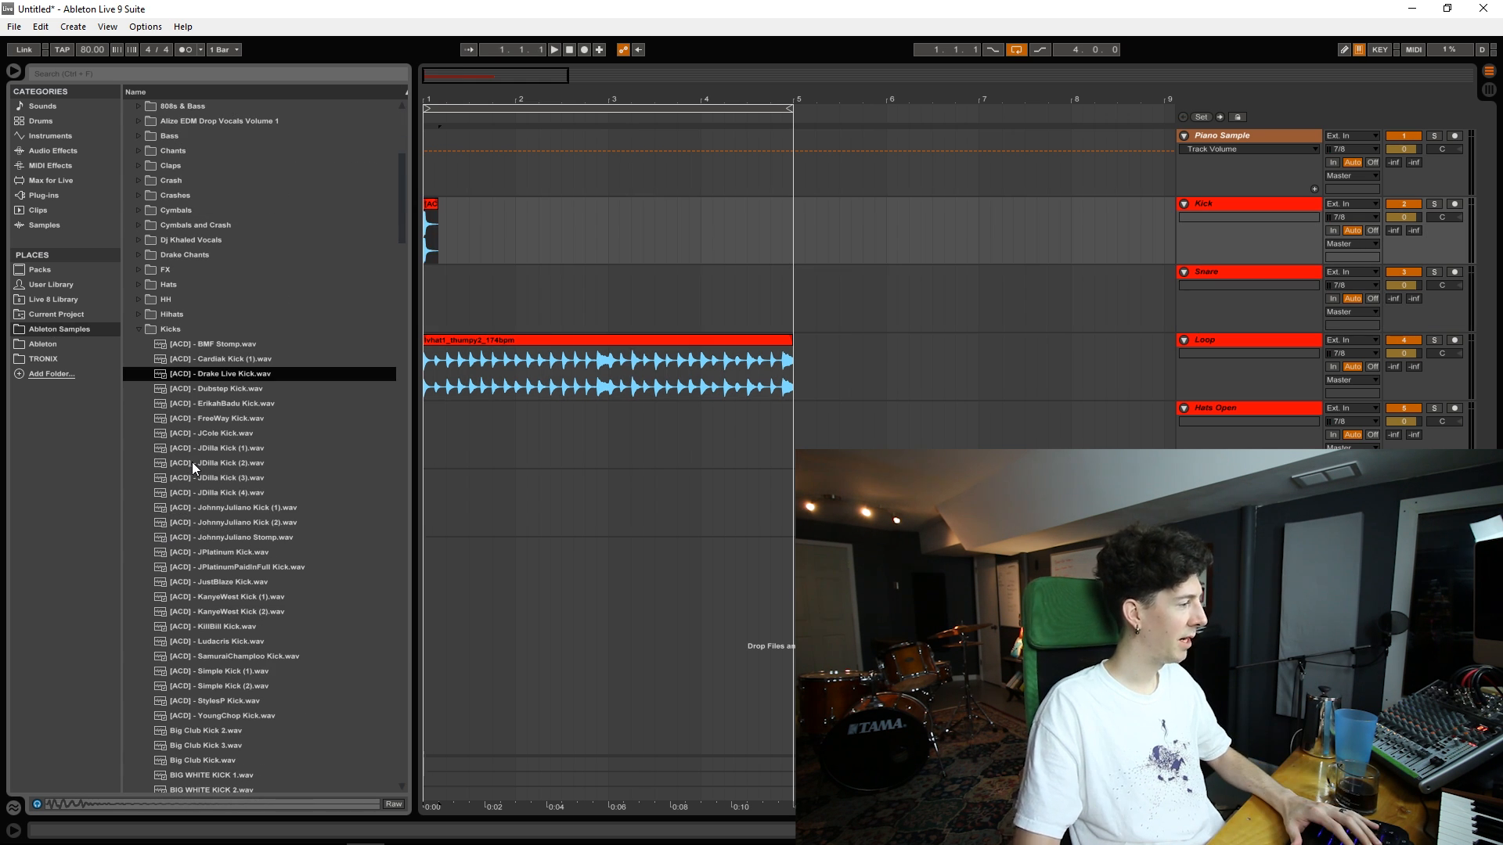
left_click(191, 463)
left_click(241, 520)
left_click(223, 582)
scroll(227, 564, "down", 2)
left_click(231, 554)
scroll(235, 533, "down", 2)
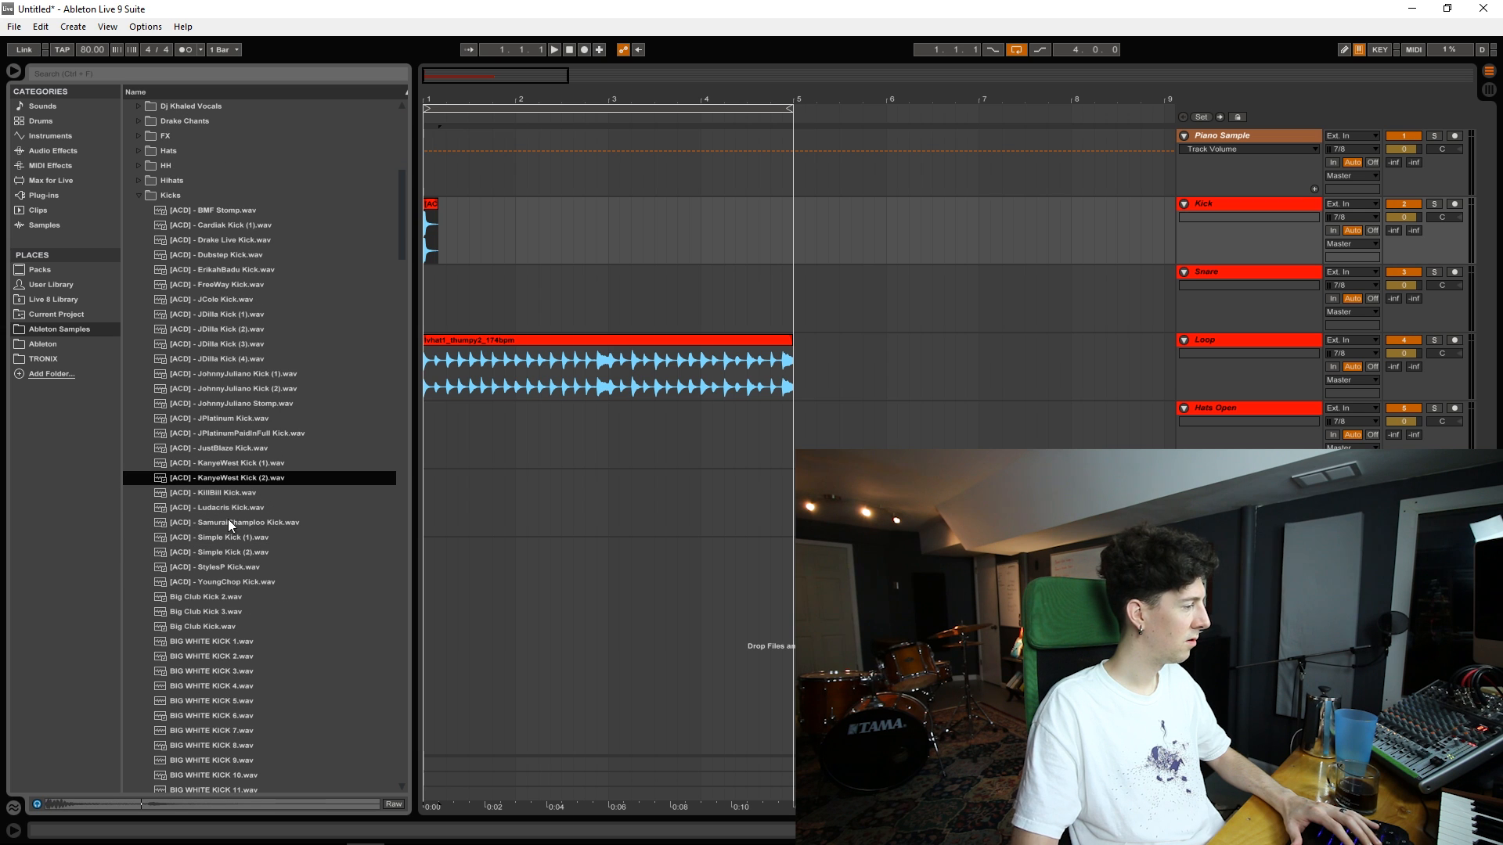
left_click(228, 464)
left_click(228, 448)
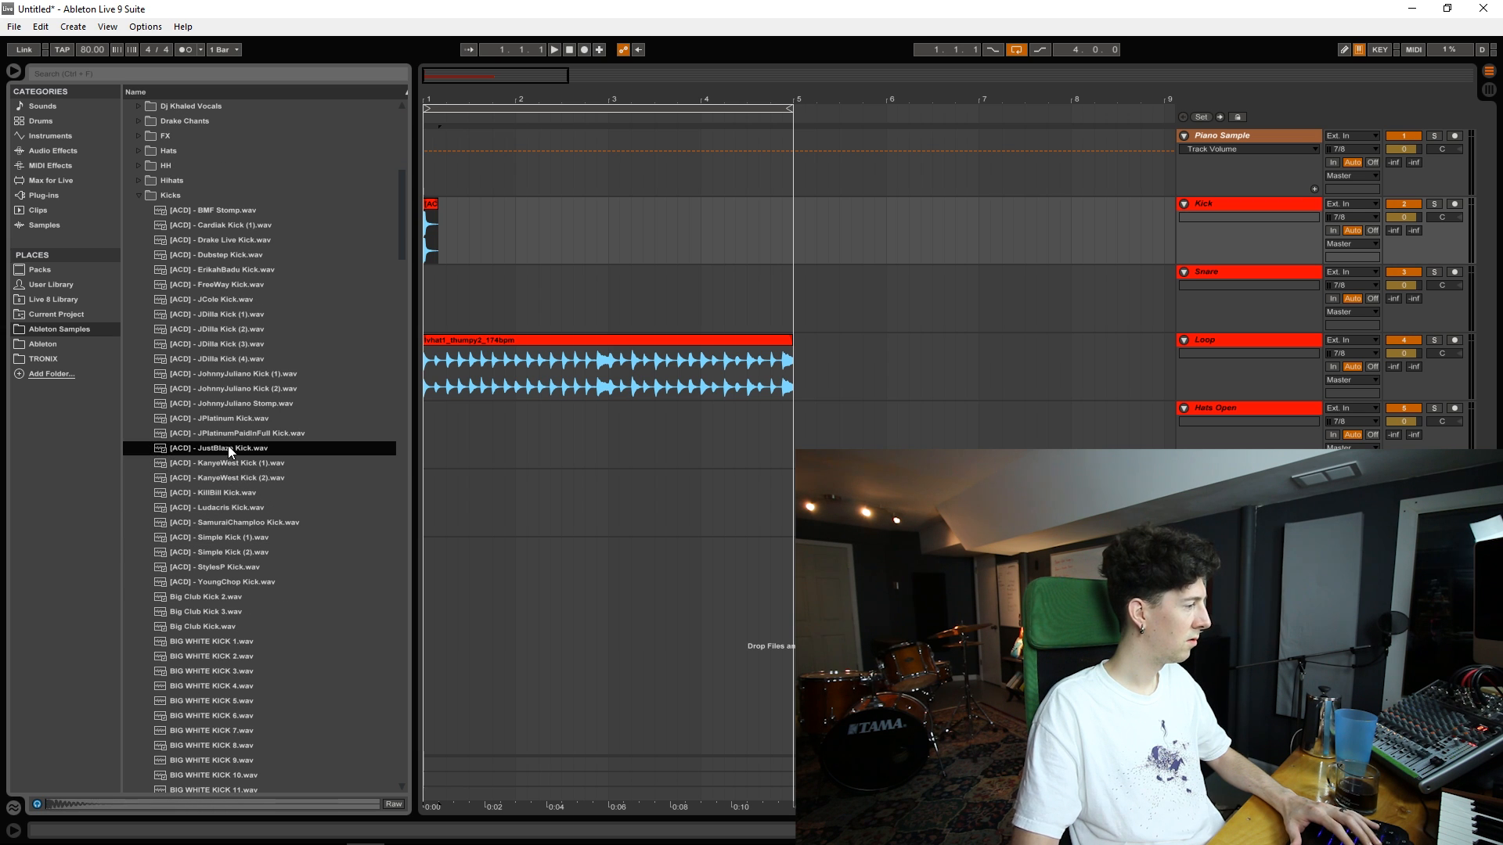
left_click(222, 485)
left_click_drag(182, 480, 429, 300)
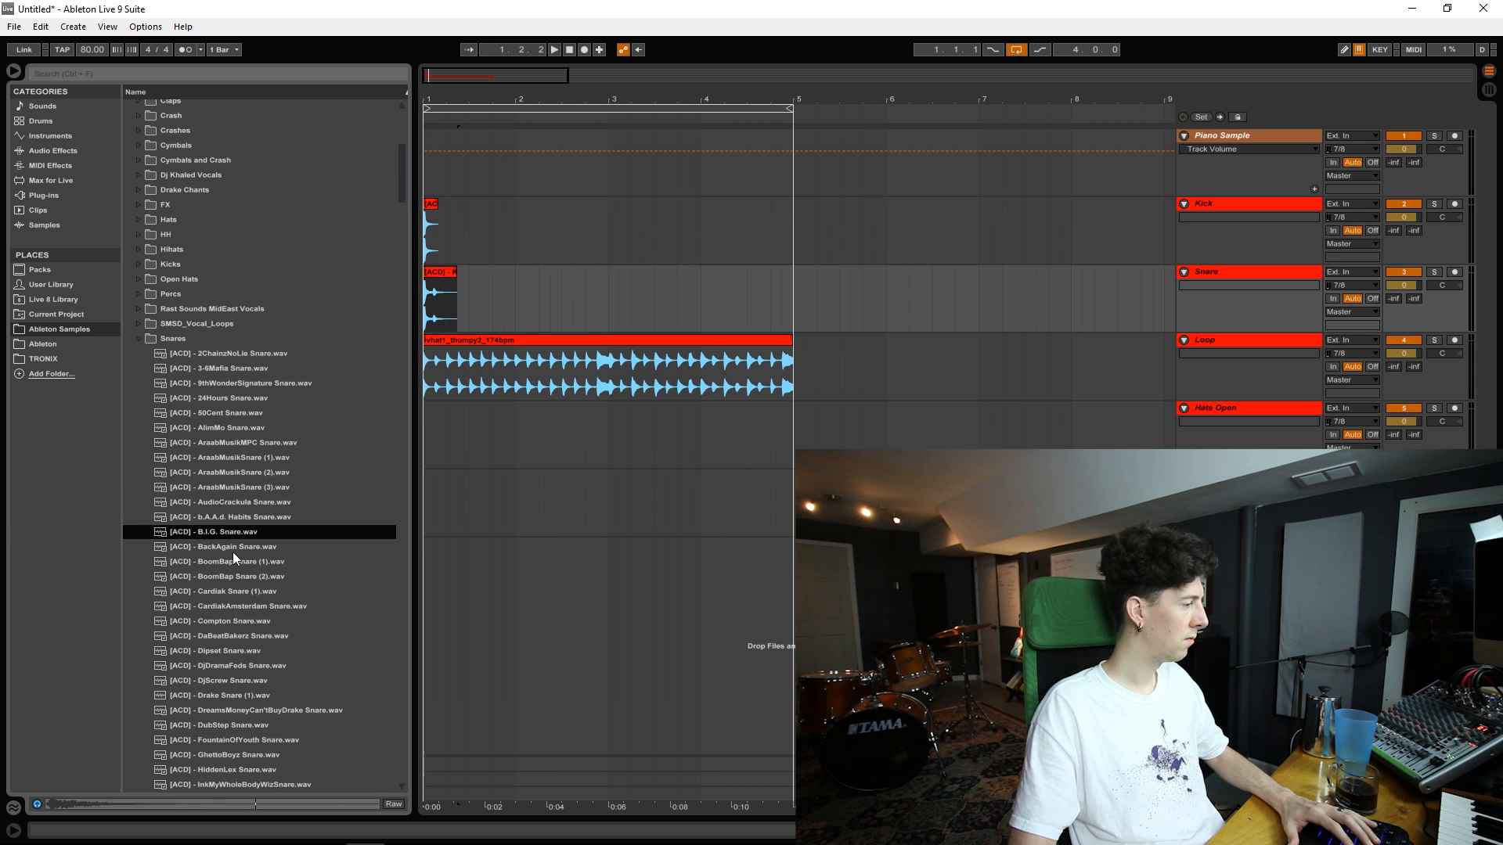
Audition the BackAgain snare sample and choose [ACD] - BoomBap Snare (1).wav
left_click(233, 552)
left_click(232, 561)
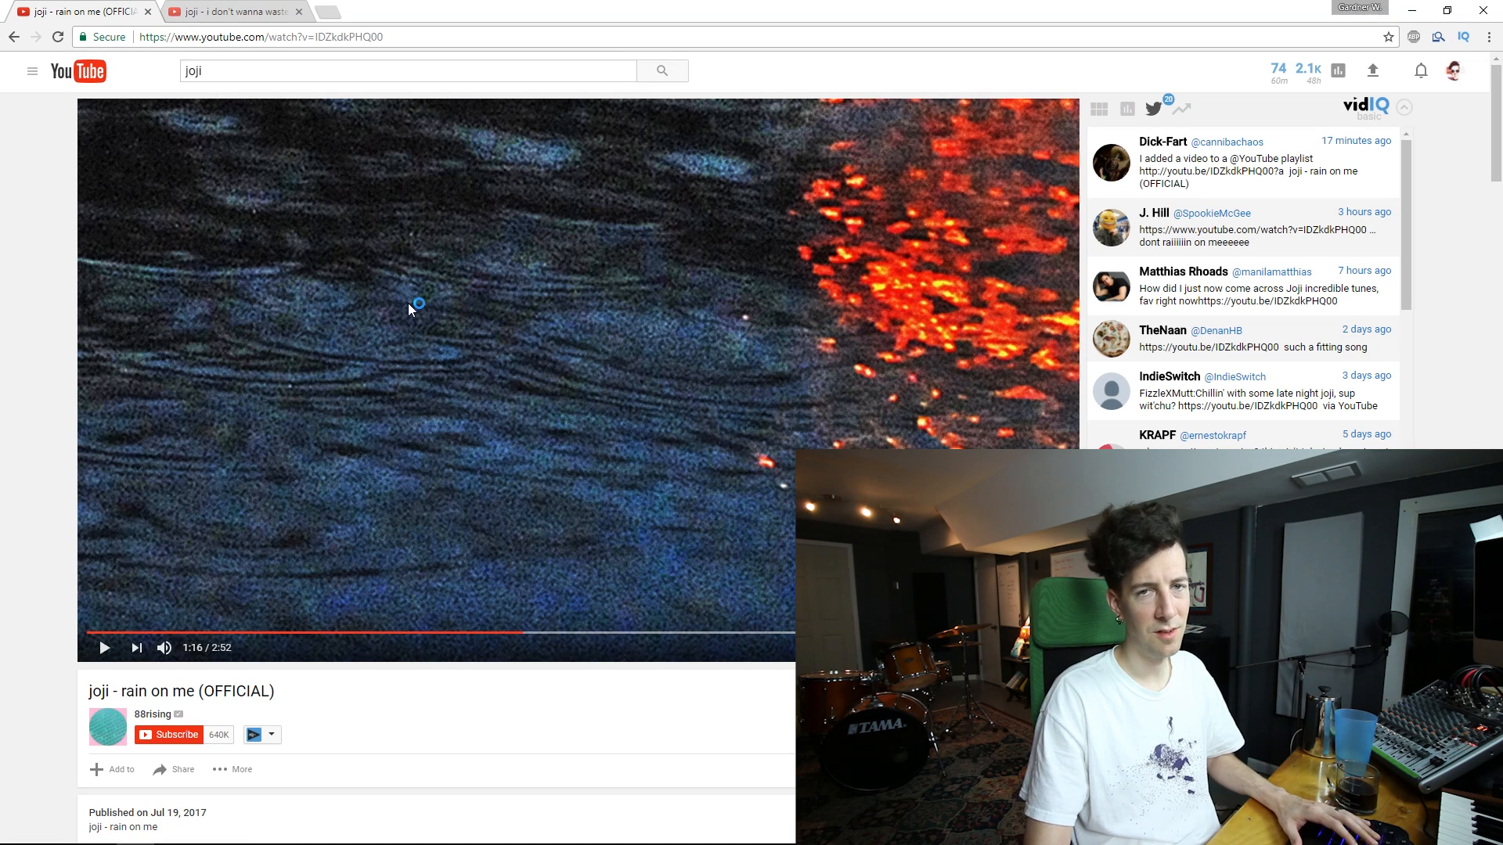
Play a short passage of "joji - rain on me" on YouTube as a reference, pause it and return to Ableton Live
left_click(455, 310)
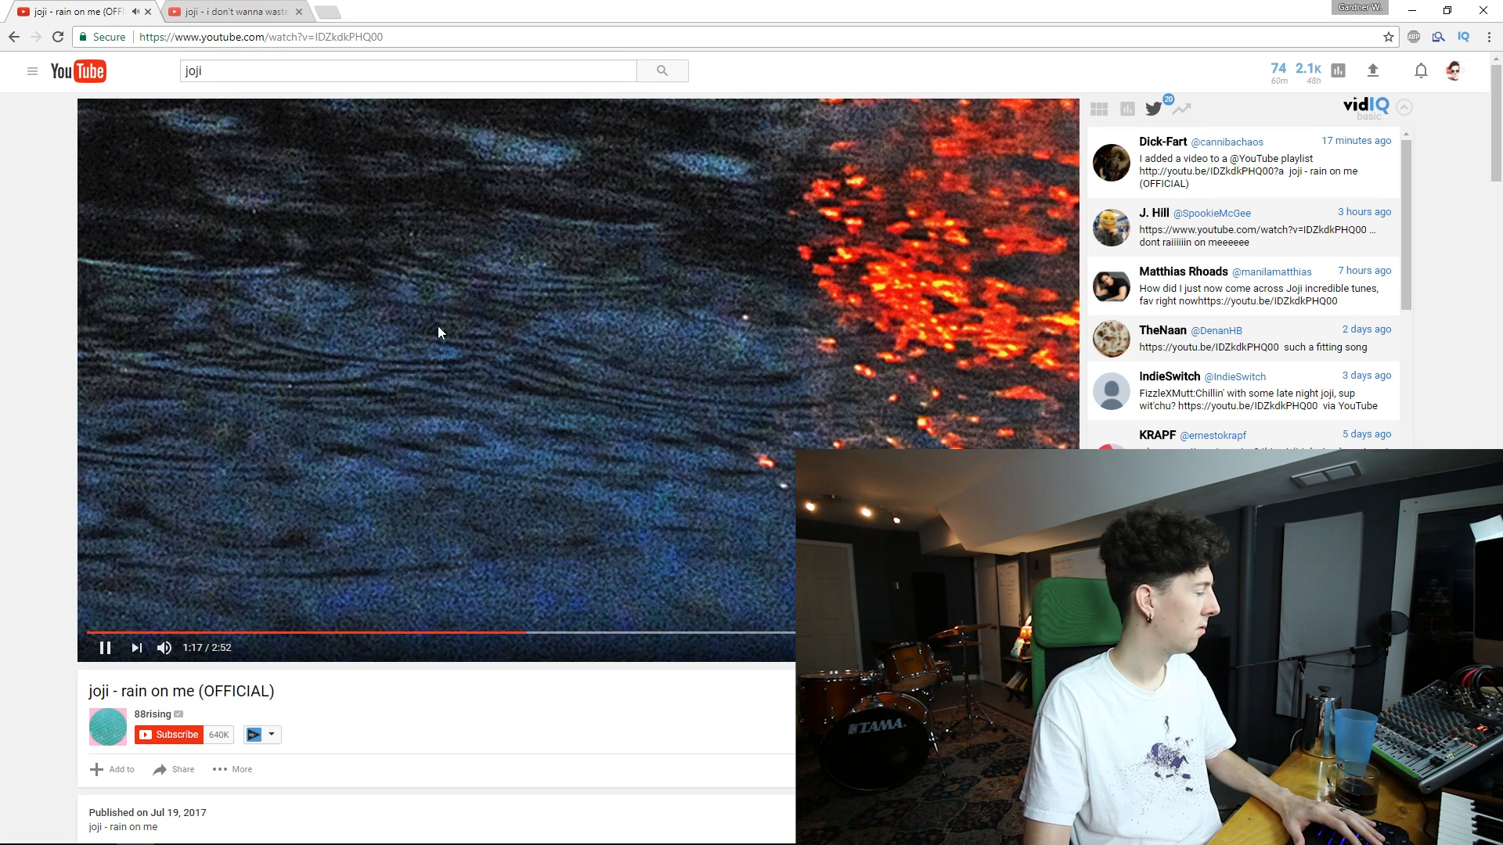
left_click(626, 342)
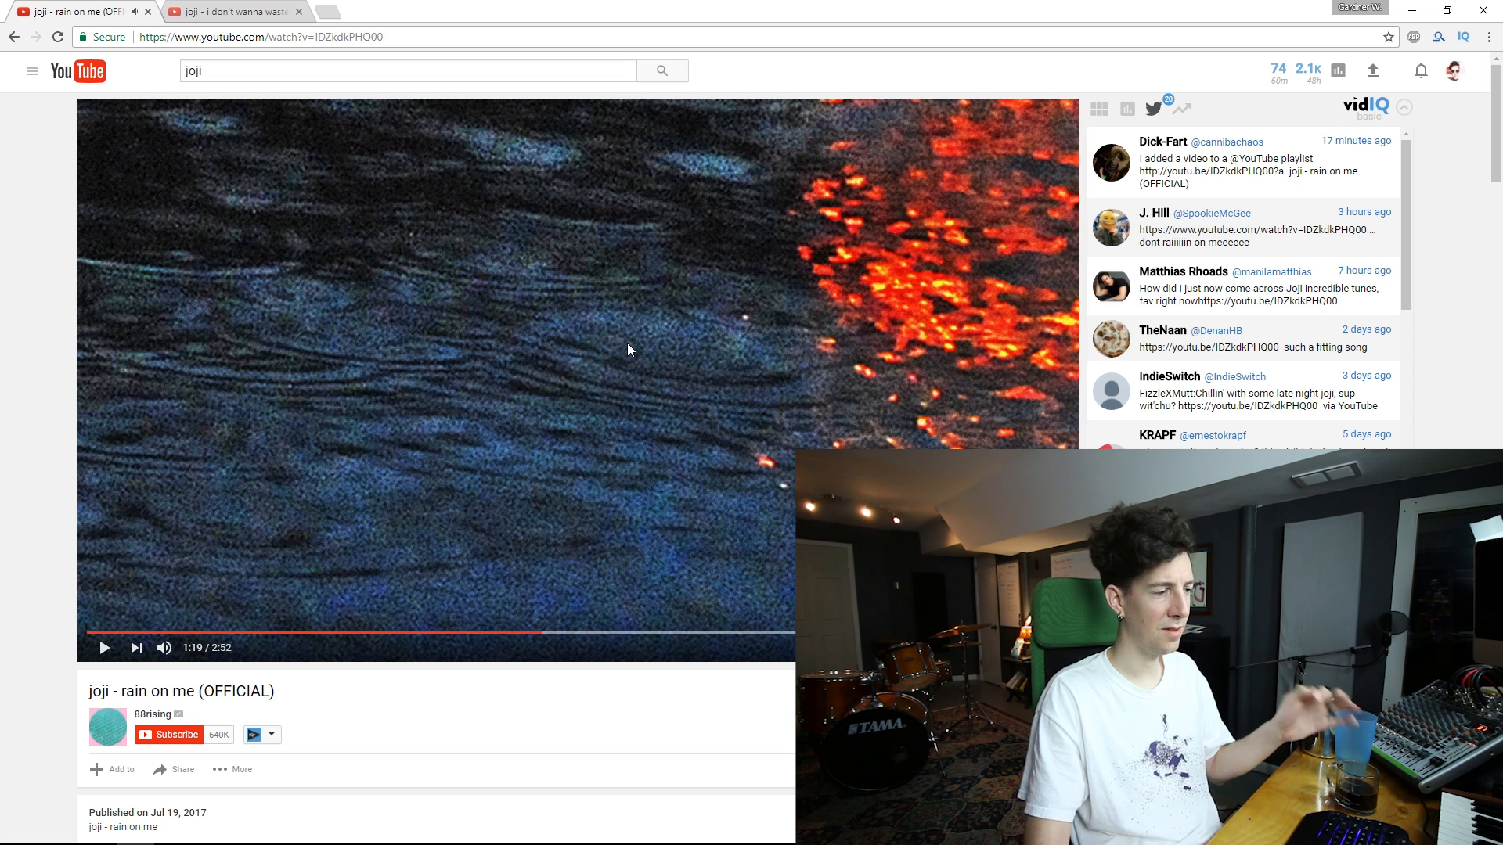
left_click(1412, 9)
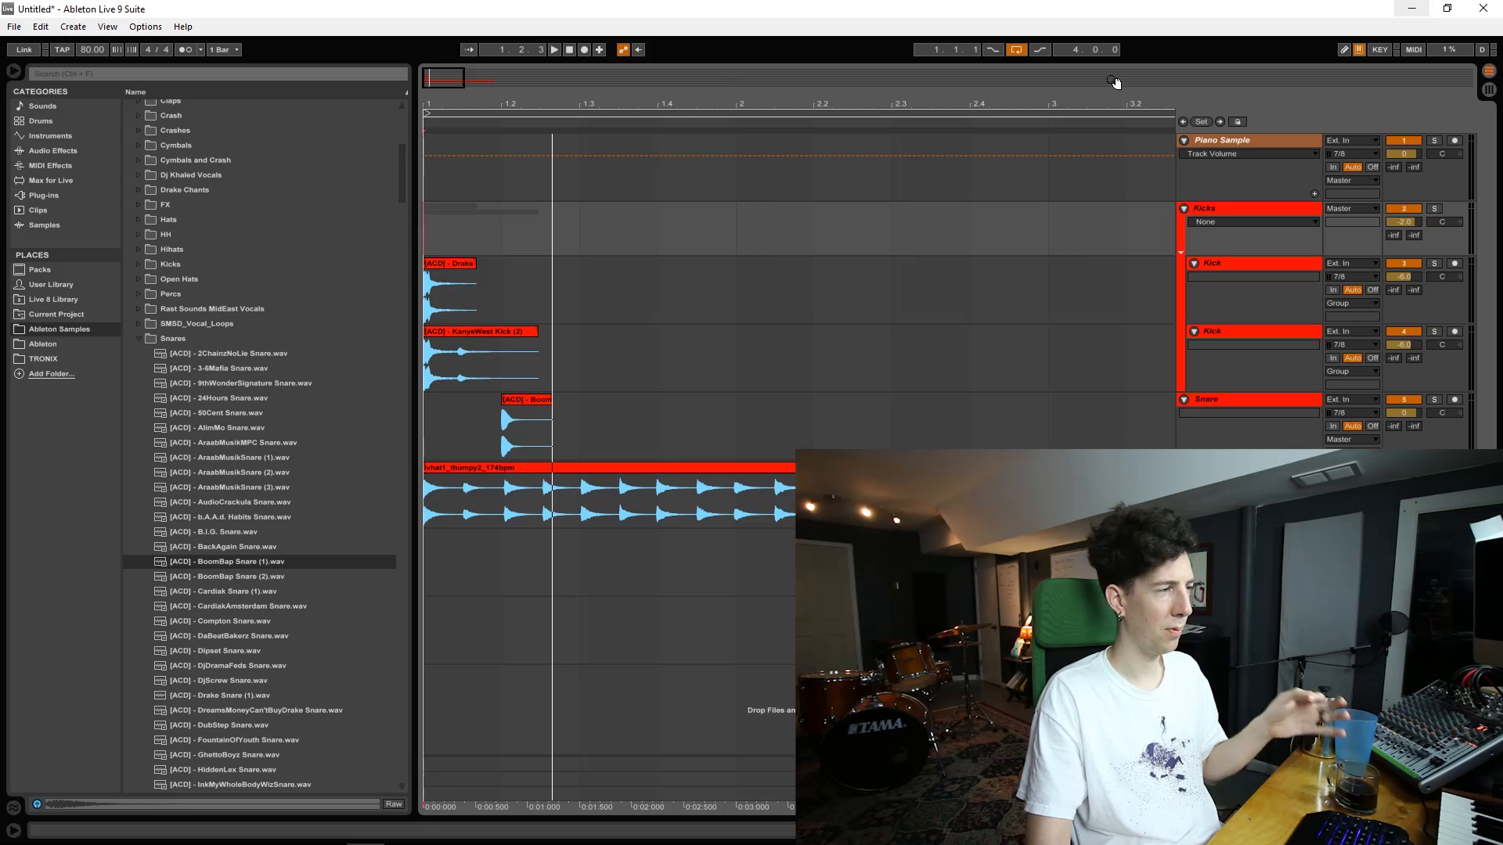
Duplicate the first half-bar of the Snare track, and repeat the one-bar kick and snare pattern across four bars
left_click_drag(451, 76, 439, 39)
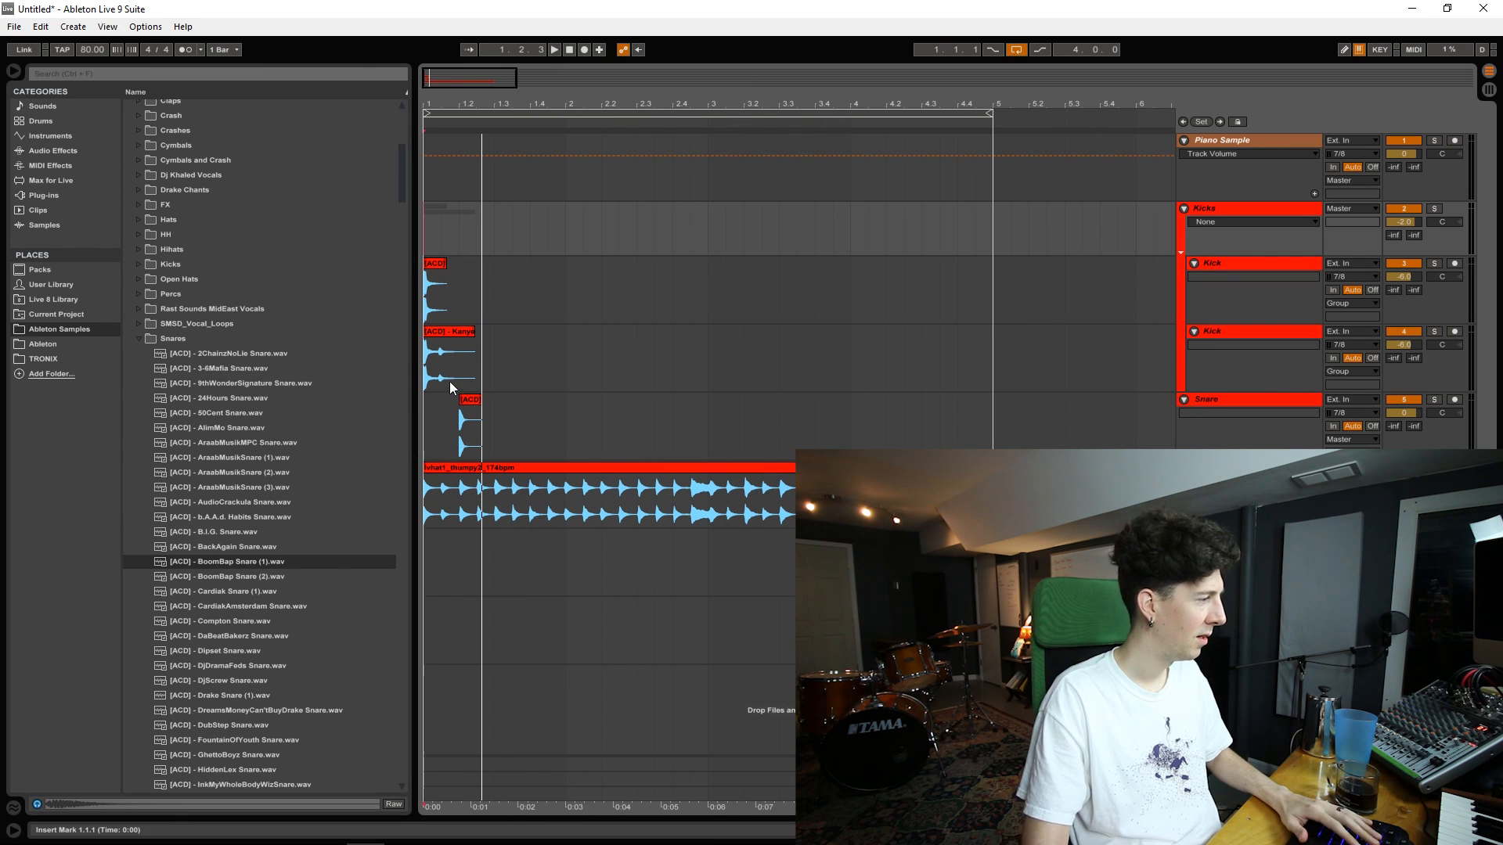
left_click(433, 332)
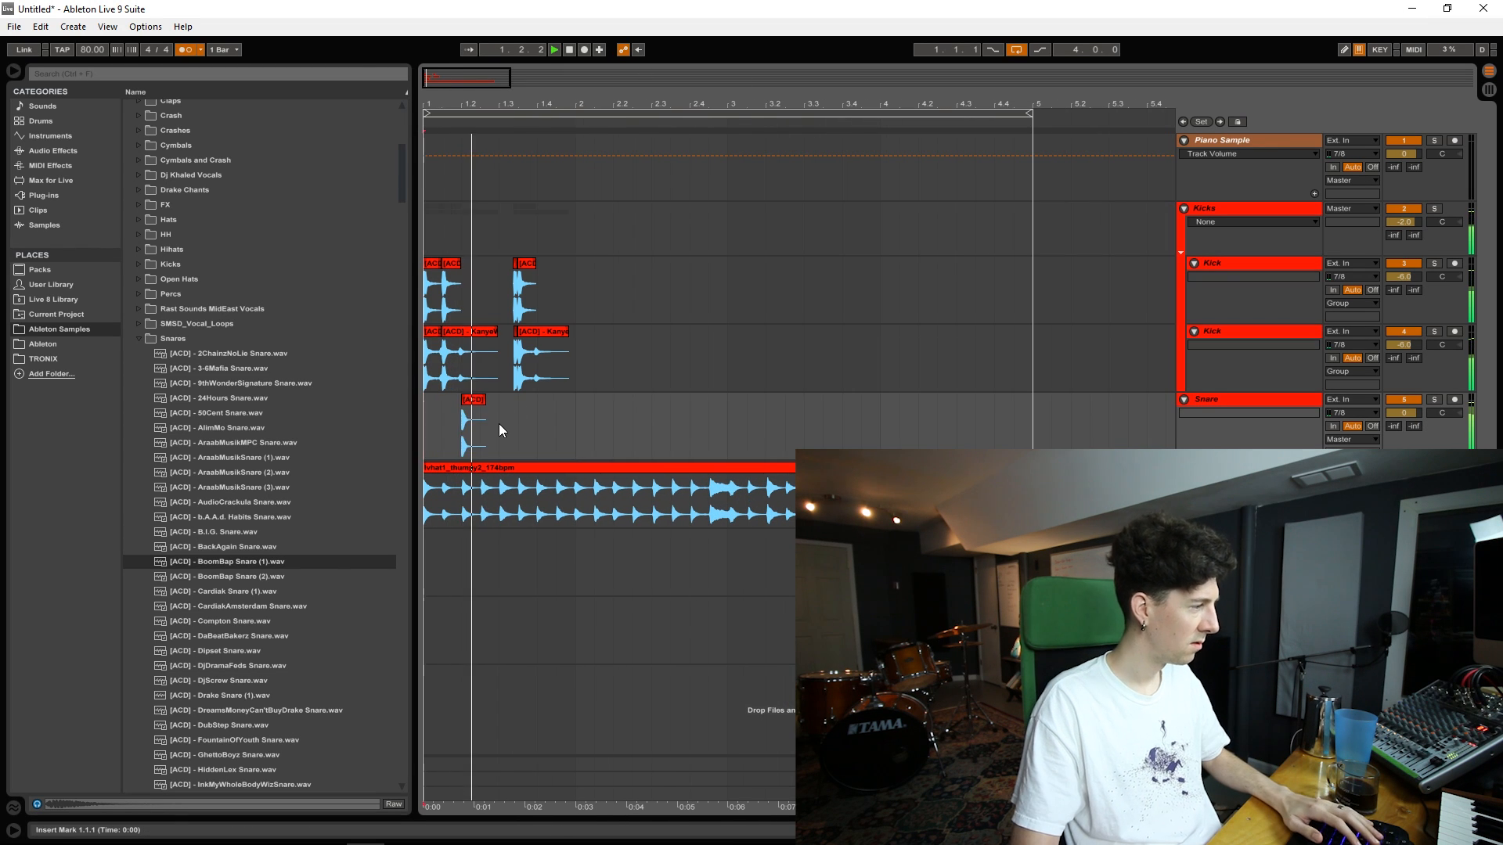
left_click_drag(499, 421, 423, 421)
key("ctrl+d")
left_click_drag(586, 415, 430, 289)
key("ctrl+d")
key("ctrl+d")
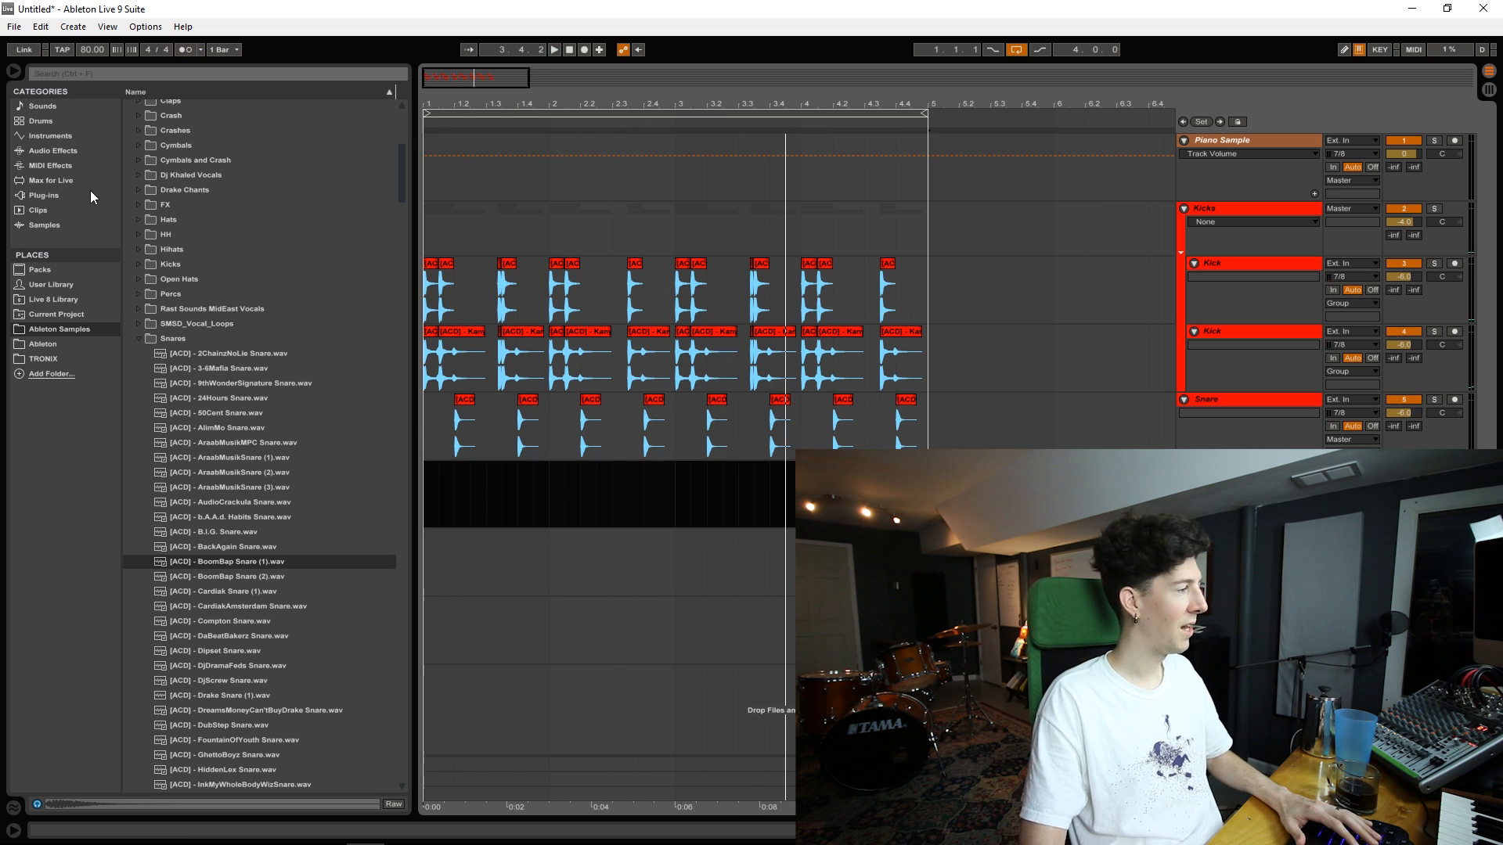
Place the SM101_brk_Glynn and Tonic_102bpm break at the start of the Loop track and play it with the drums
left_click(35, 196)
left_click(67, 151)
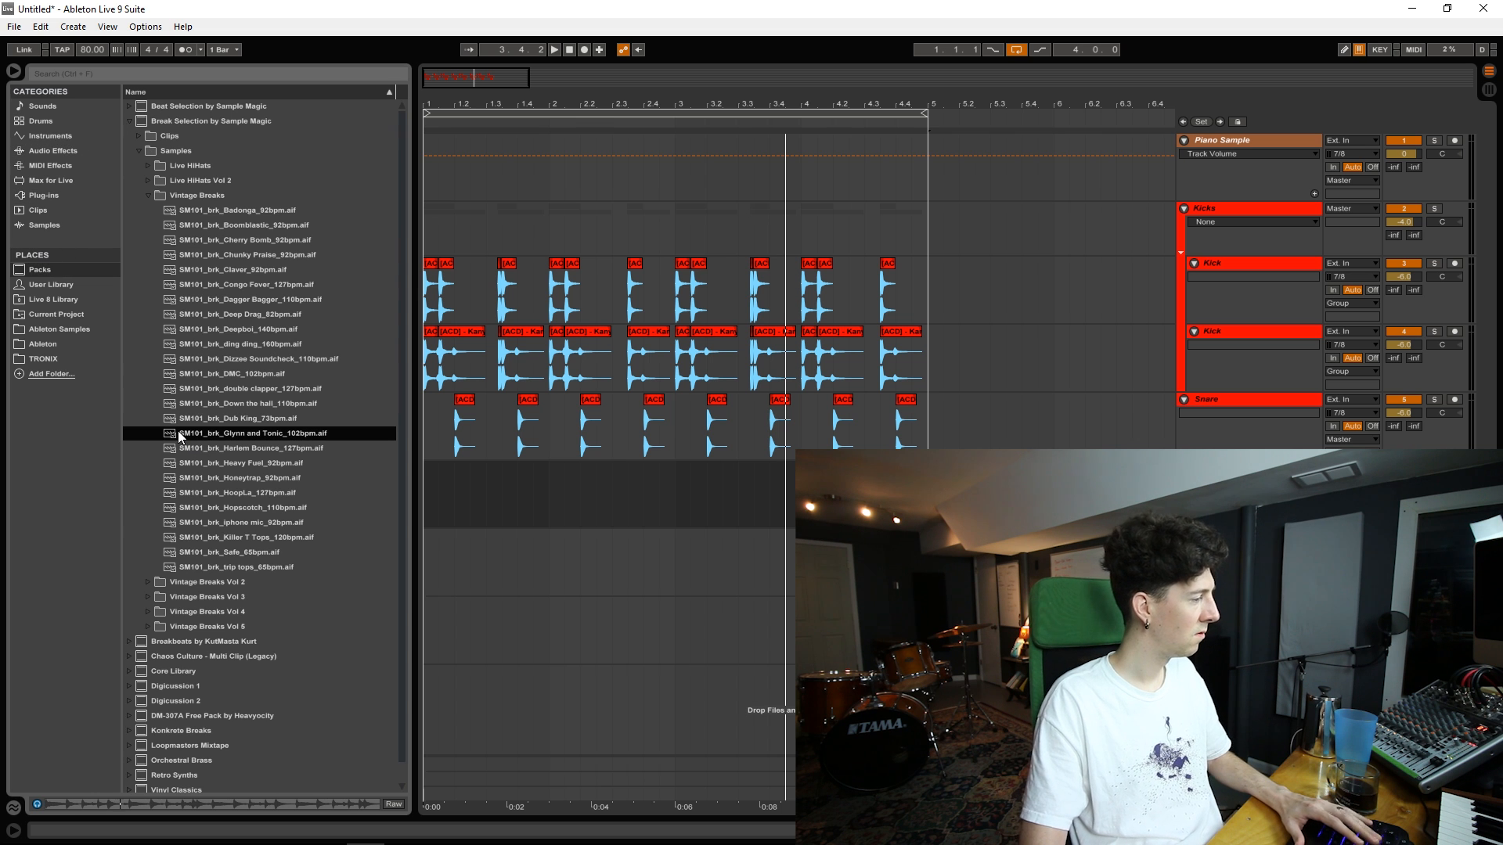
left_click_drag(177, 432, 427, 497)
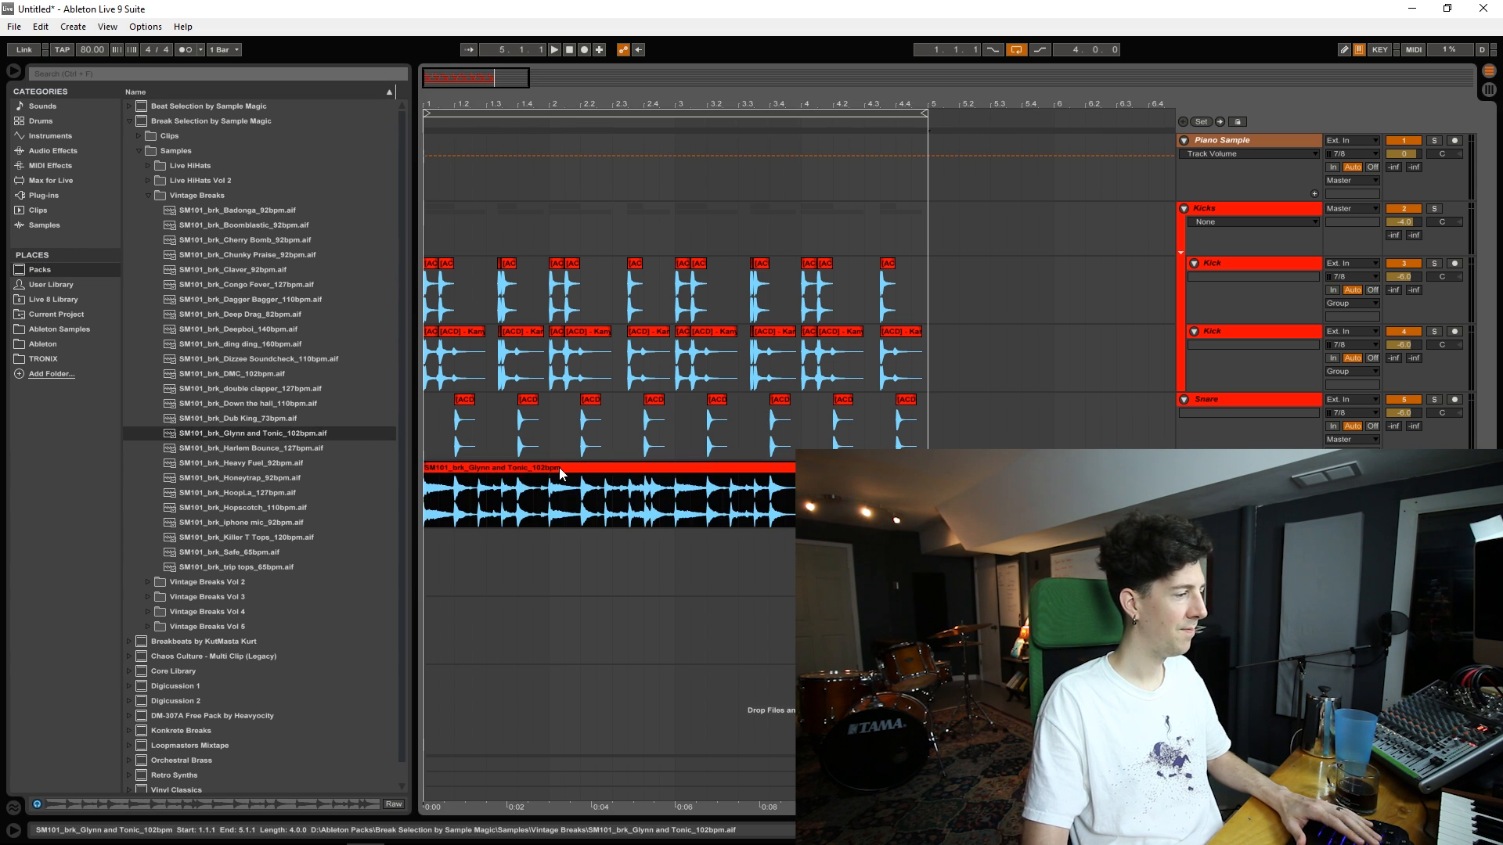
double_click(561, 469)
key("space")
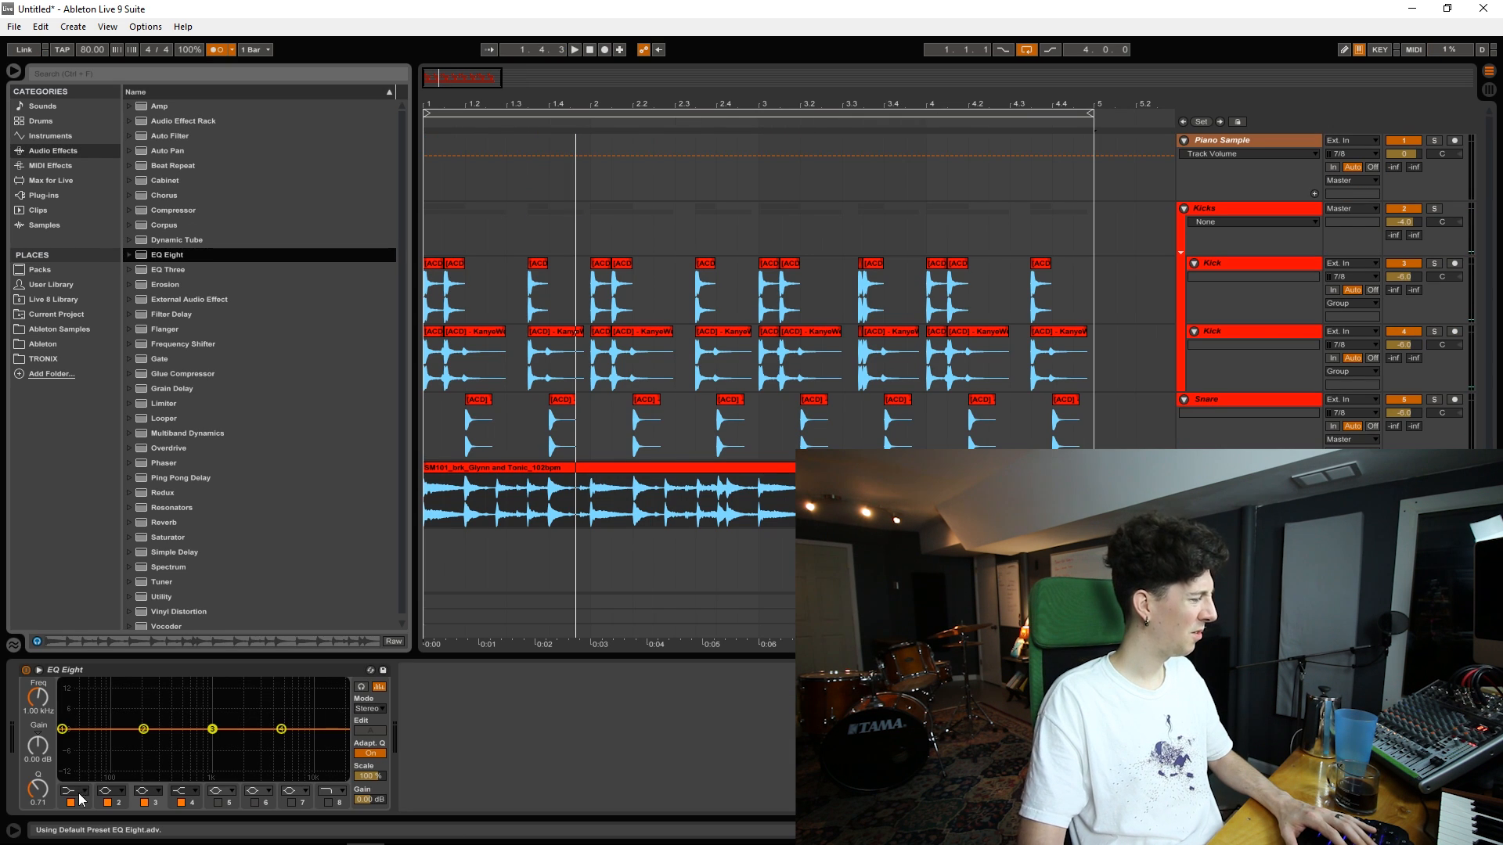
Set EQ Eight's band 1 on the Loop track to a low cut at about 950 Hz, and open the break clip's groove choices
left_click(78, 792)
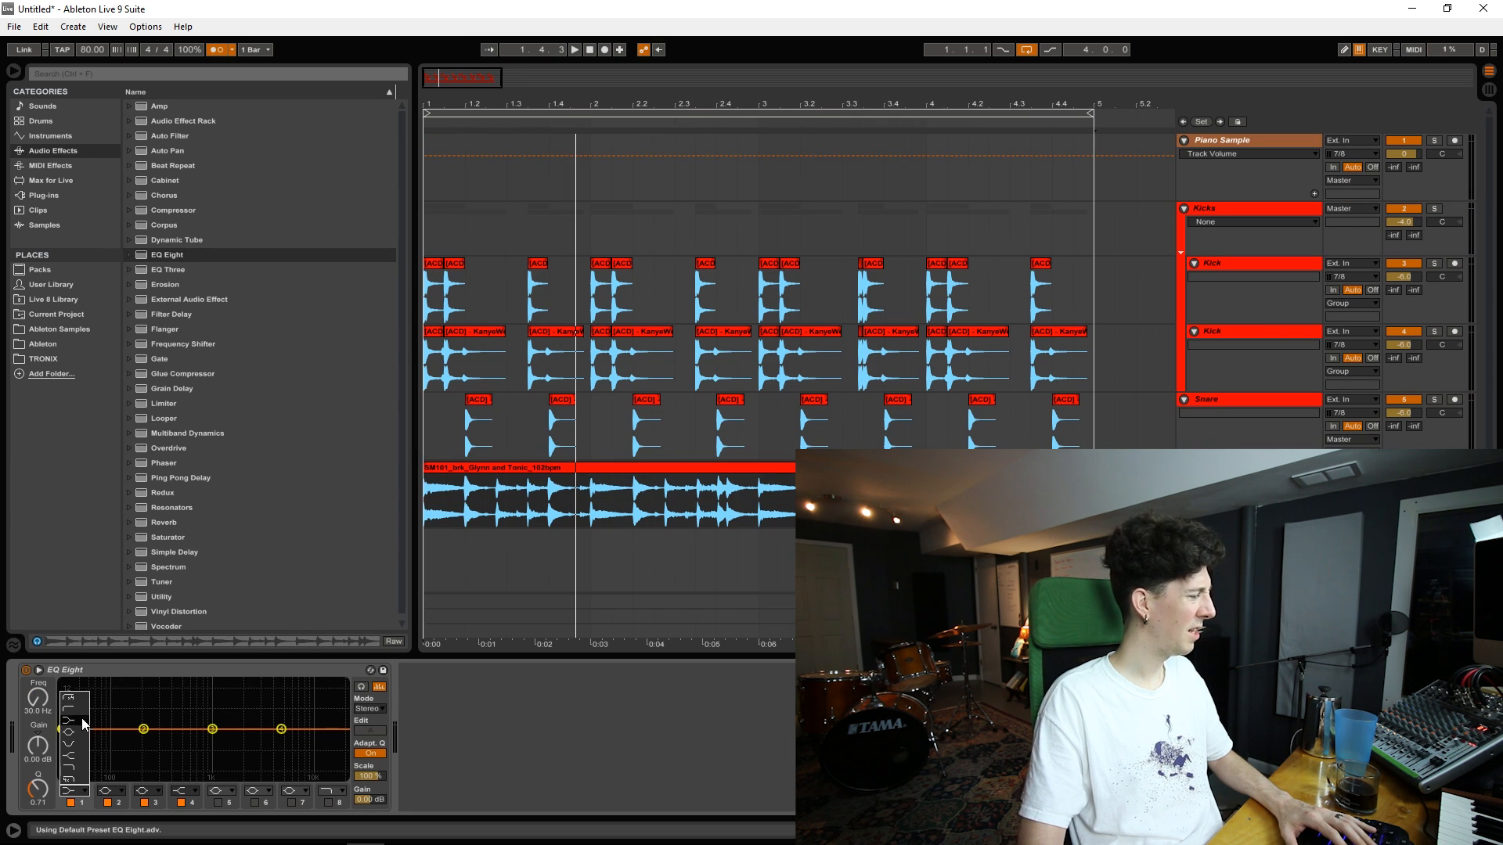
left_click(79, 709)
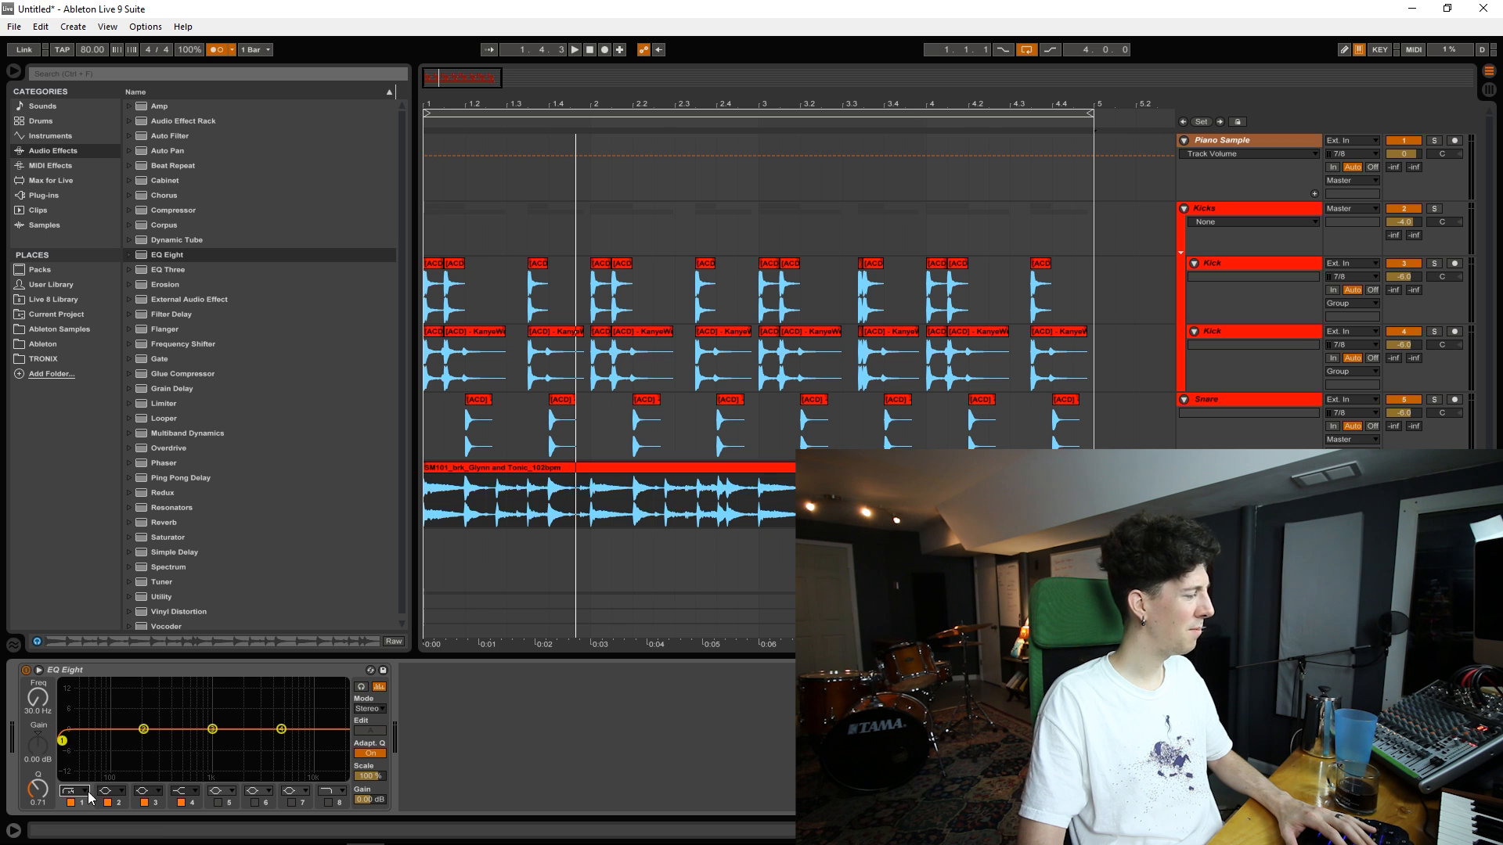
key("space")
mouse_move(37, 696)
left_mouse_down()
mouse_move(37, 657)
mouse_move(37, 670)
left_mouse_up()
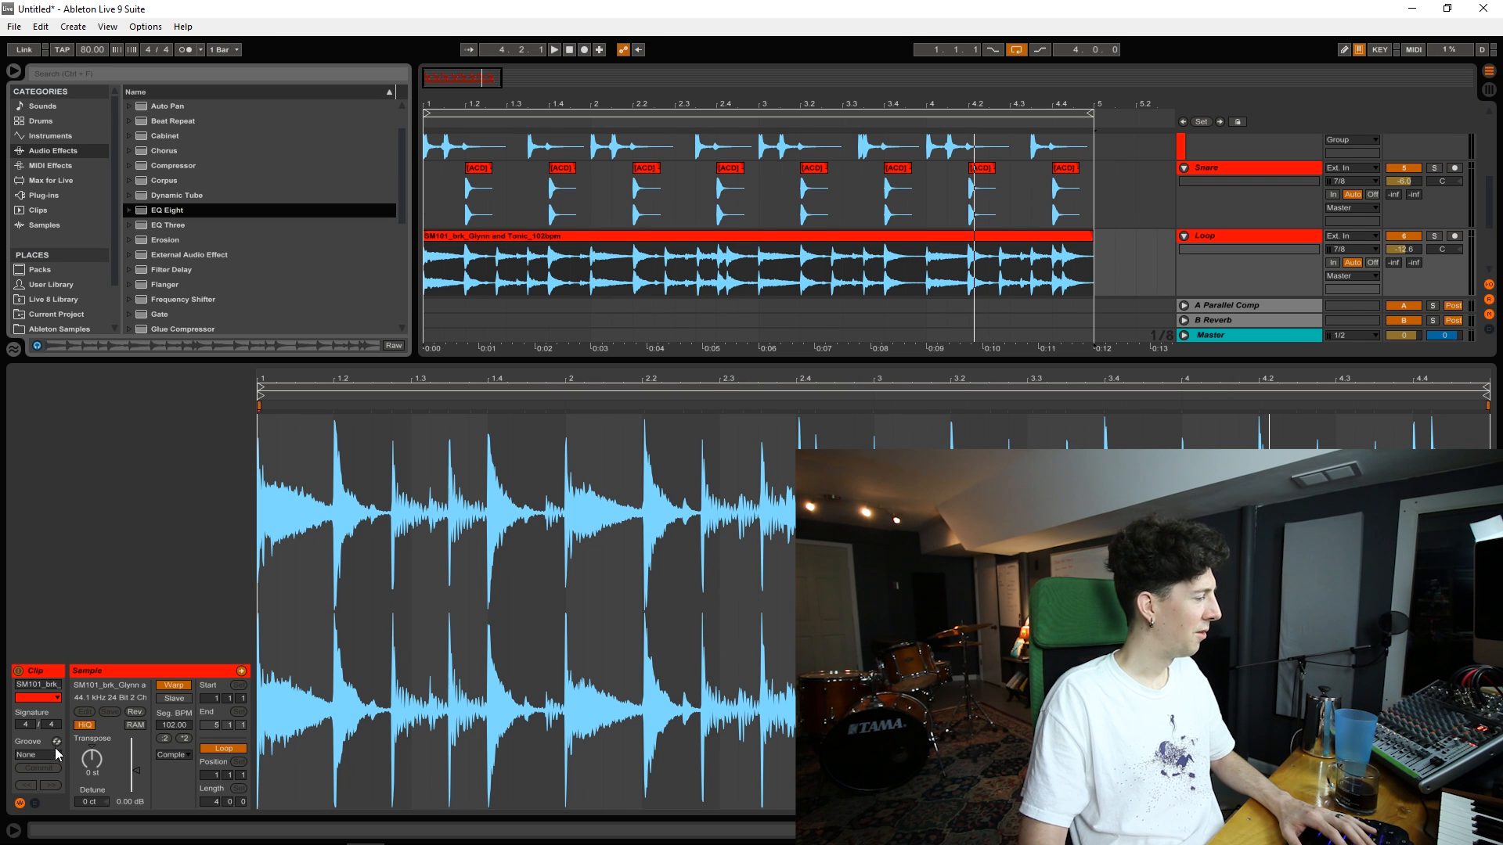
left_click(35, 755)
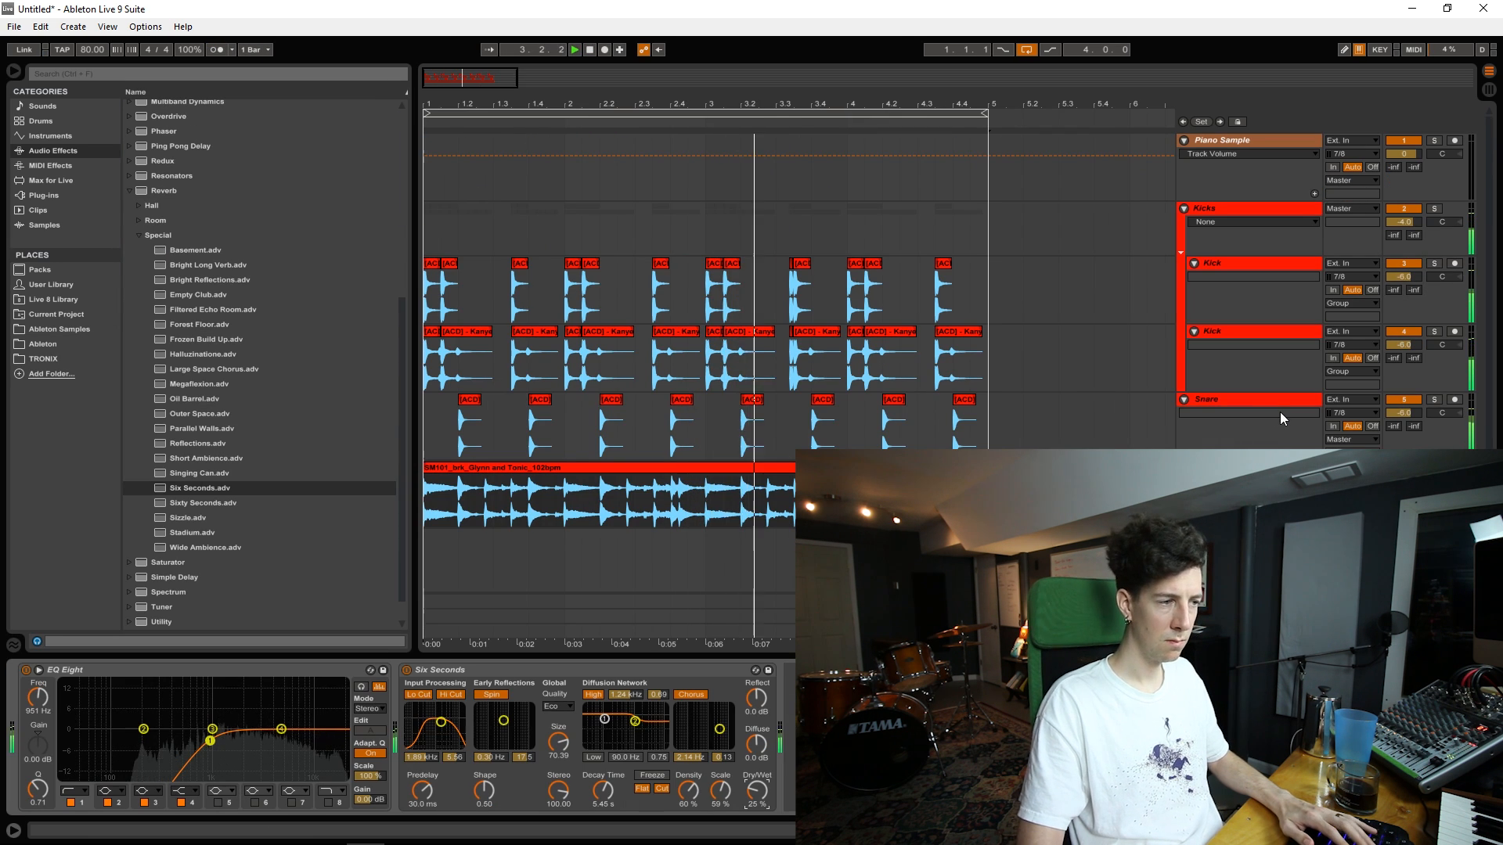
Add EQ Eight to the Snare track with band 4 as a high cut at about 5.06 kHz, and play the beat
left_click(1117, 405)
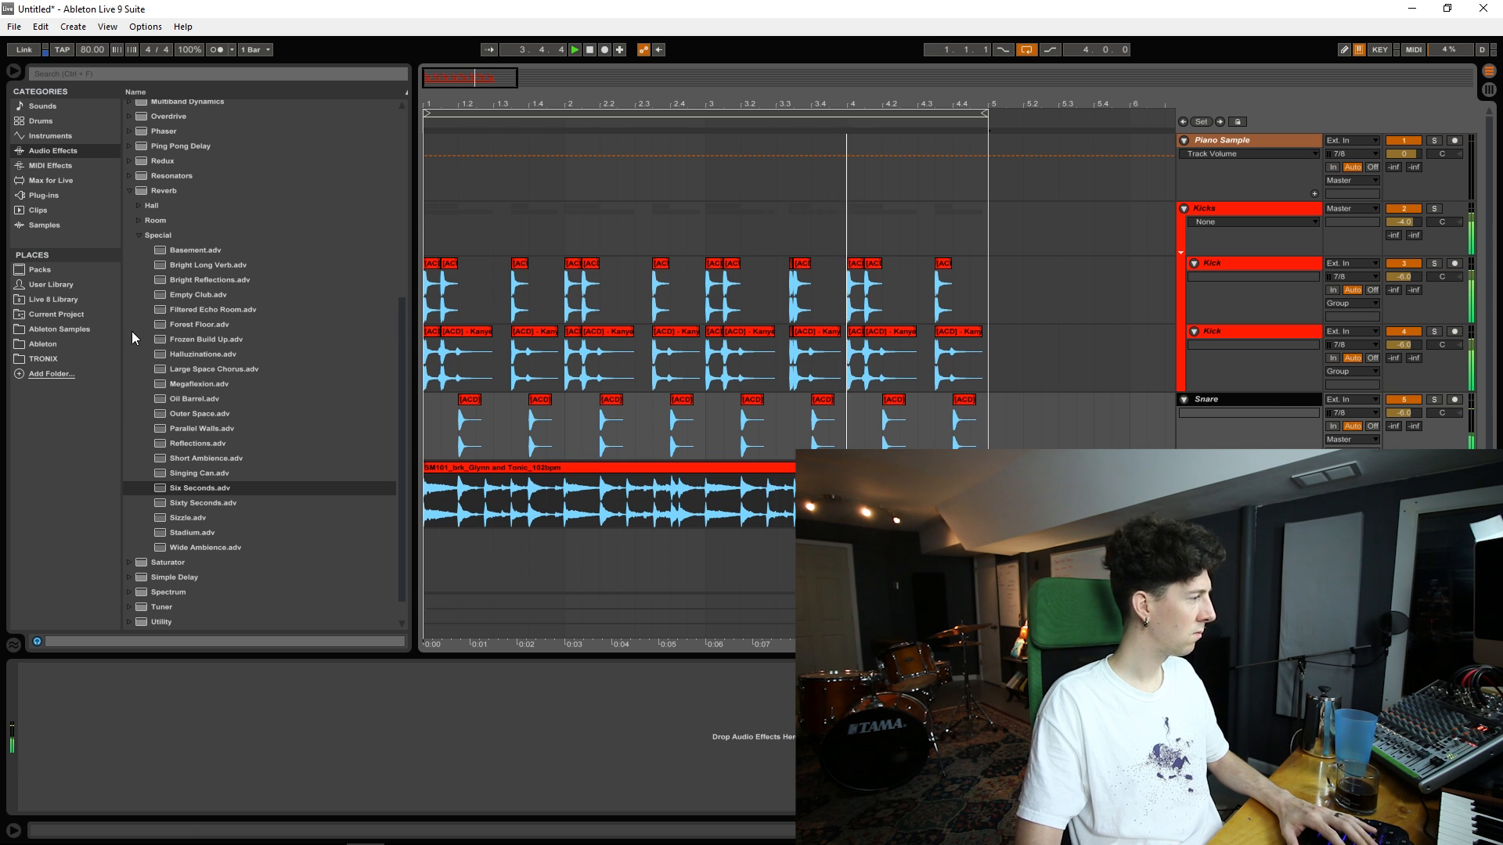
left_click(130, 189)
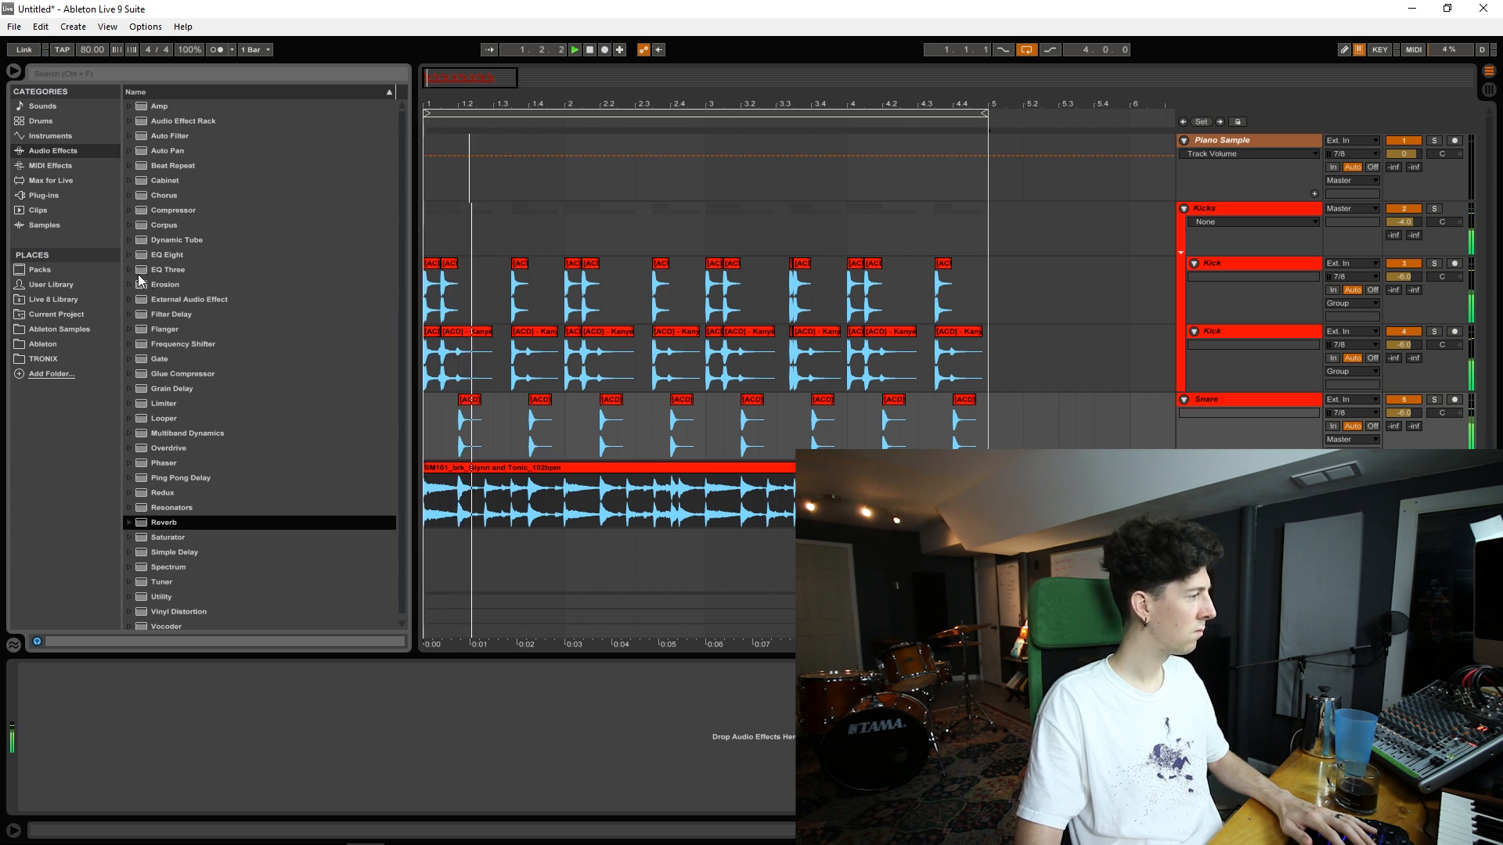
left_click_drag(161, 254, 566, 419)
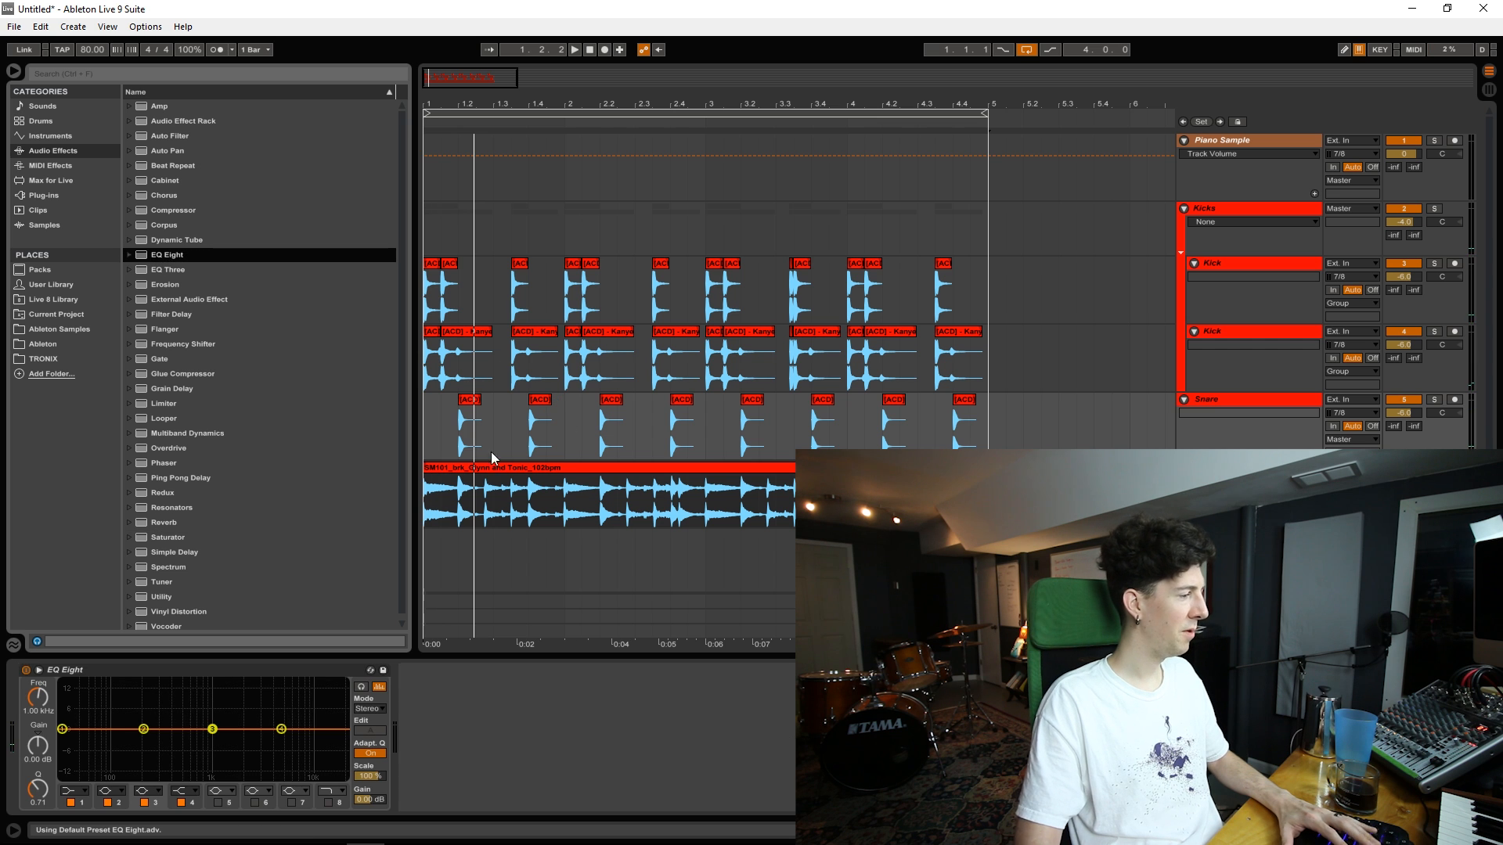
left_click(194, 792)
left_click(192, 779)
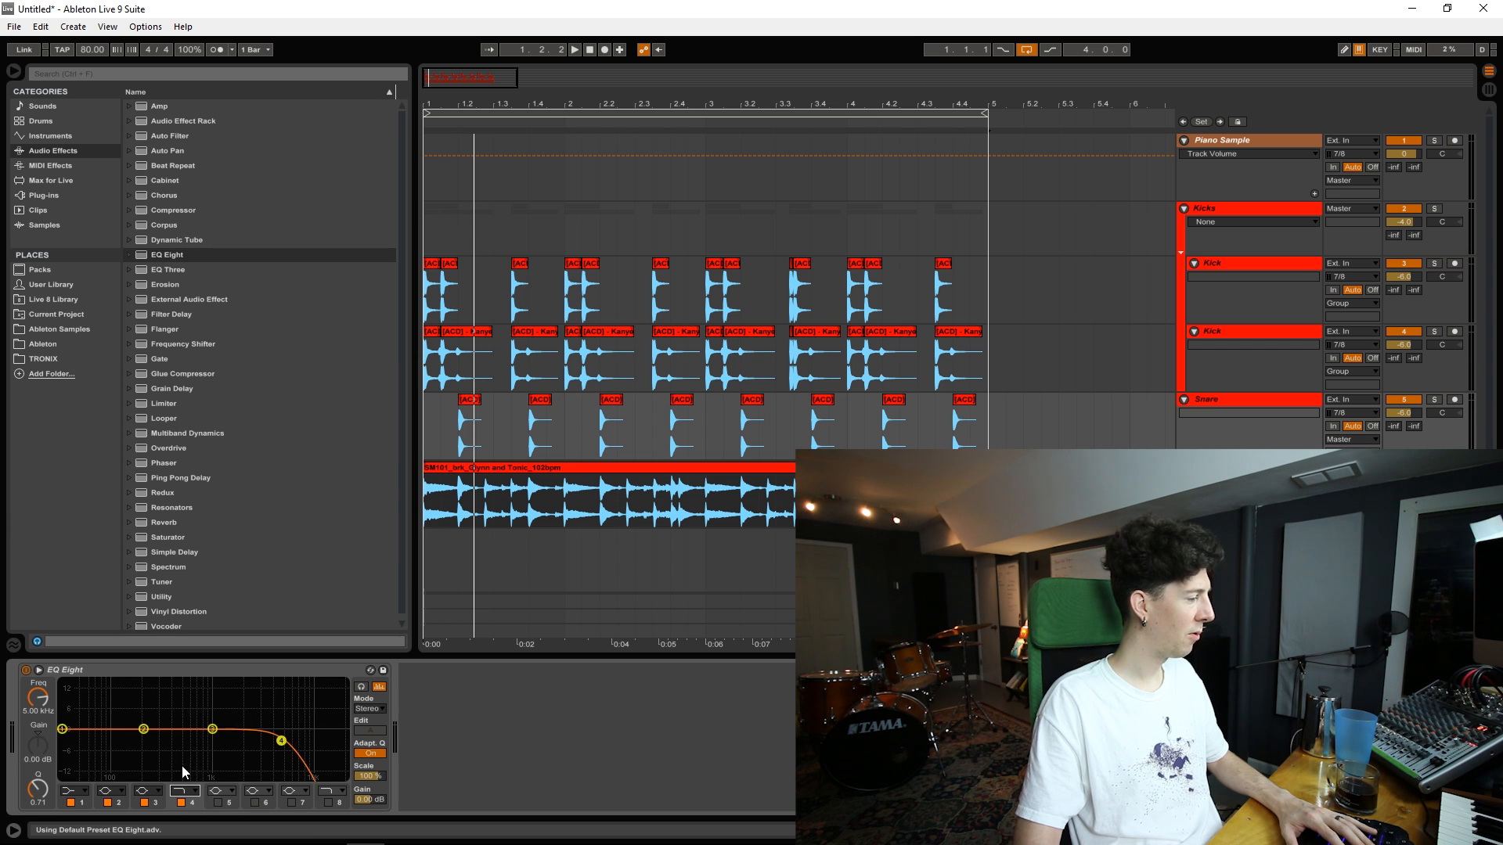
left_click_drag(29, 689, 29, 689)
key("space")
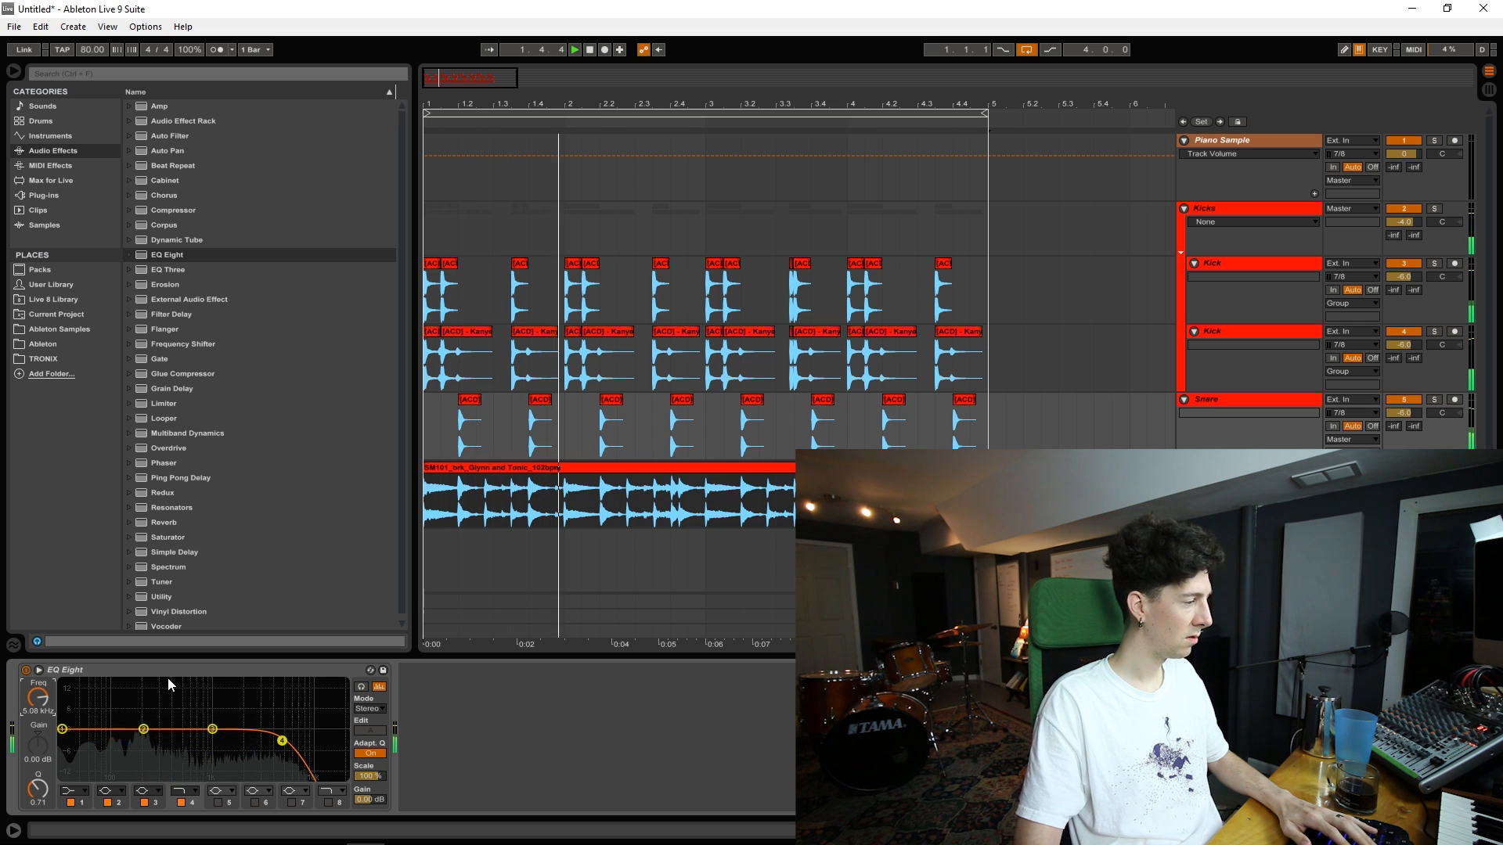
left_click(1223, 210)
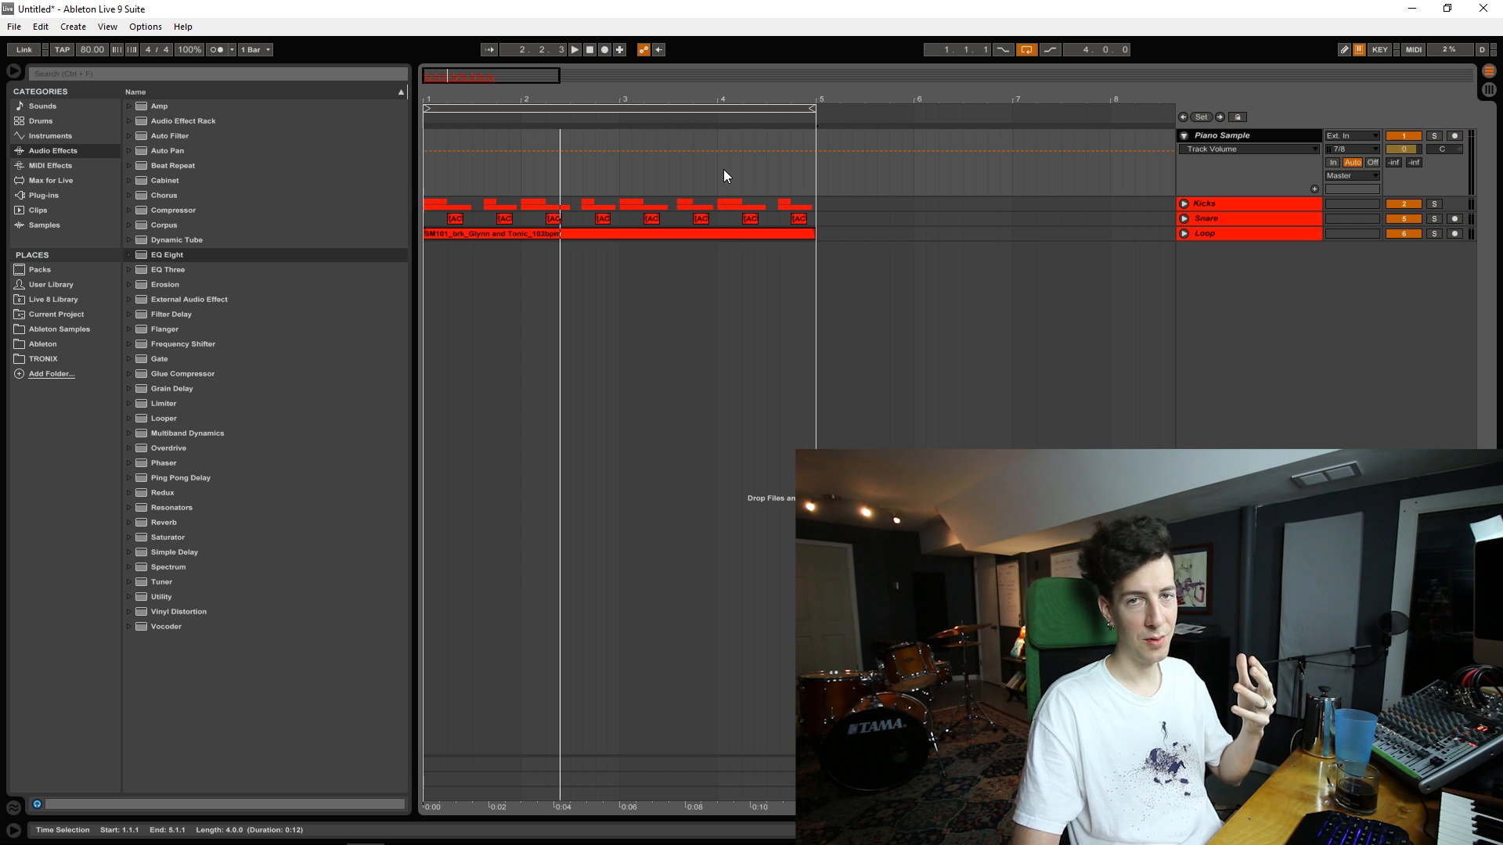
Insert a MIDI track below the Loop track and load the Kontakt 5 plug-in on it
right_click(1289, 317)
left_click(1365, 335)
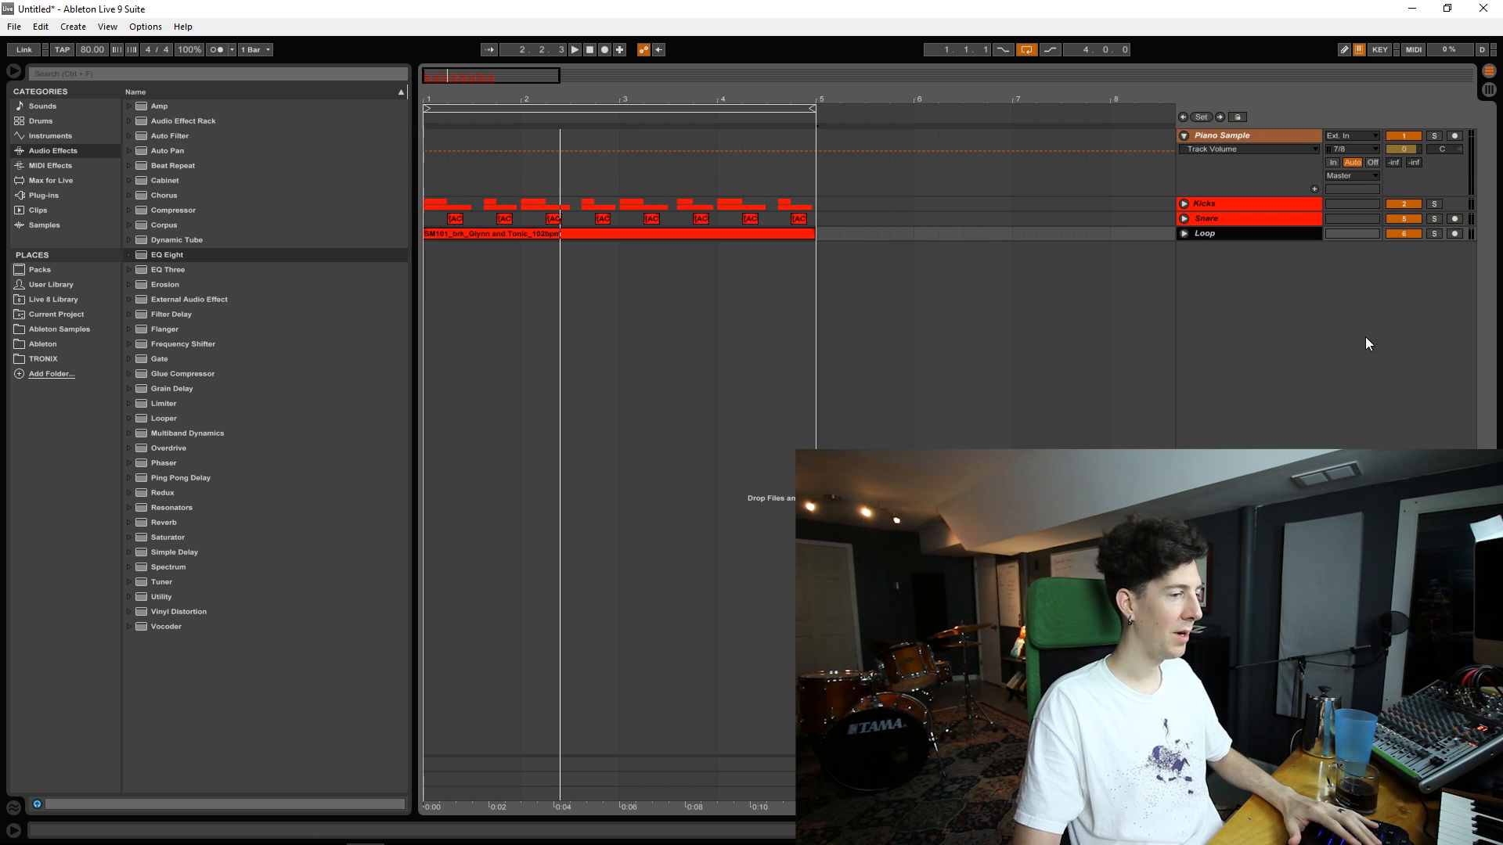
left_click(1263, 256)
left_click(59, 195)
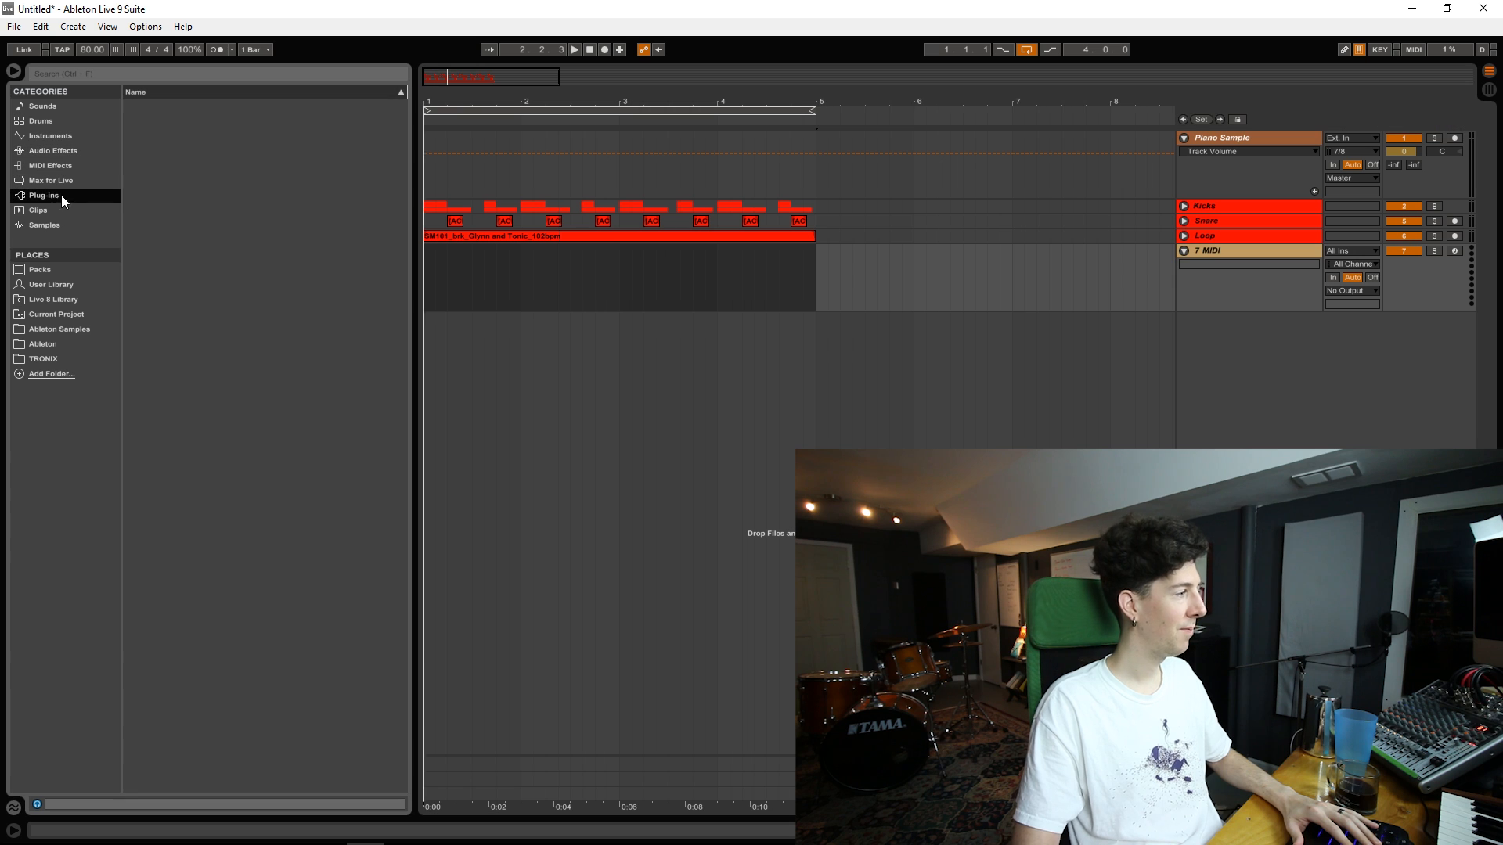
left_click(134, 107)
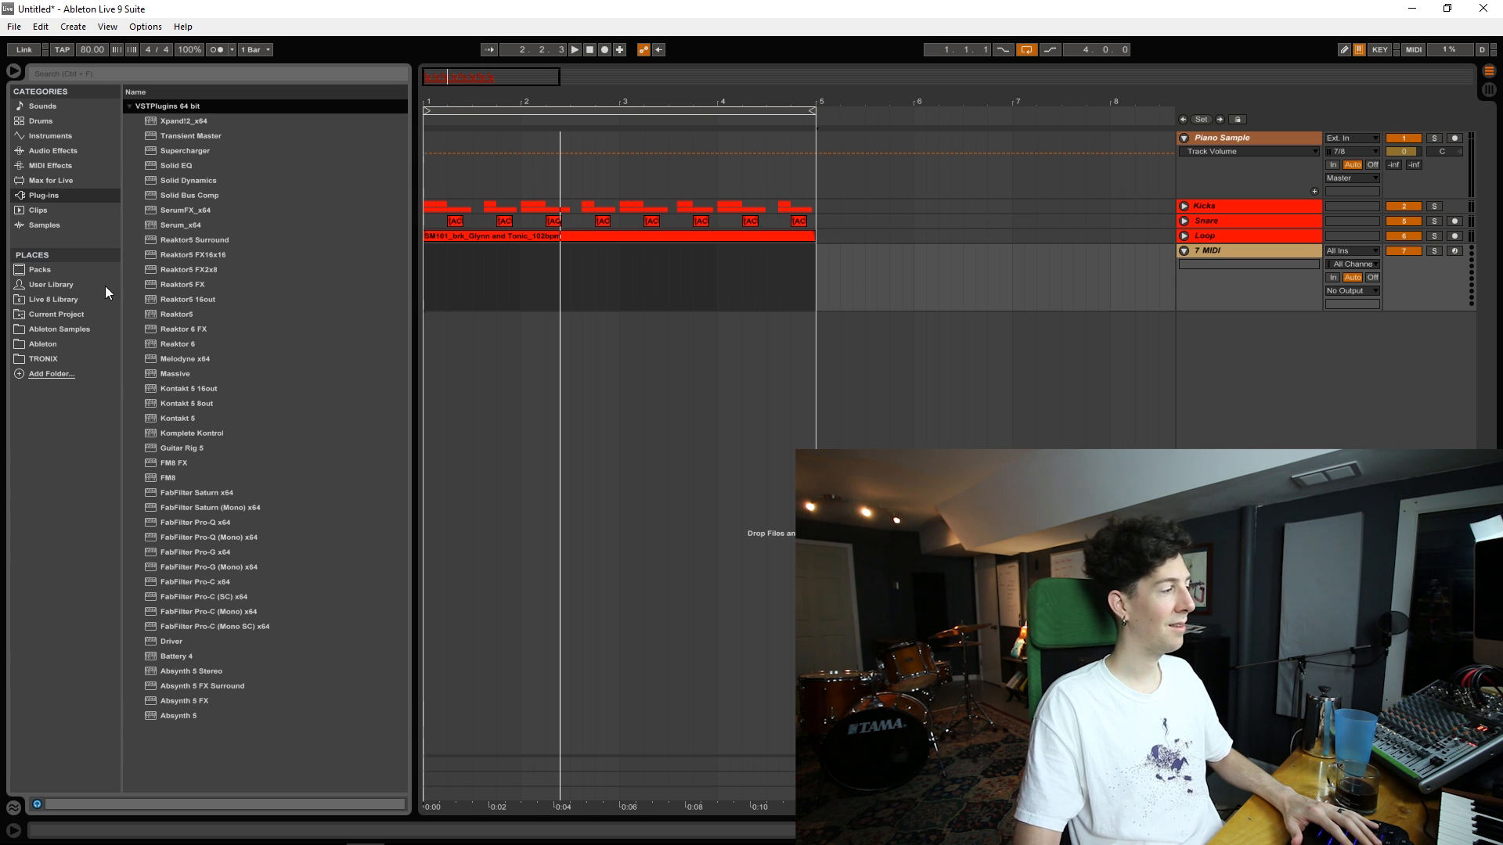
left_click(182, 419)
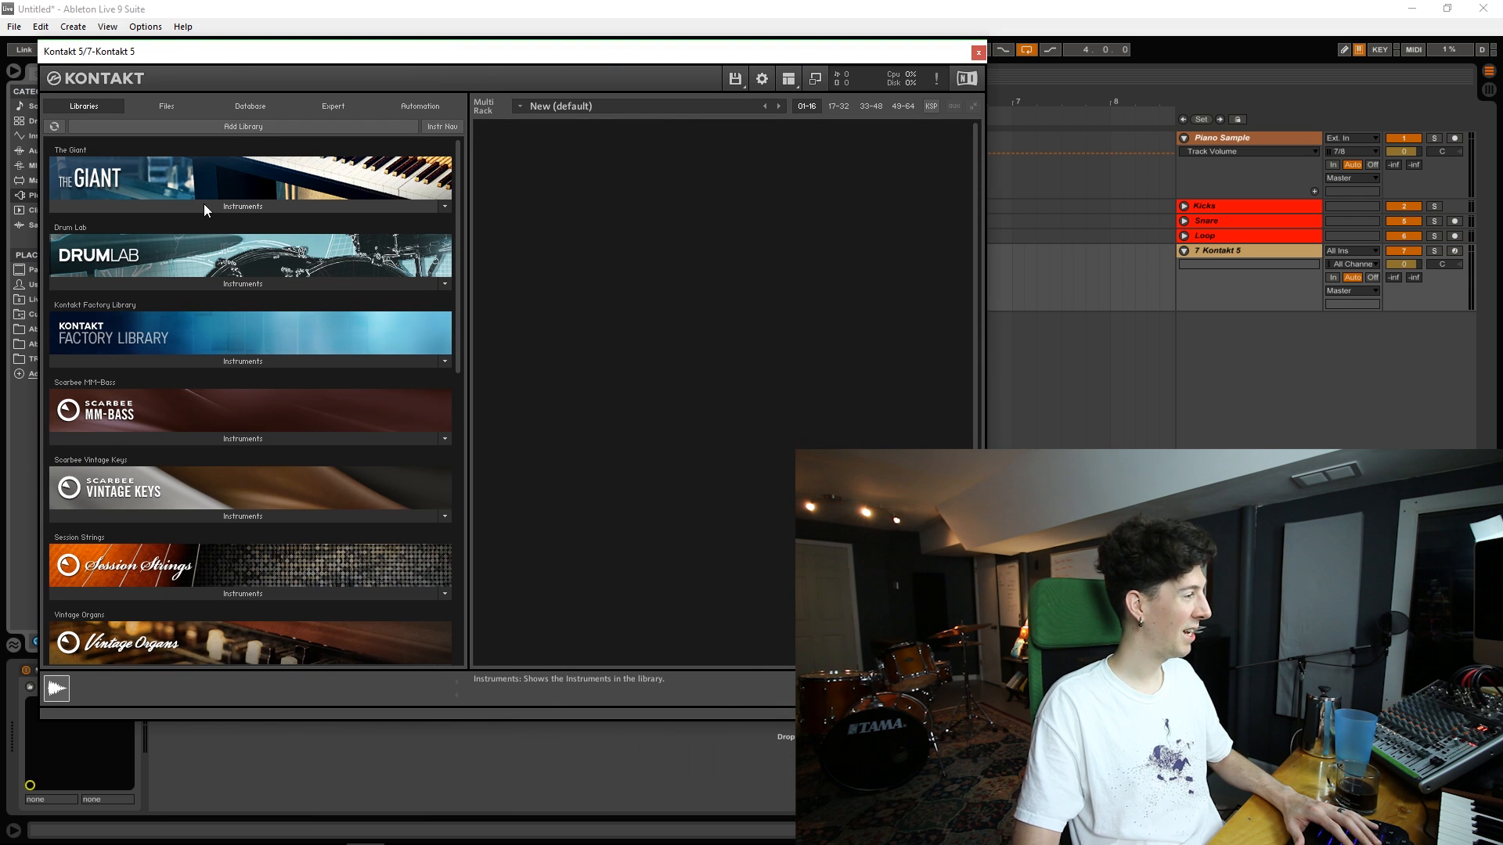
Load The Giant.nki piano in Kontakt with XXL switched on, and arm the Kontakt 5 track for recording
left_click(221, 207)
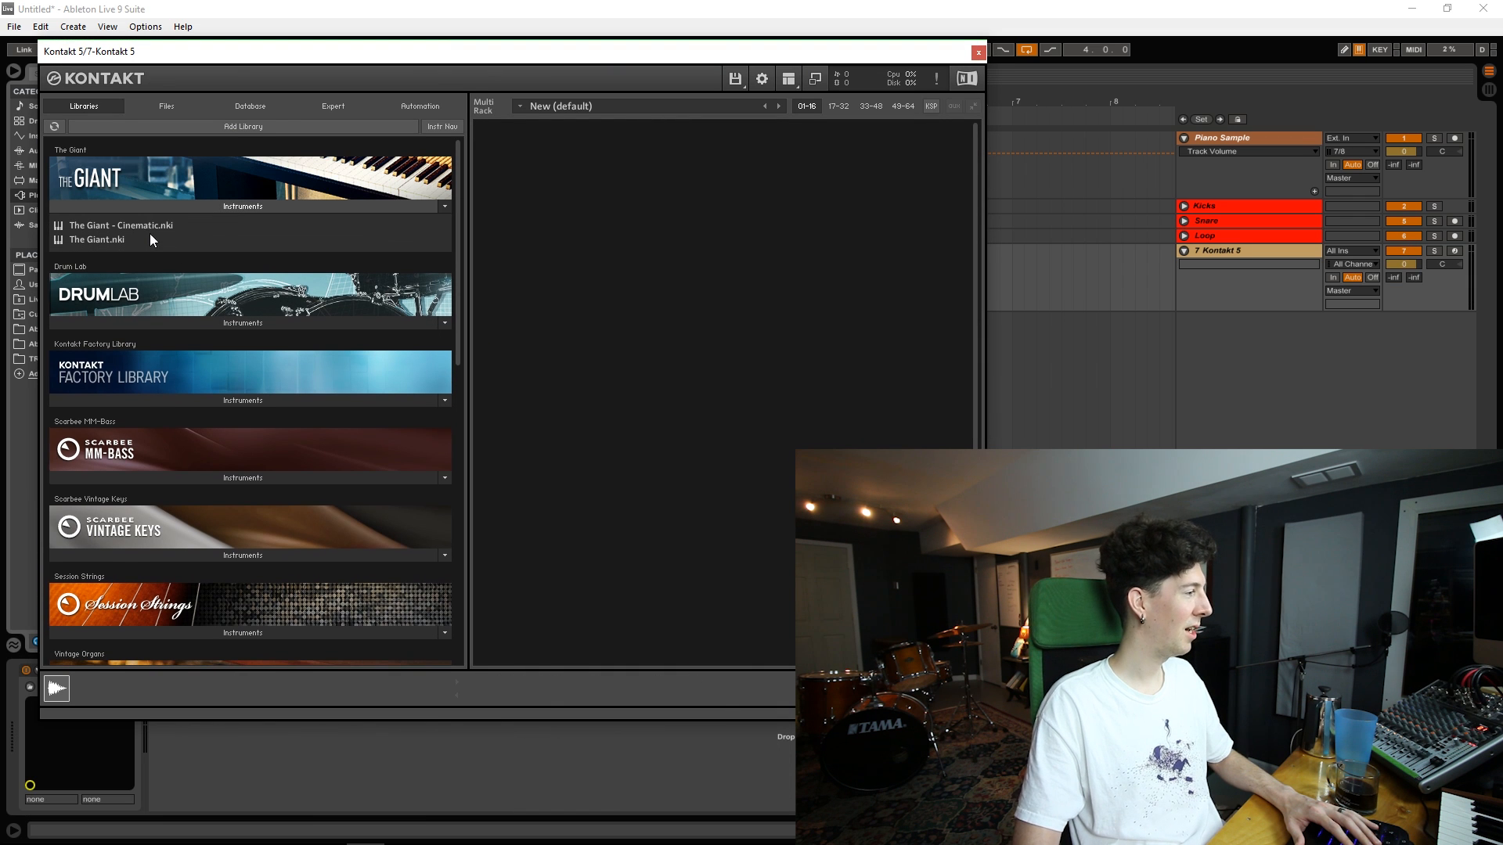
double_click(96, 240)
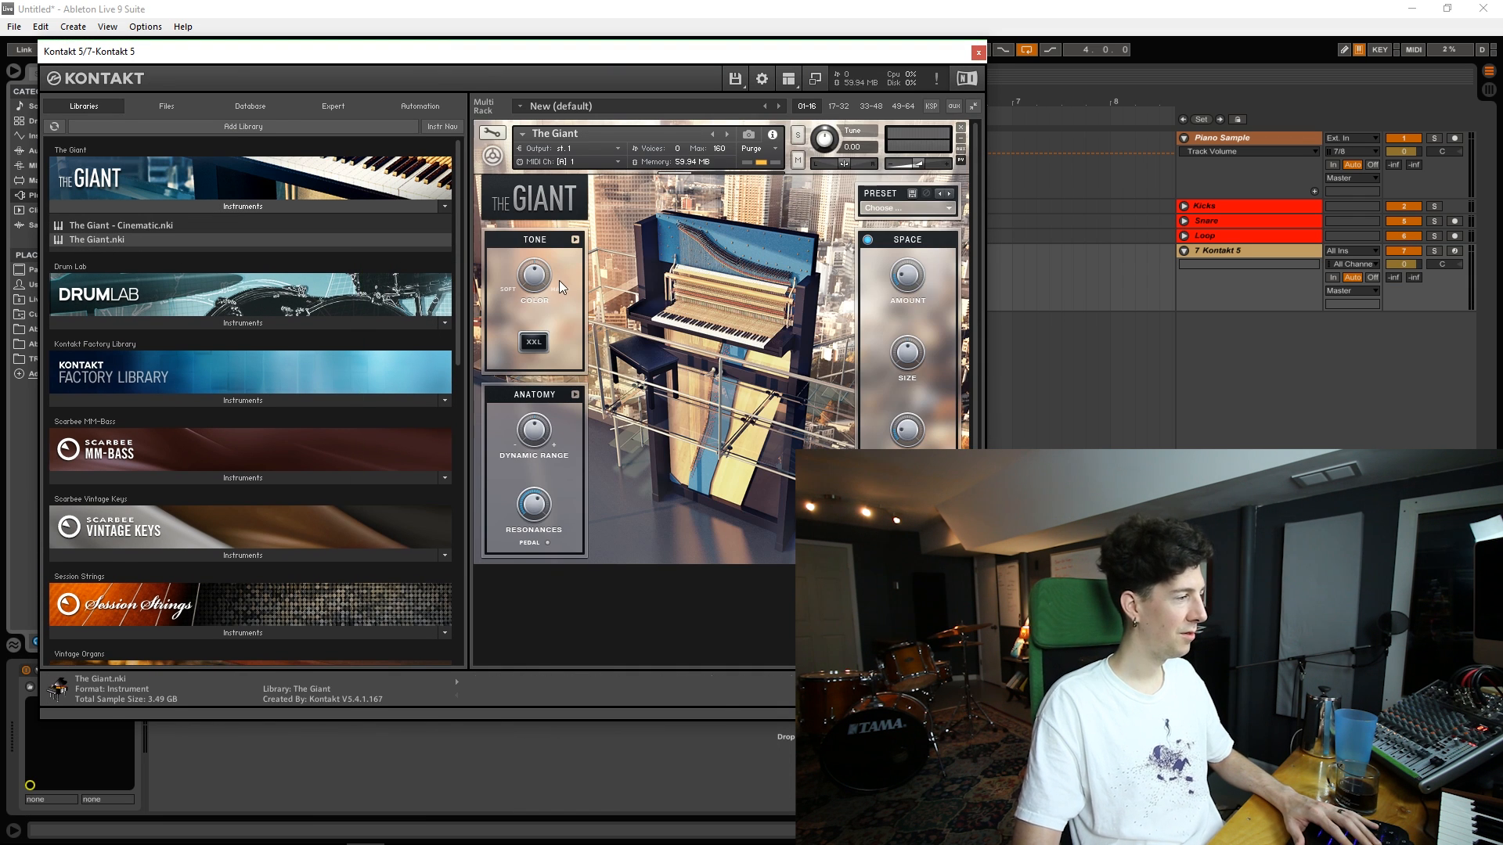
left_click(535, 354)
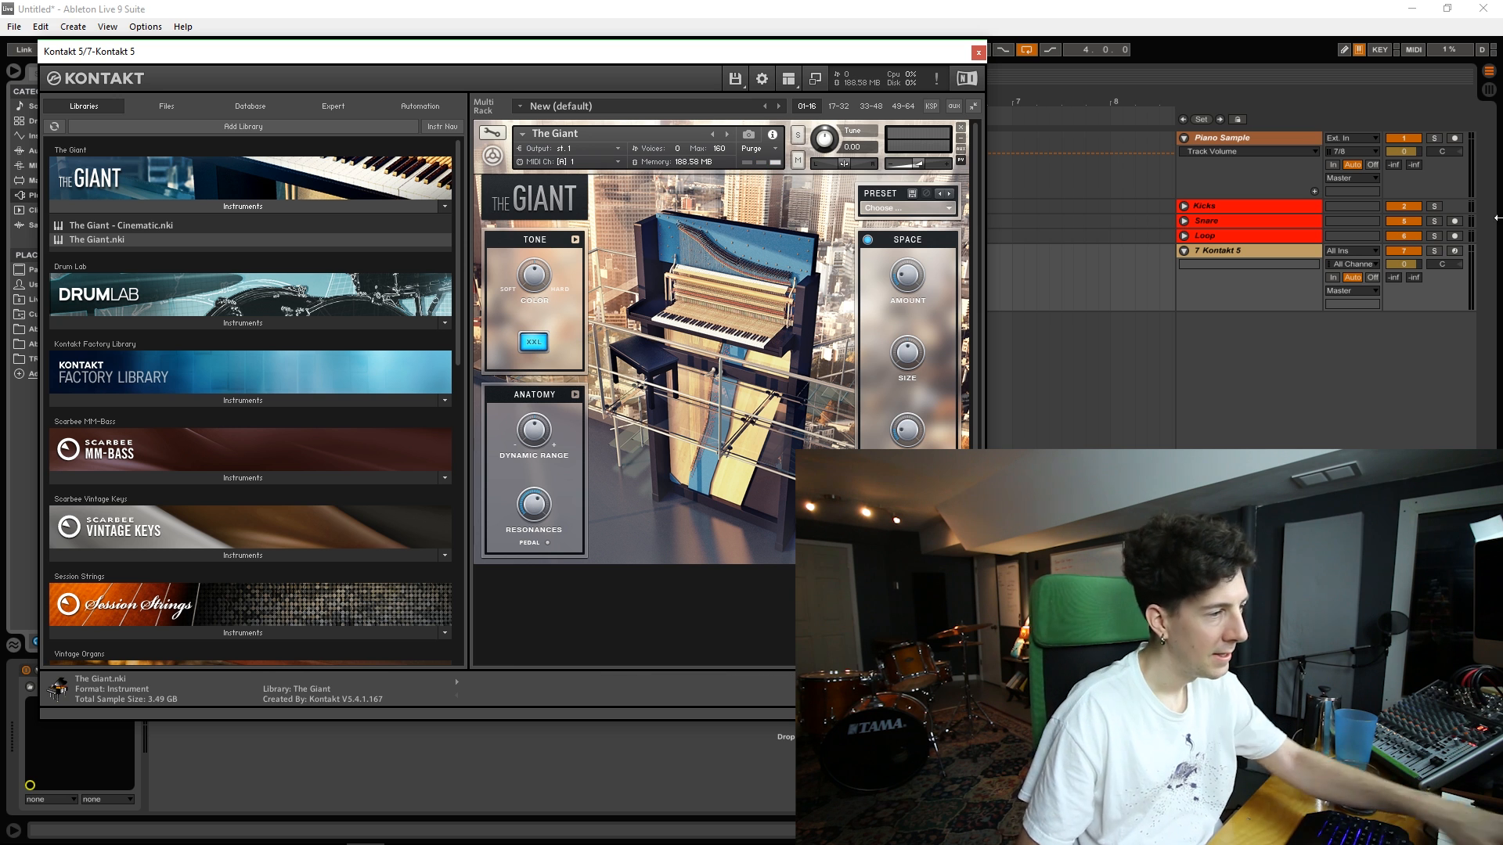
left_click(1455, 251)
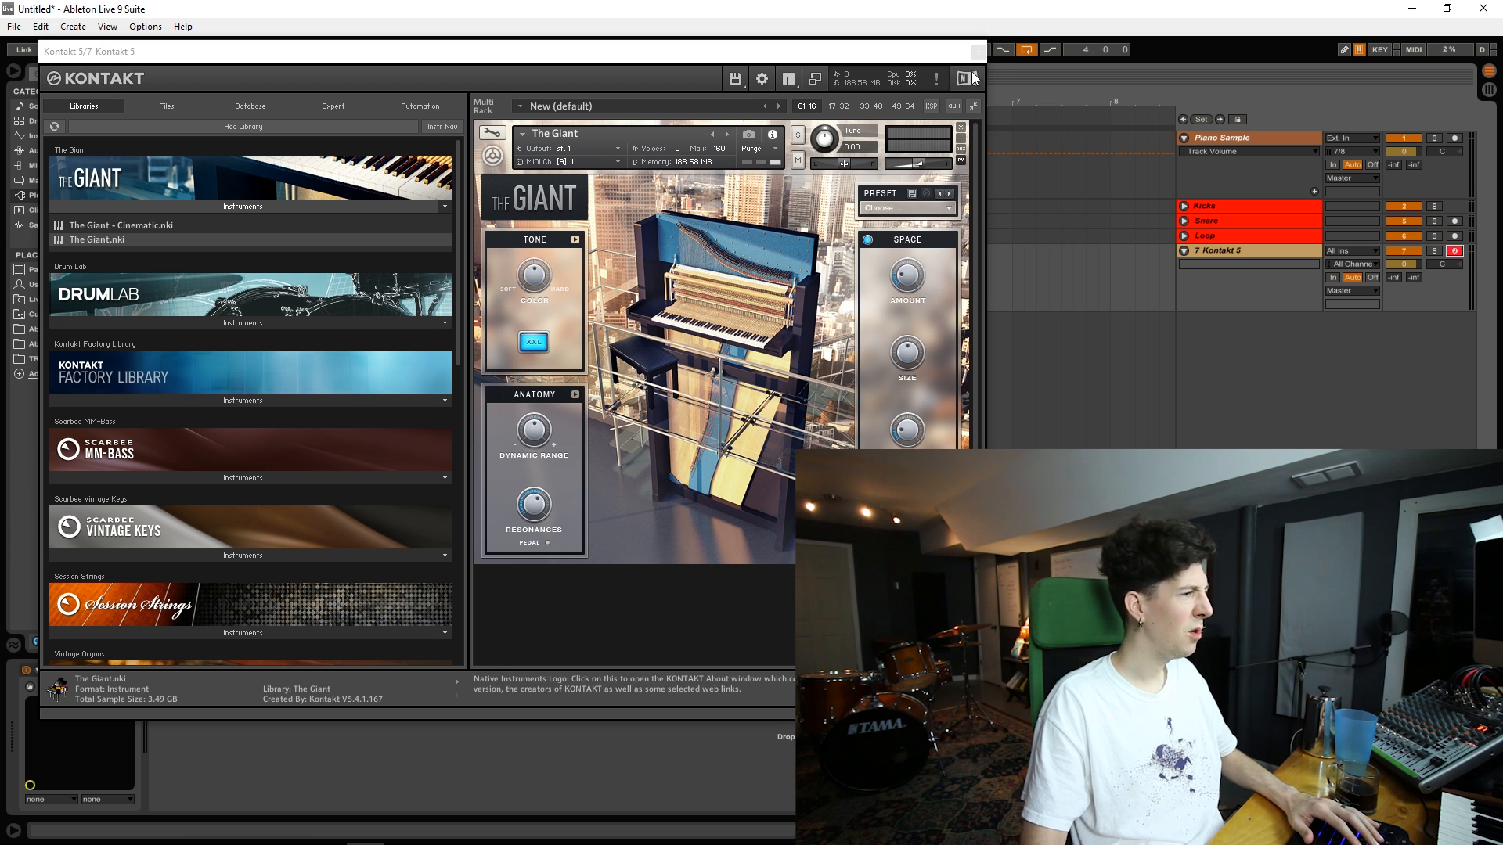
left_click(979, 54)
Add Vinyl Distortion's Vinyl and Crack presets after Kontakt 5, setting Crack's crackle volume to 0.06 and density to 7.54
left_click(49, 150)
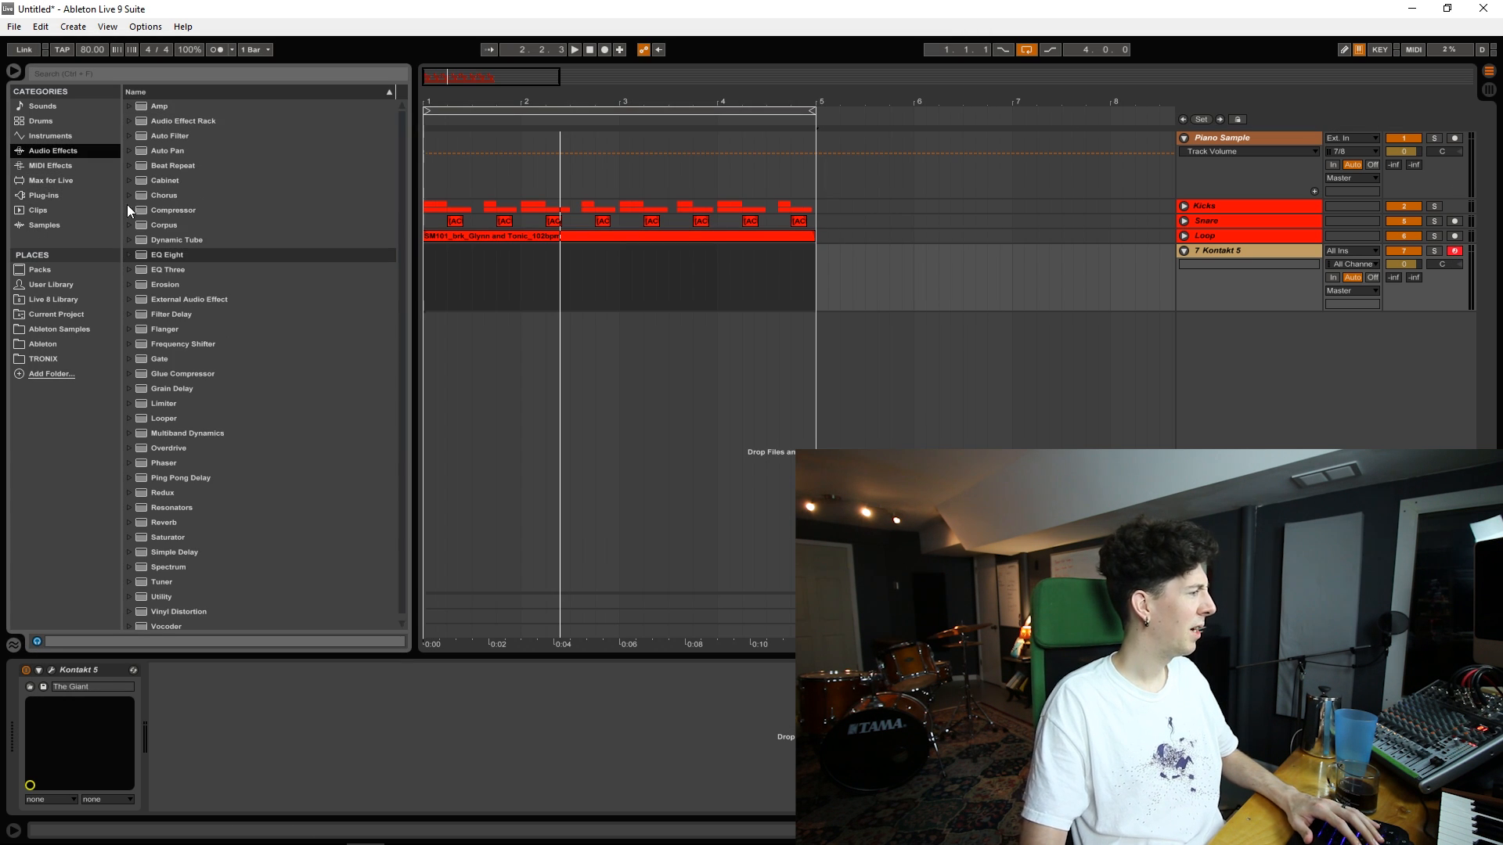
left_click_drag(153, 608, 163, 604)
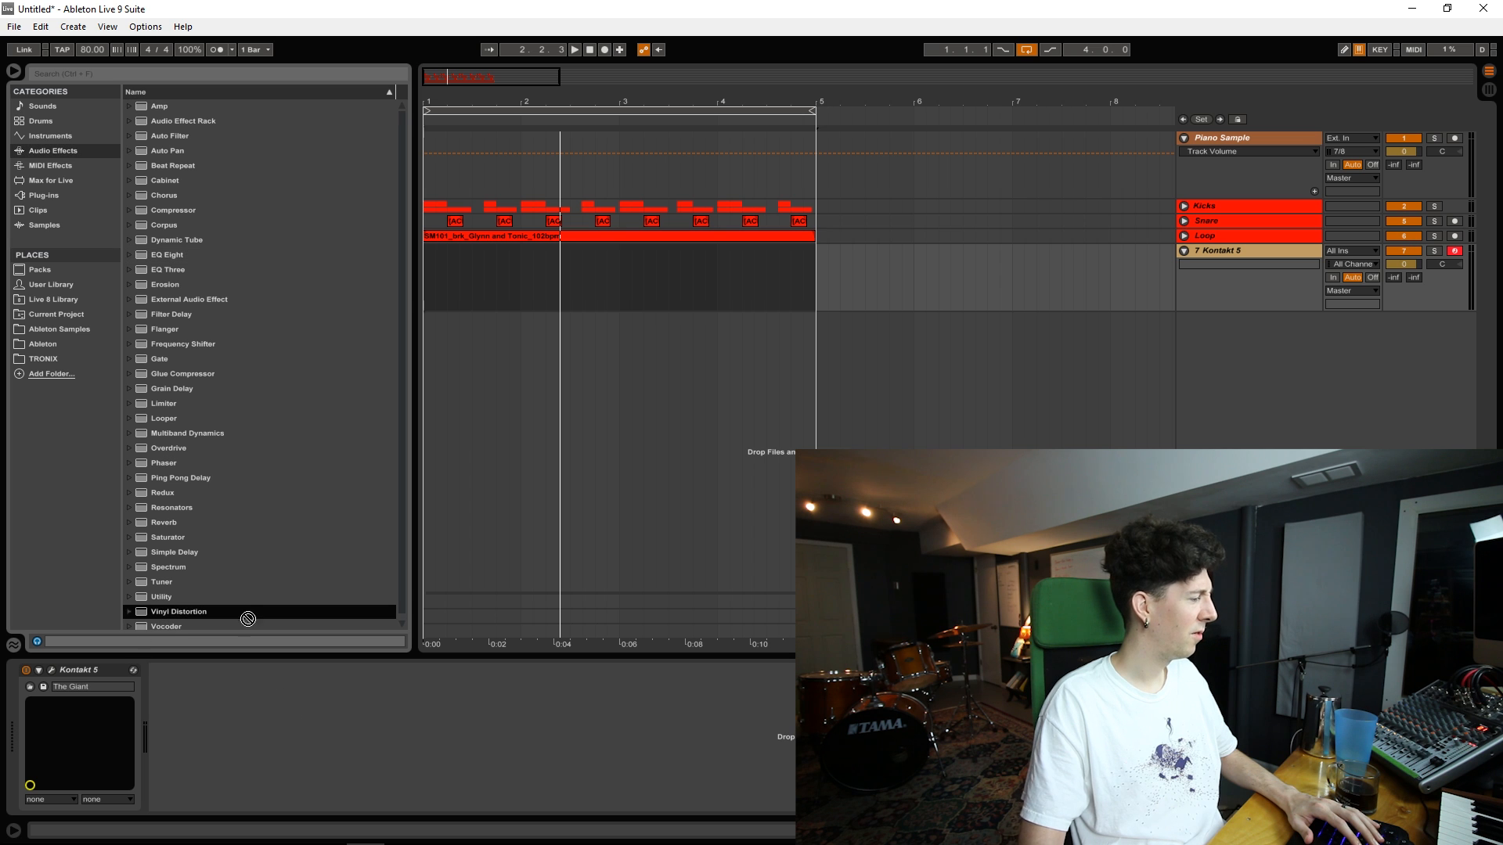
left_click_drag(178, 532, 316, 698)
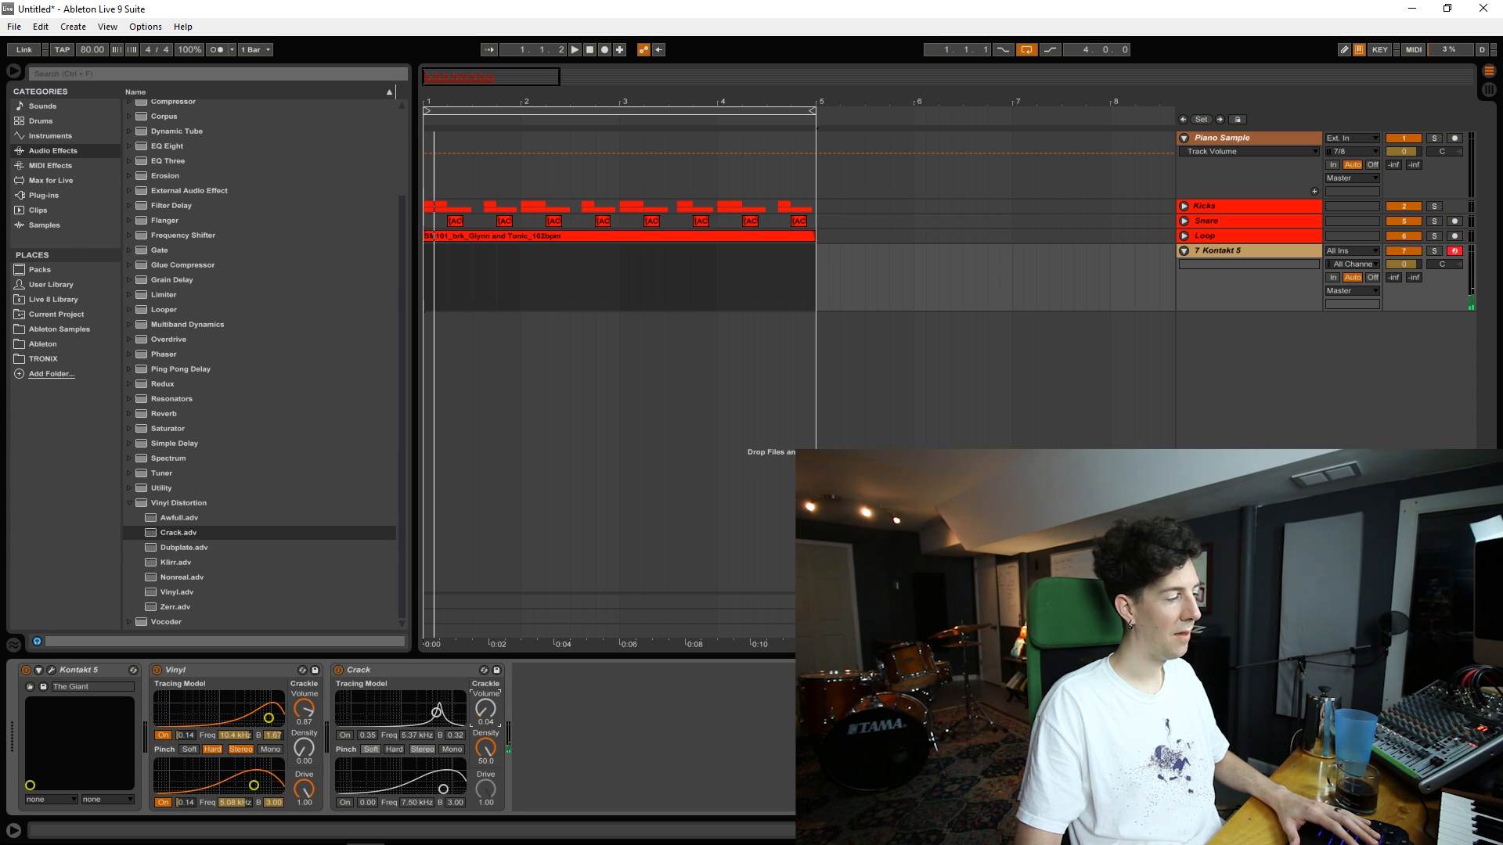
left_click_drag(485, 709, 485, 706)
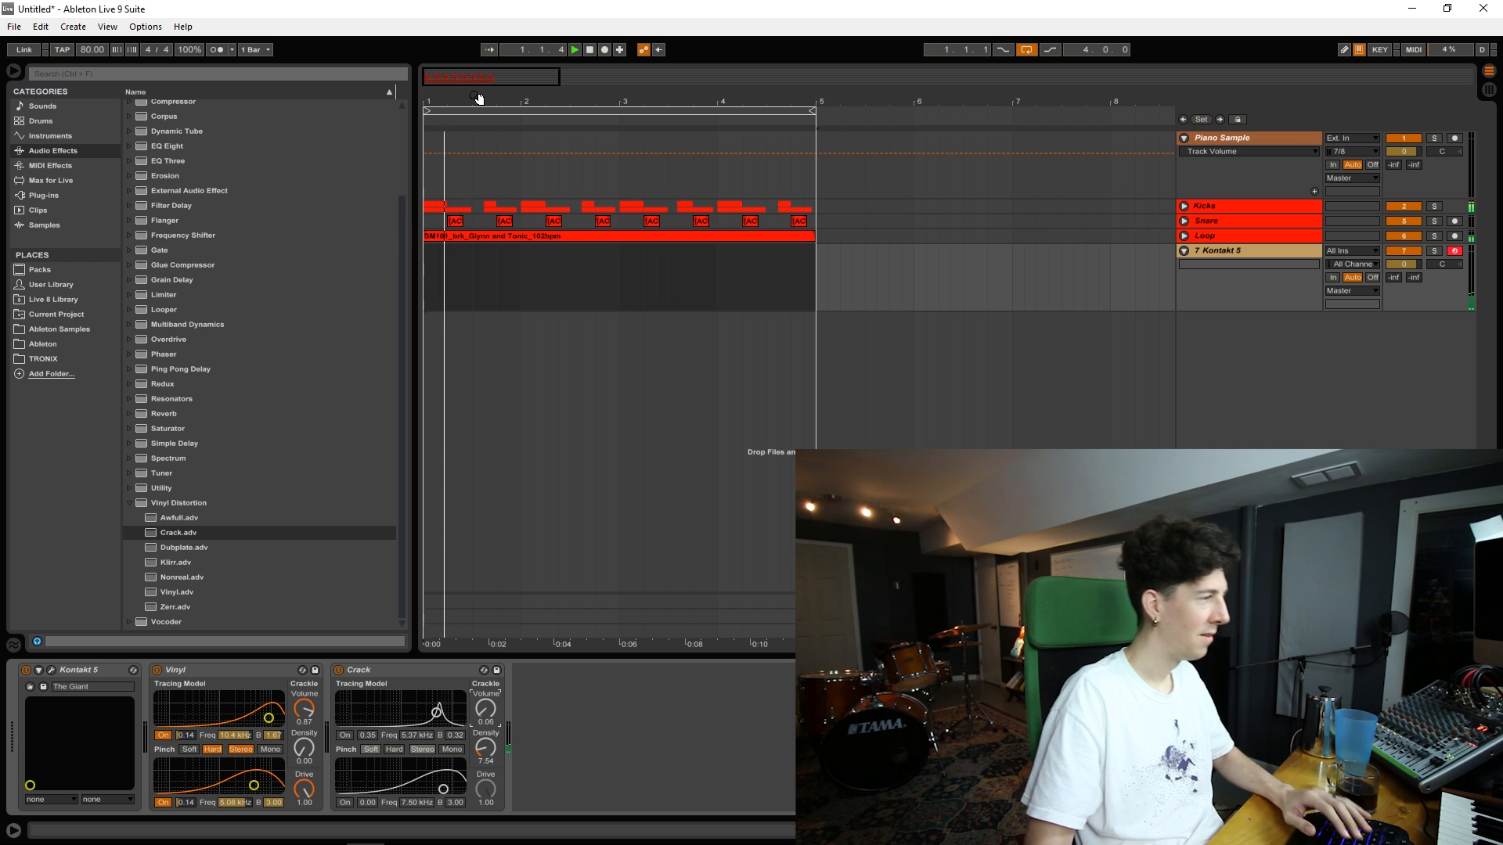
key("space")
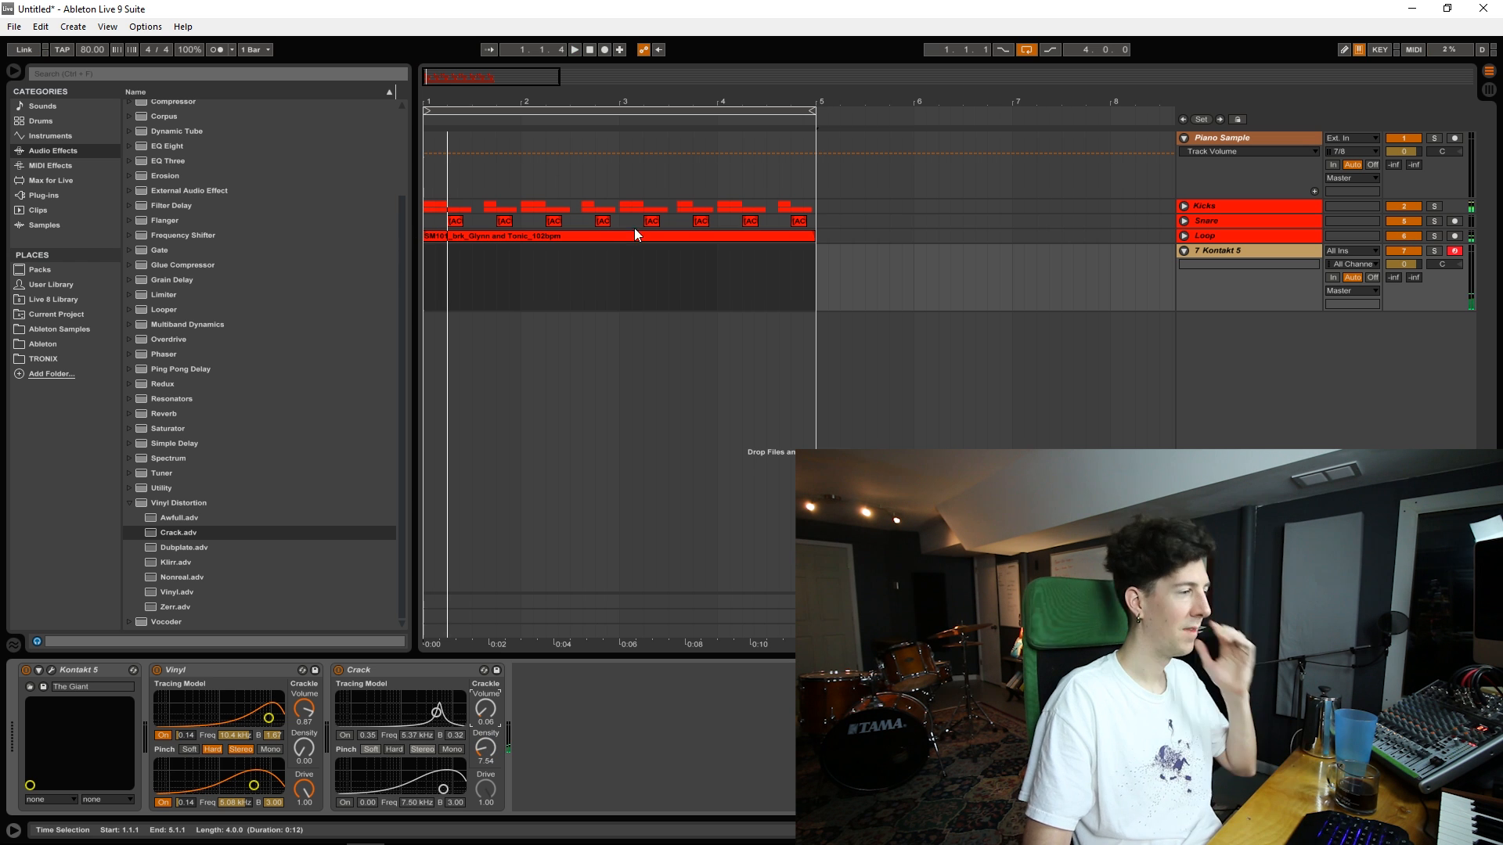
Switch to the browser, play the "joji - i don't wanna waste my time" video as a reference, and return to the Kontakt 5 track
left_click(1246, 251)
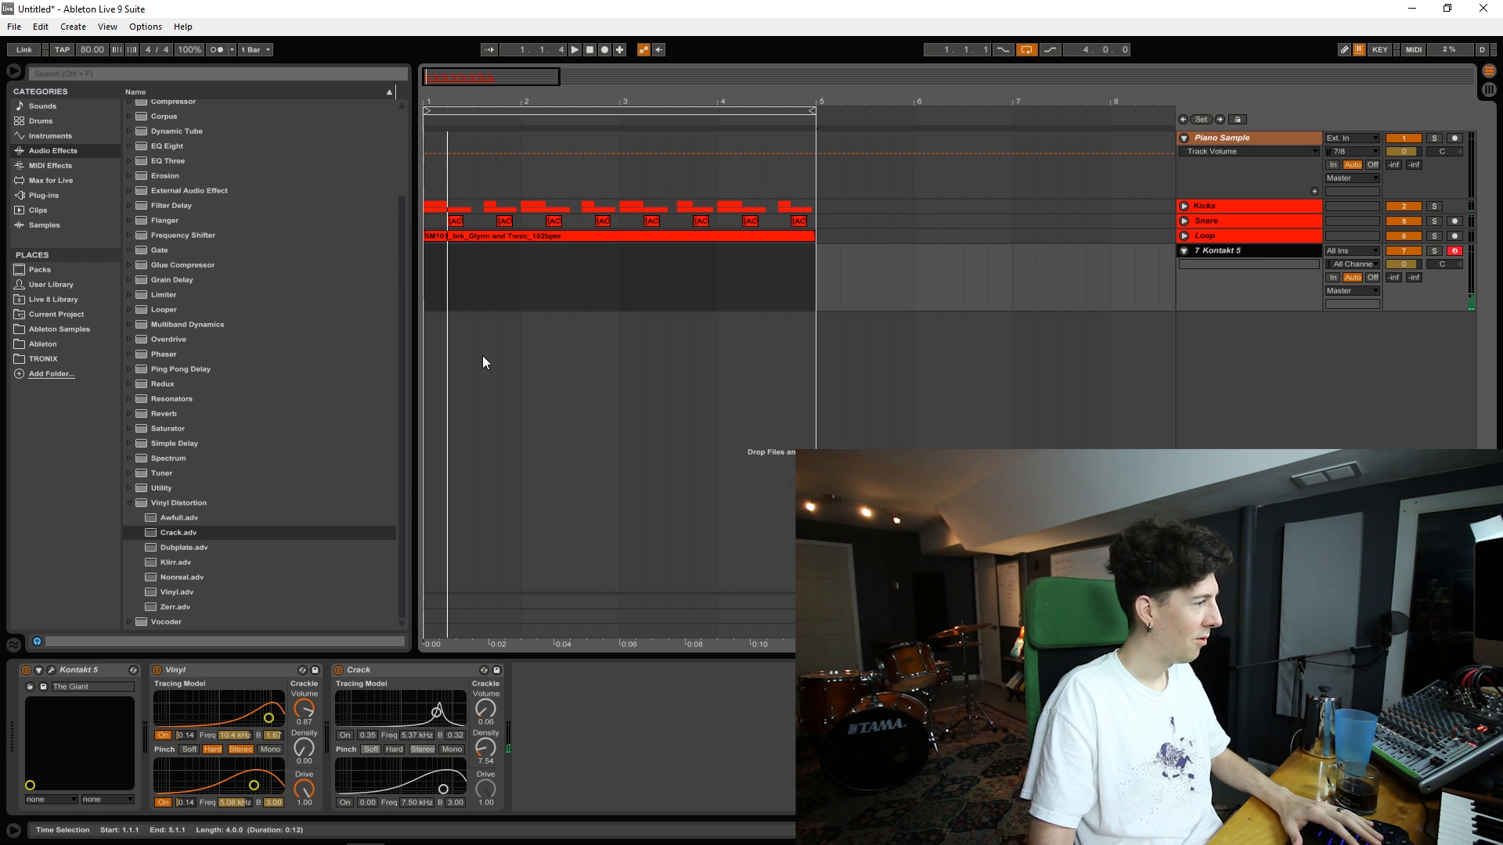
left_click_drag(435, 272, 835, 261)
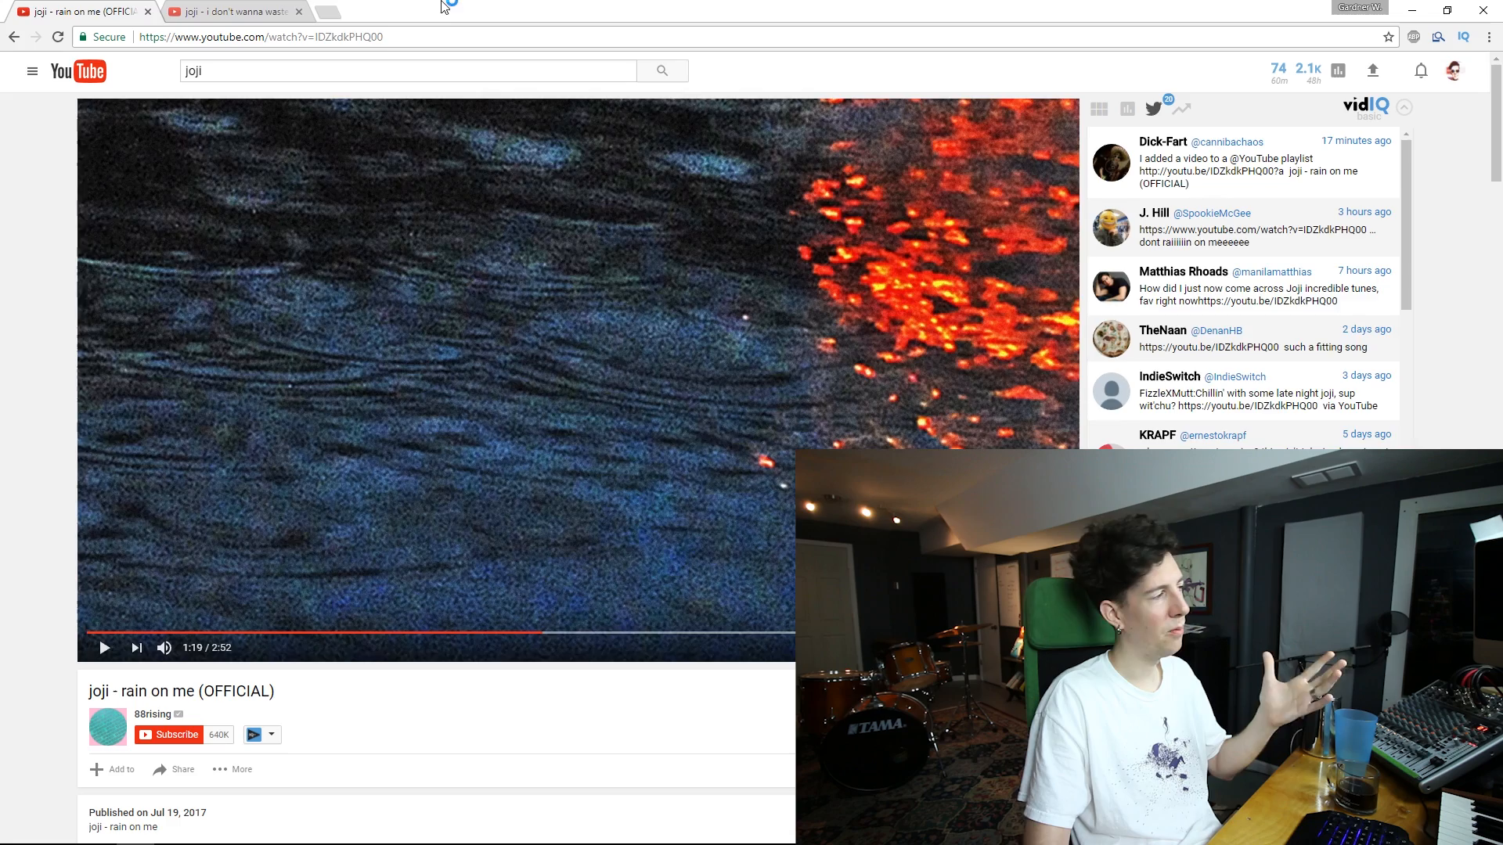
left_click(250, 7)
left_click(512, 462)
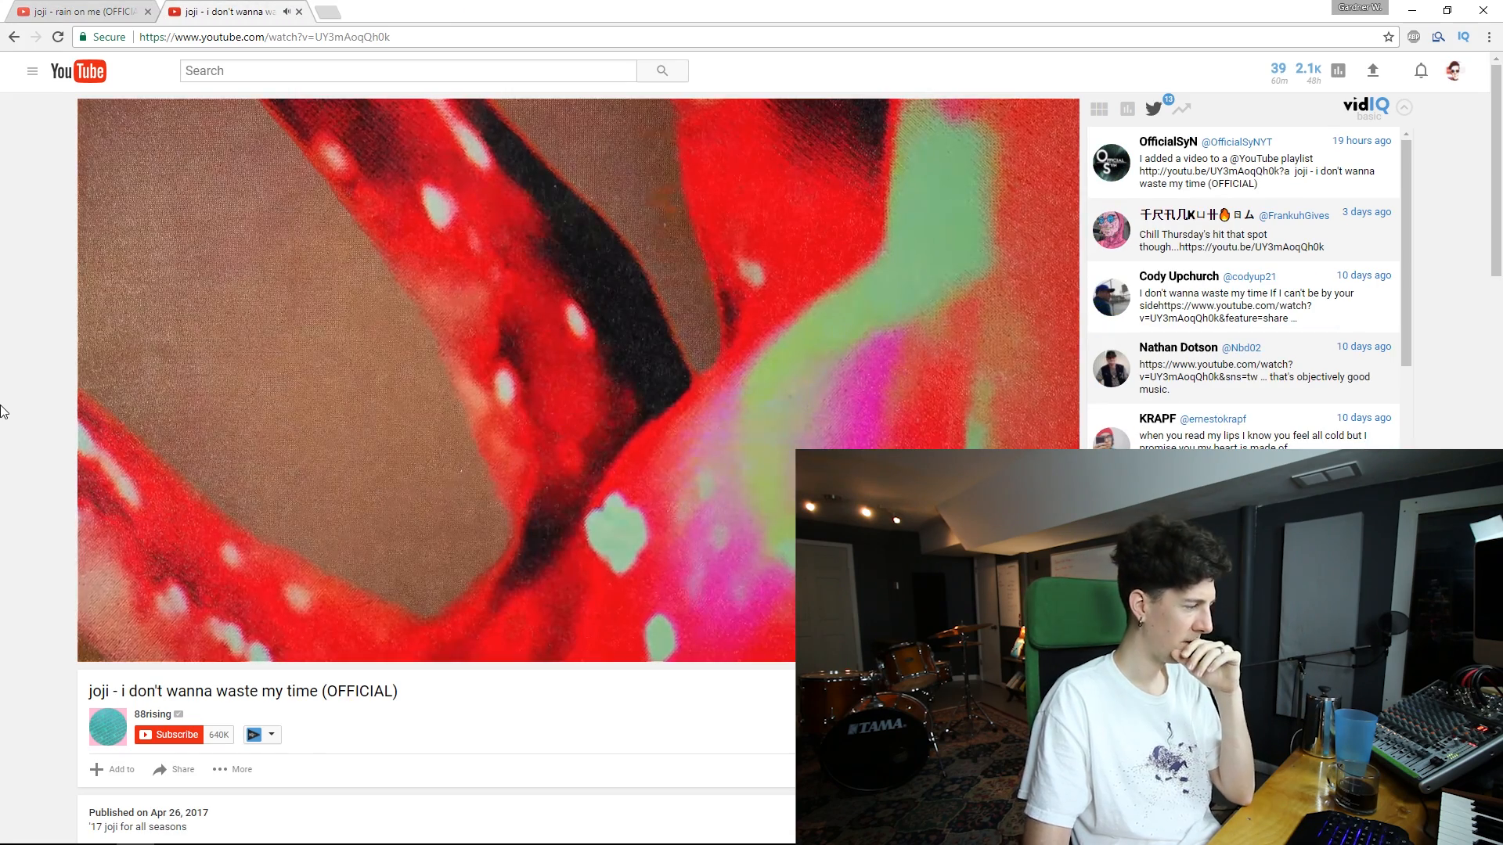
mouse_move(510, 411)
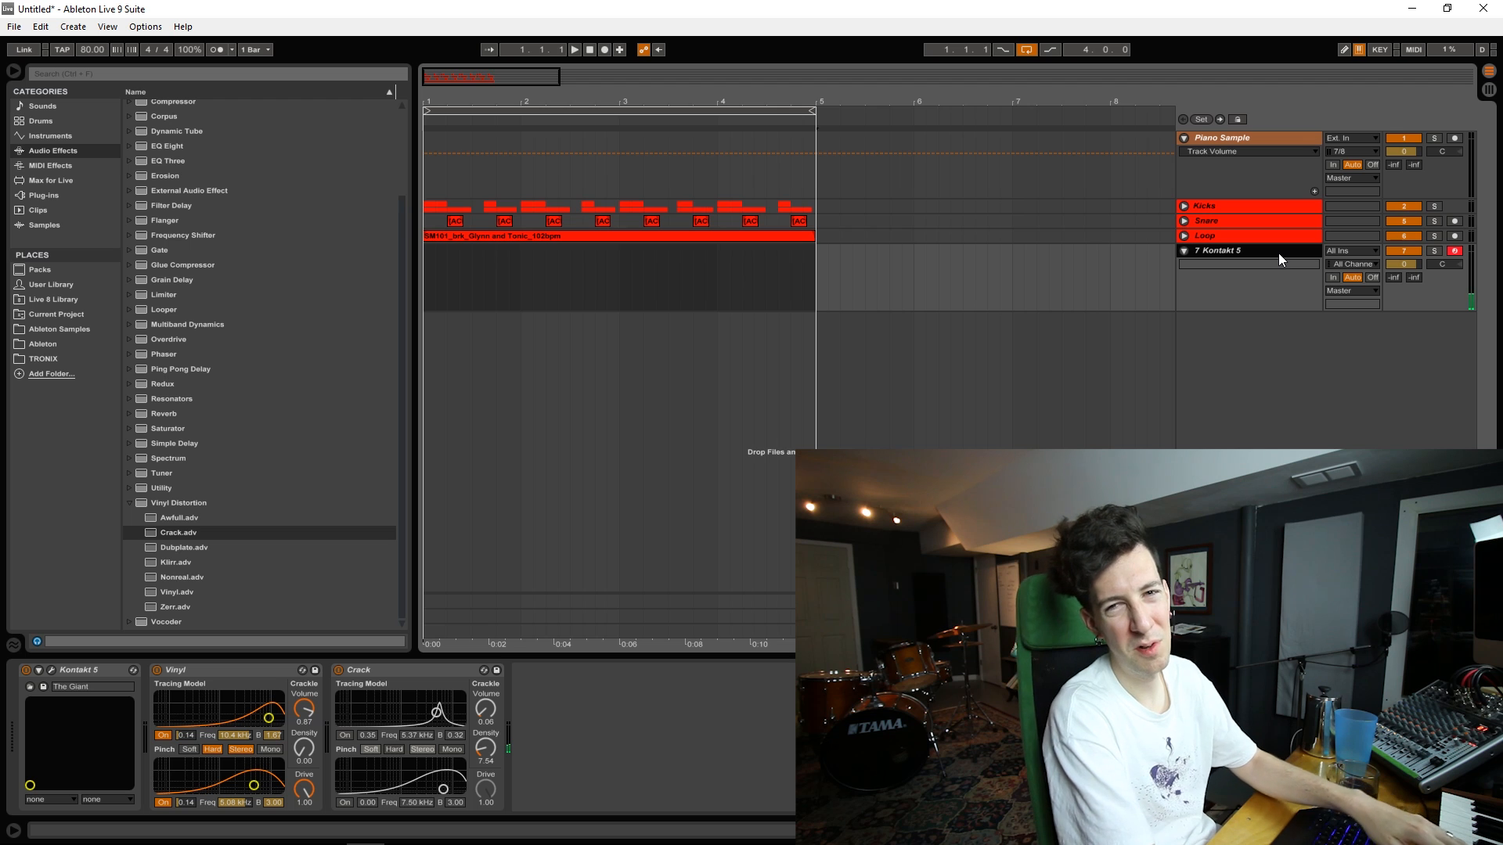
left_click(1279, 253)
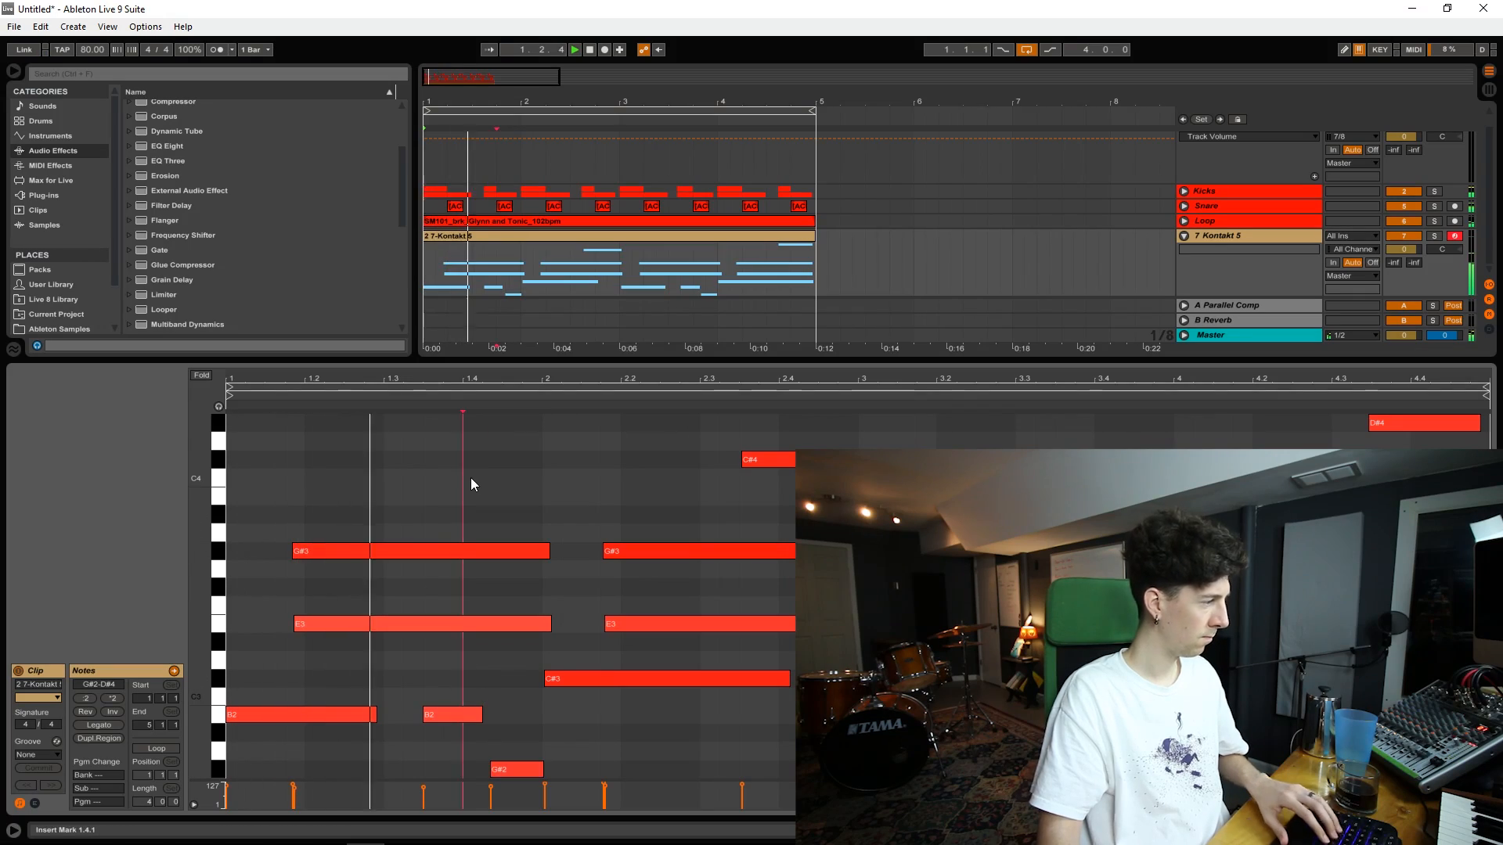
Select all notes of the four-bar piano clip and check their timing against the grid in bar 1
left_click(471, 477)
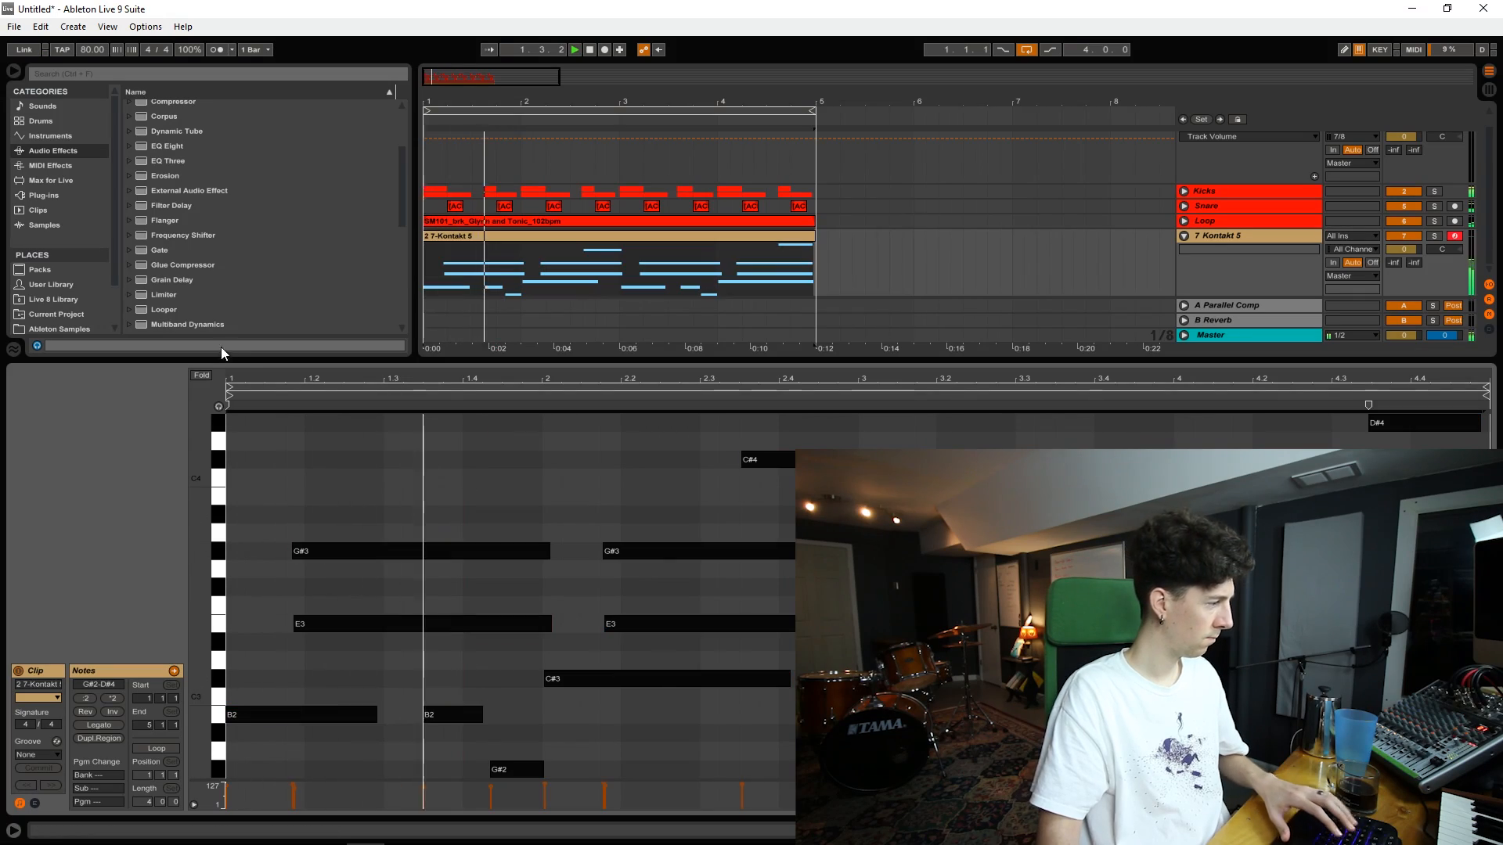
left_click_drag(328, 380, 329, 407)
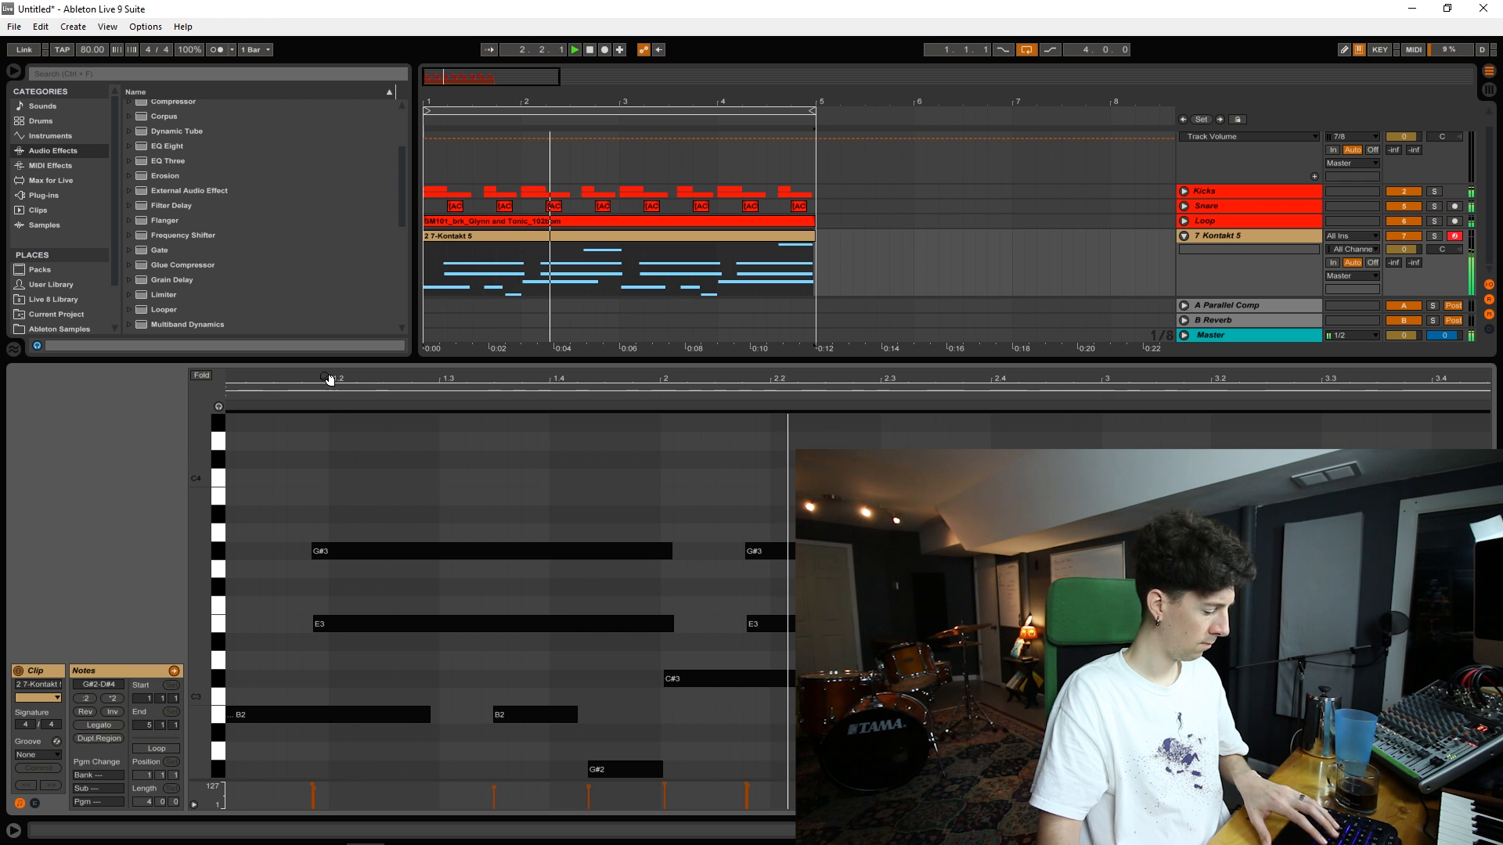
left_click_drag(266, 382, 276, 386)
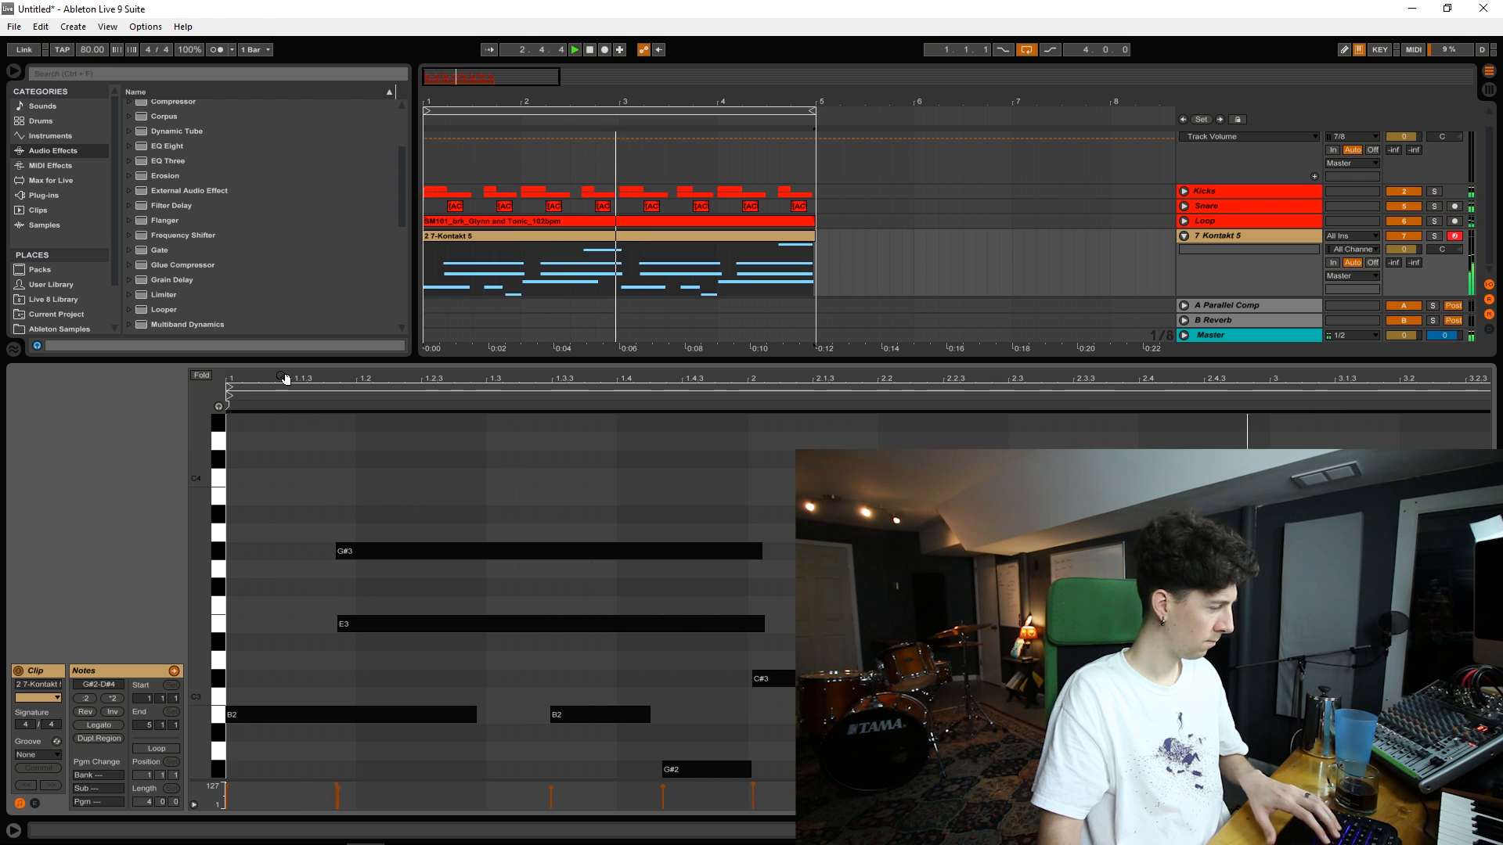
left_click(378, 478)
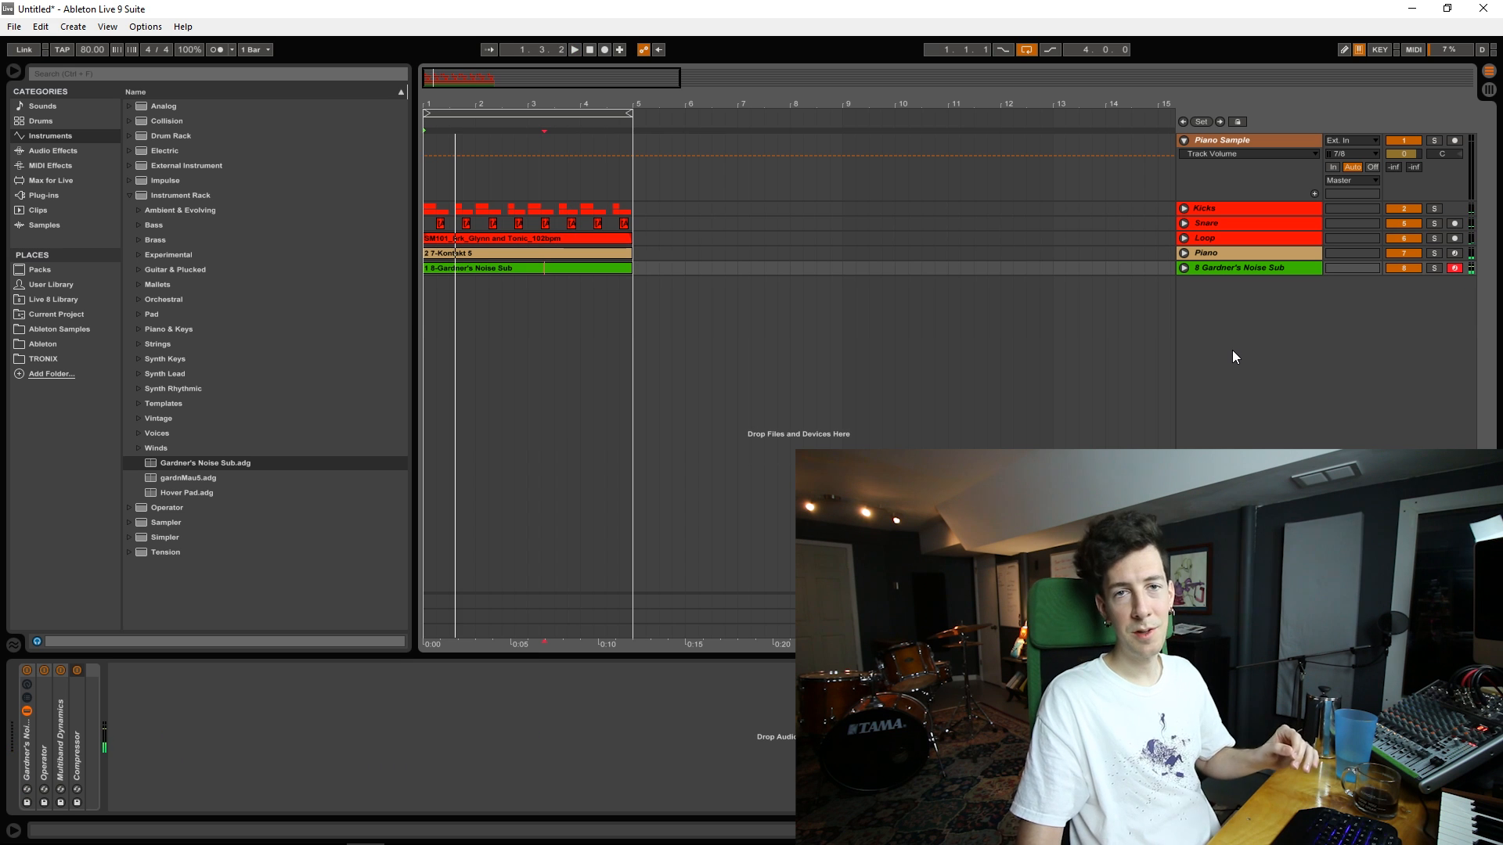
Insert an audio track below Gardner's Noise Sub and place the DB2 Heavy Rain 4 sample at its start
right_click(1233, 356)
left_click(1270, 358)
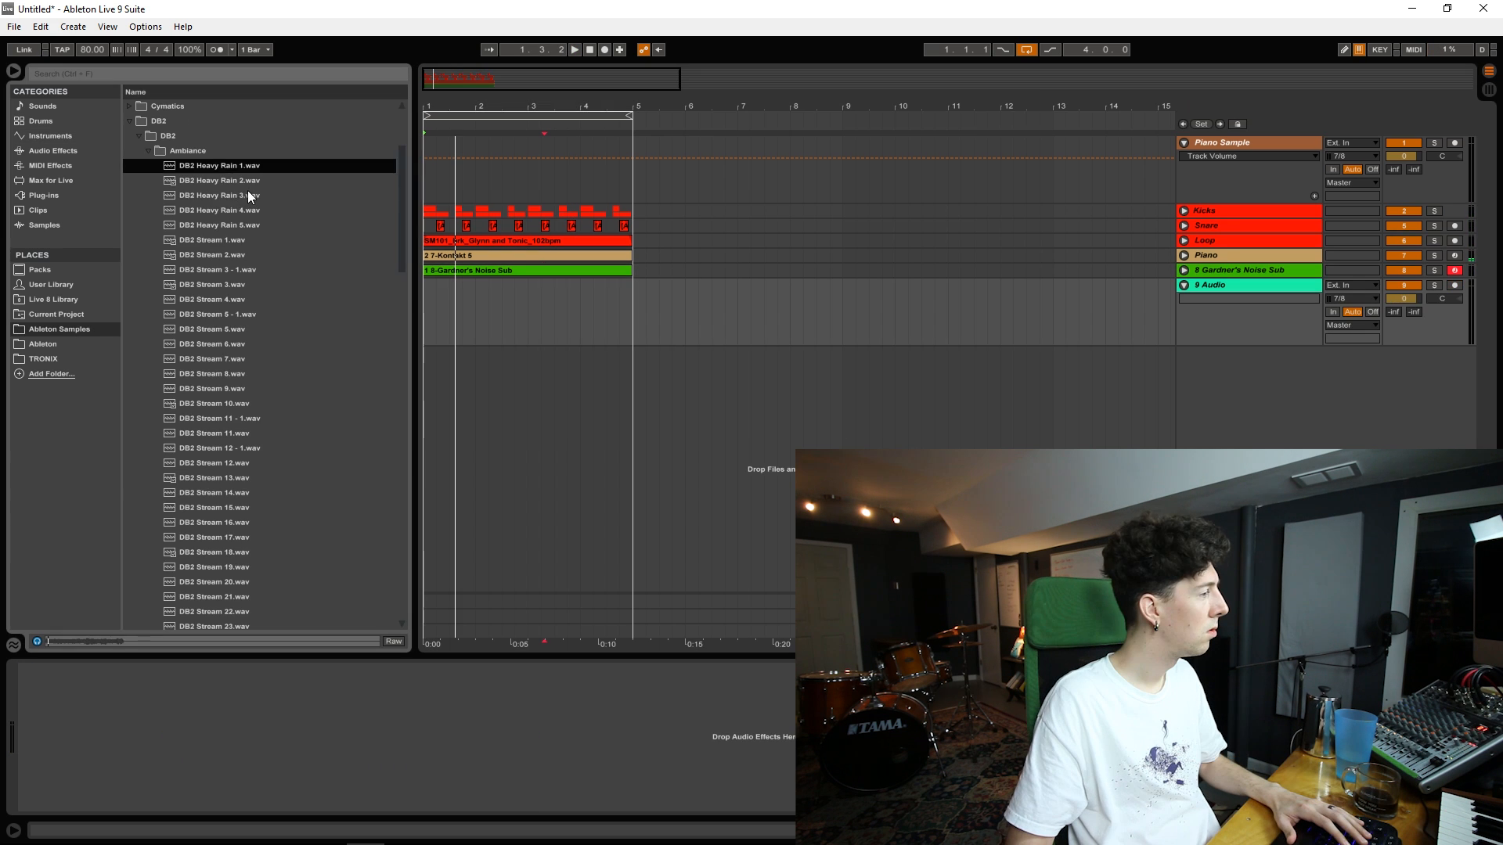
left_click(249, 192)
left_click(245, 214)
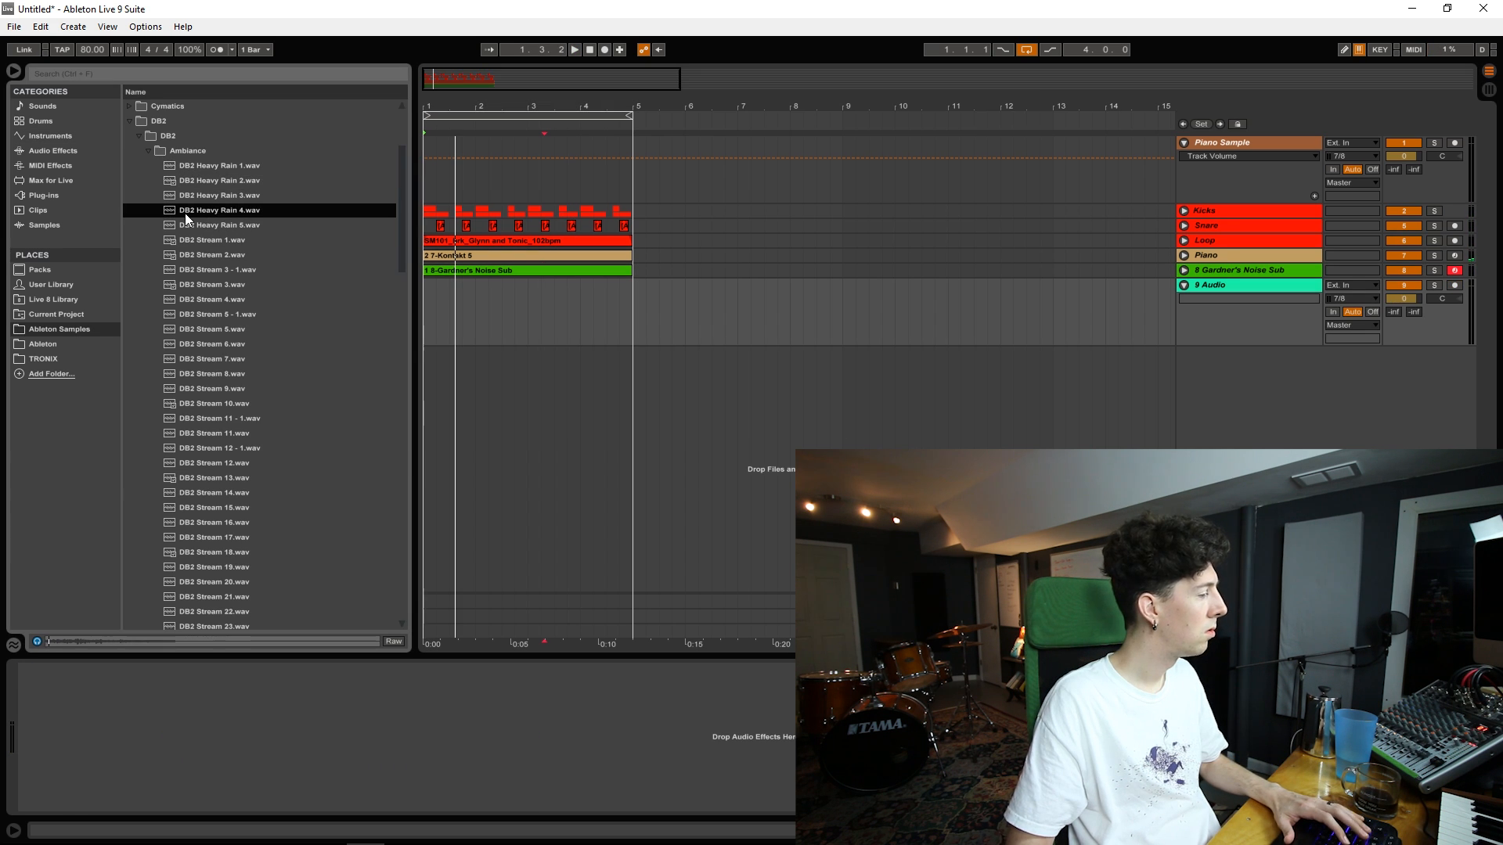
left_click_drag(416, 267, 430, 310)
left_click_drag(656, 98, 656, 67)
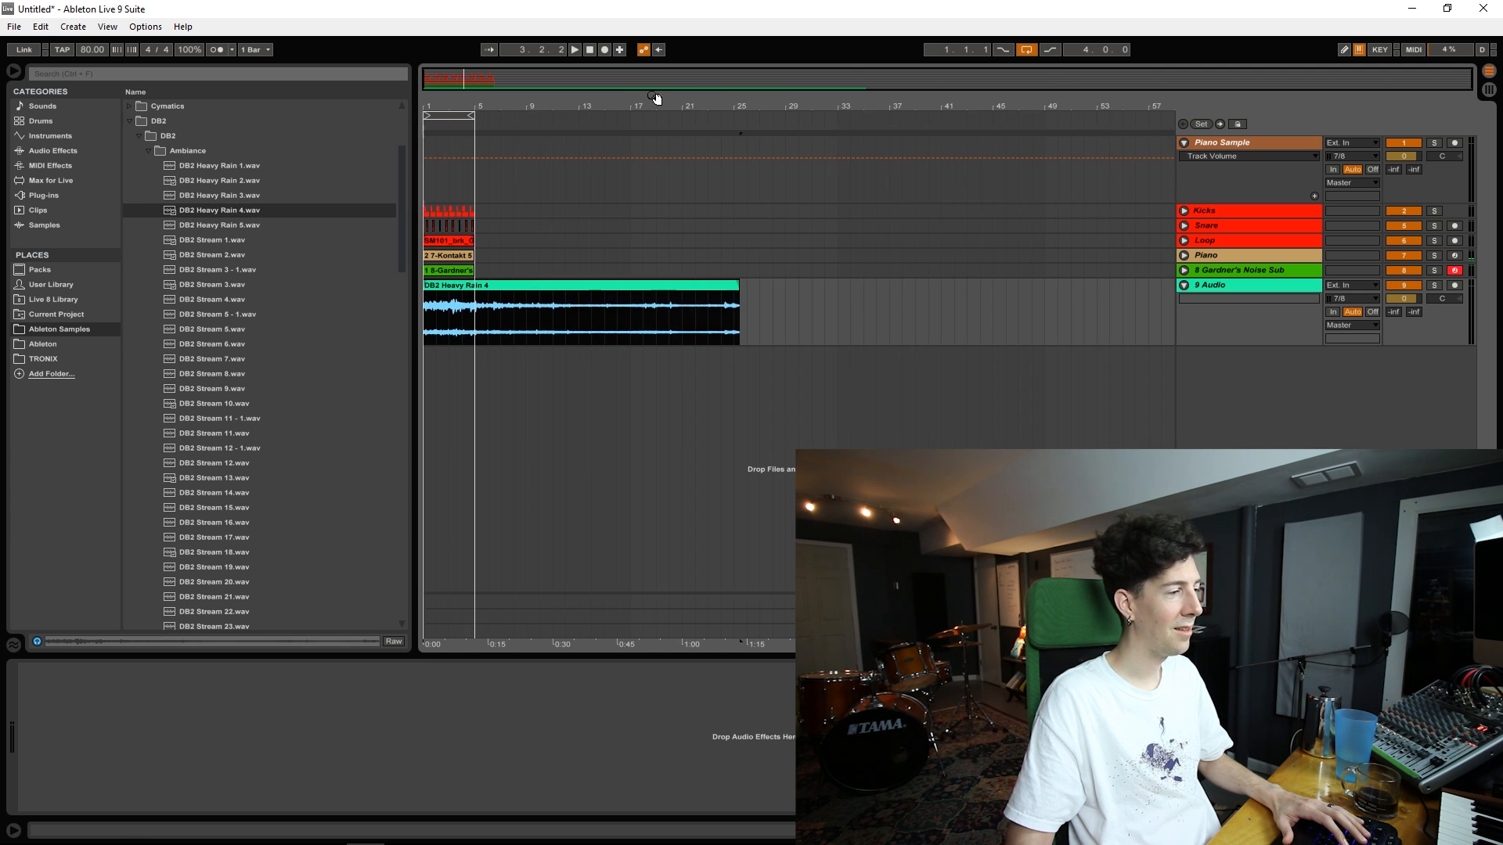
Check the DB2 Heavy Rain 4 clip's sample settings and lower the rain track's volume to -12 dB
double_click(676, 298)
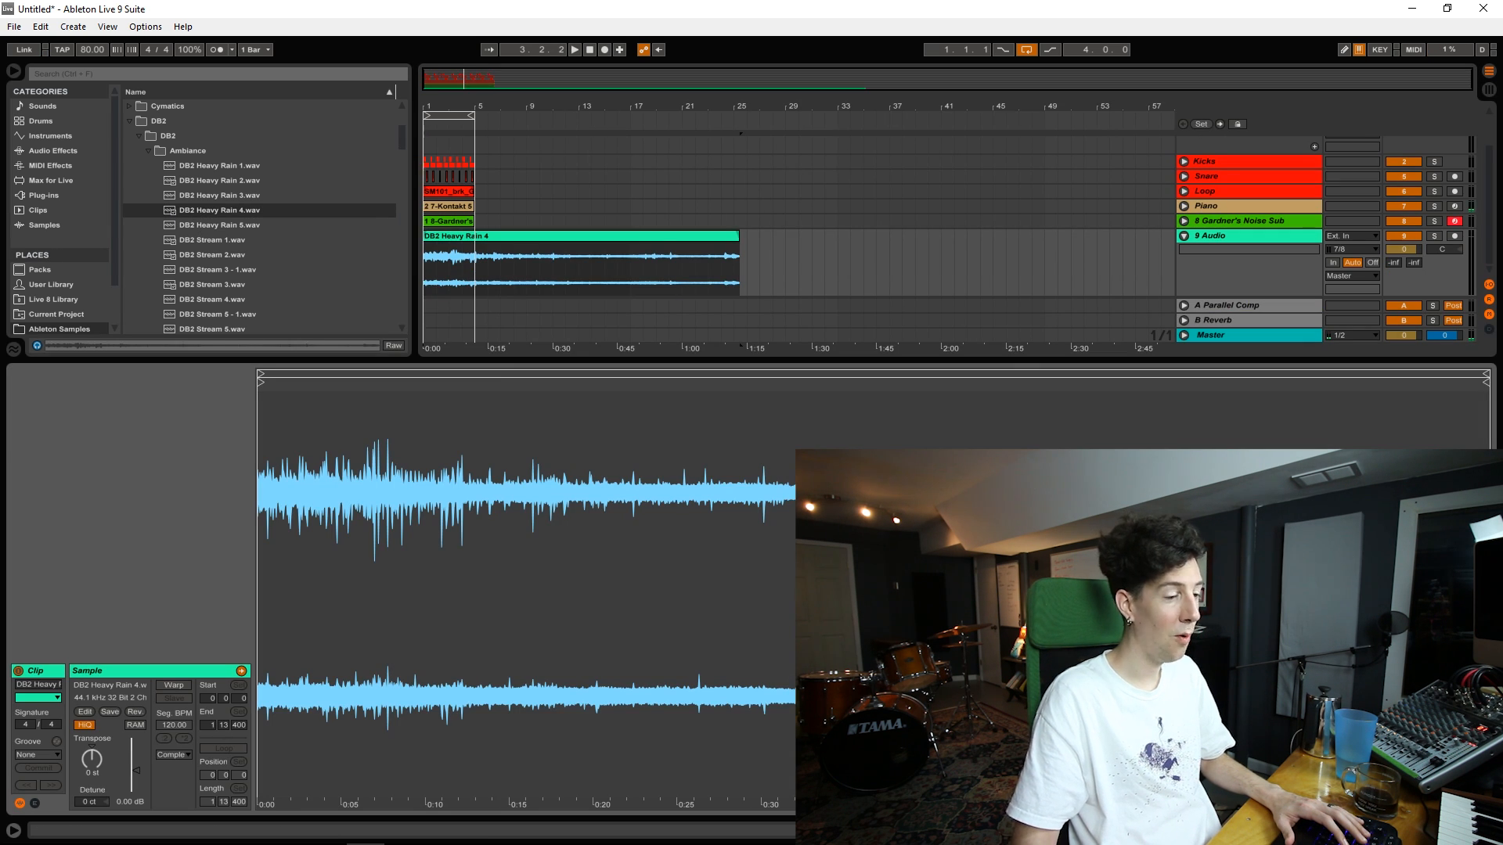
key("ctrl+alt+l")
left_click_drag(1391, 305, 1391, 325)
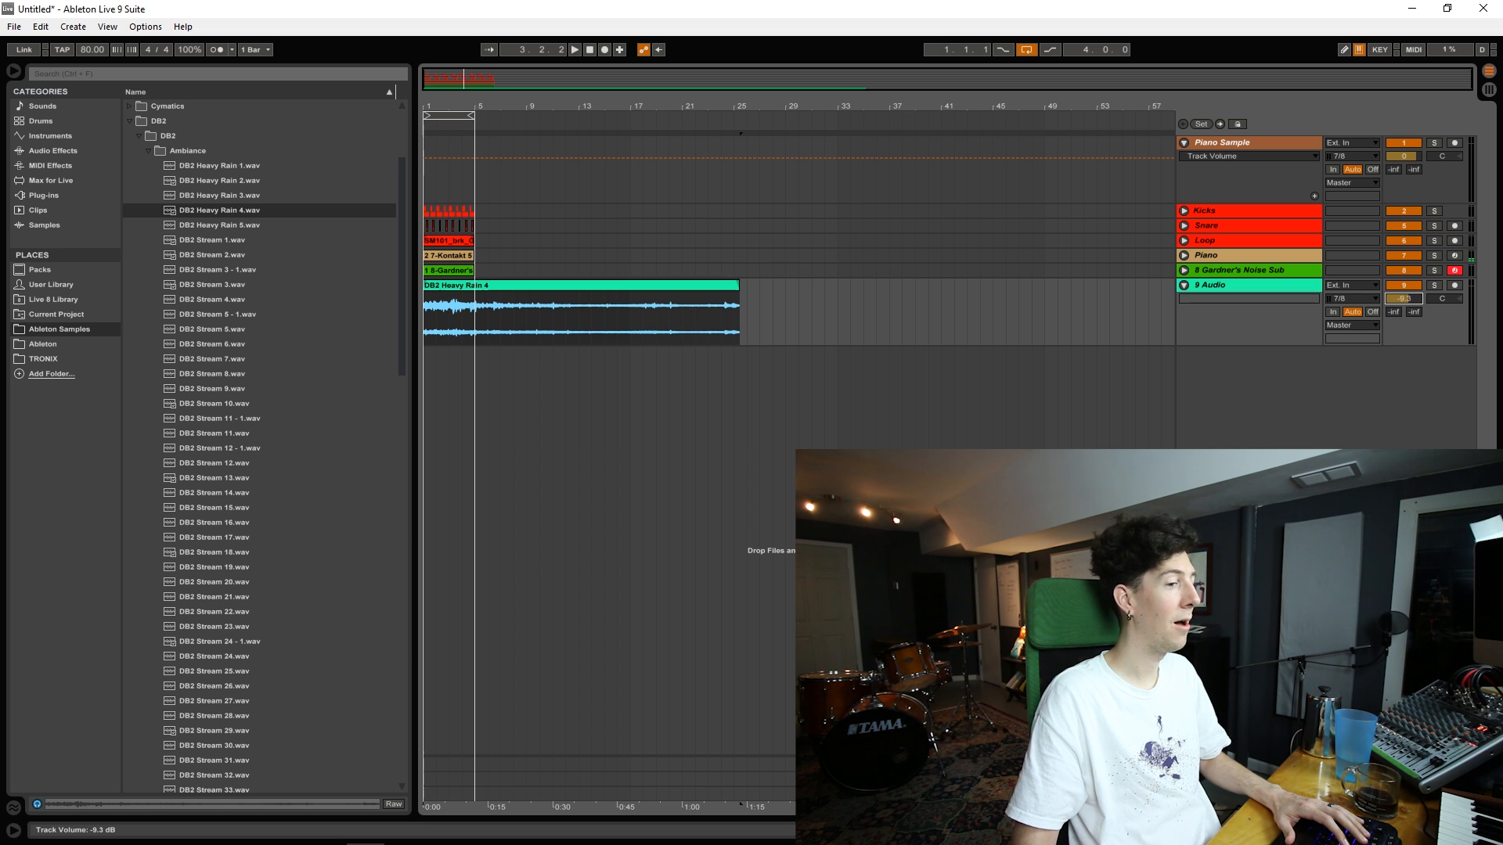
left_click(1272, 270)
left_click(1233, 252)
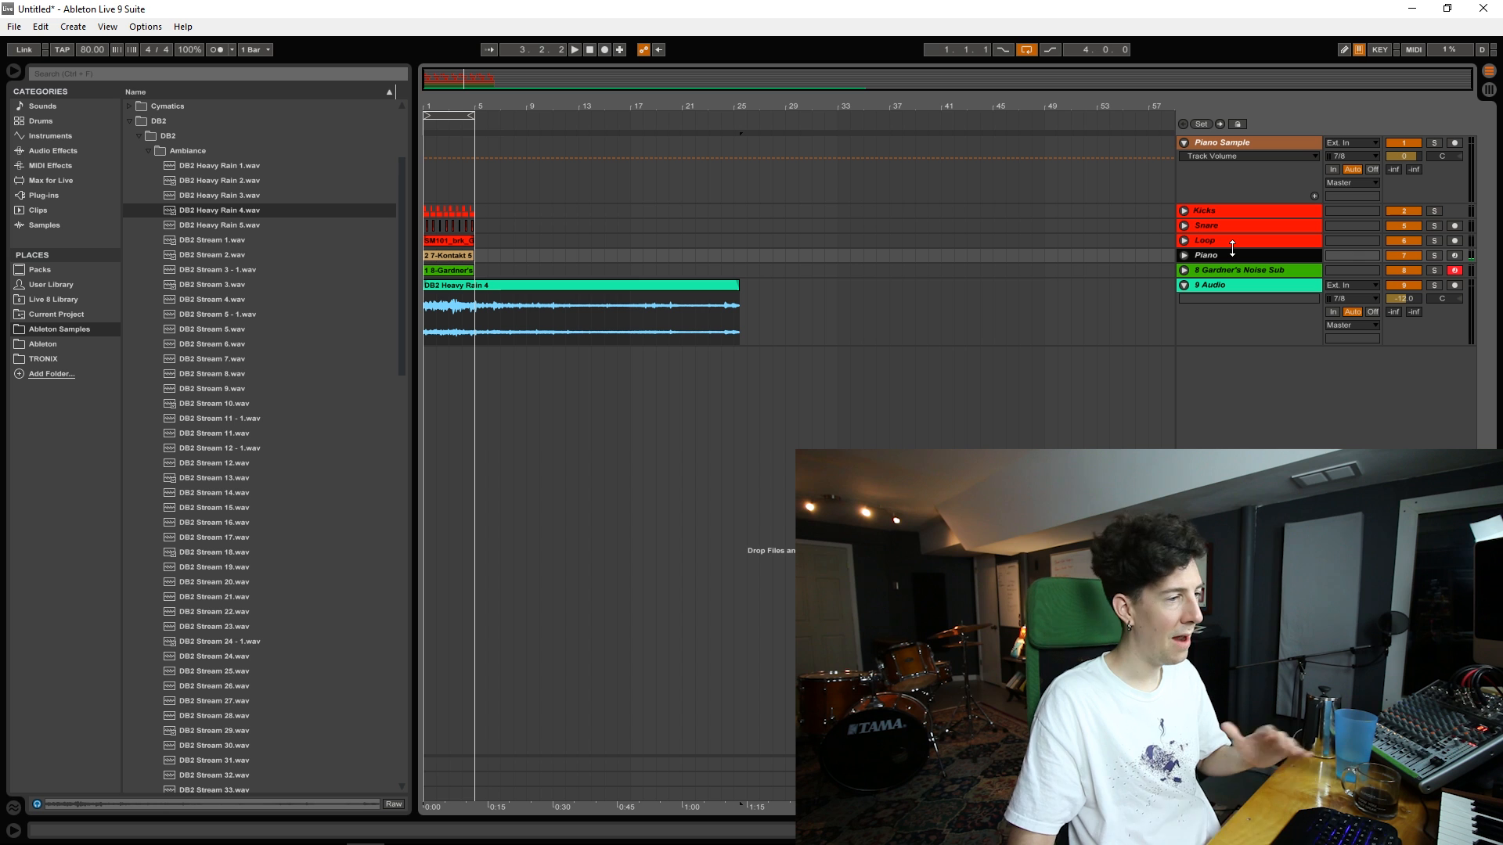
left_click(1183, 284)
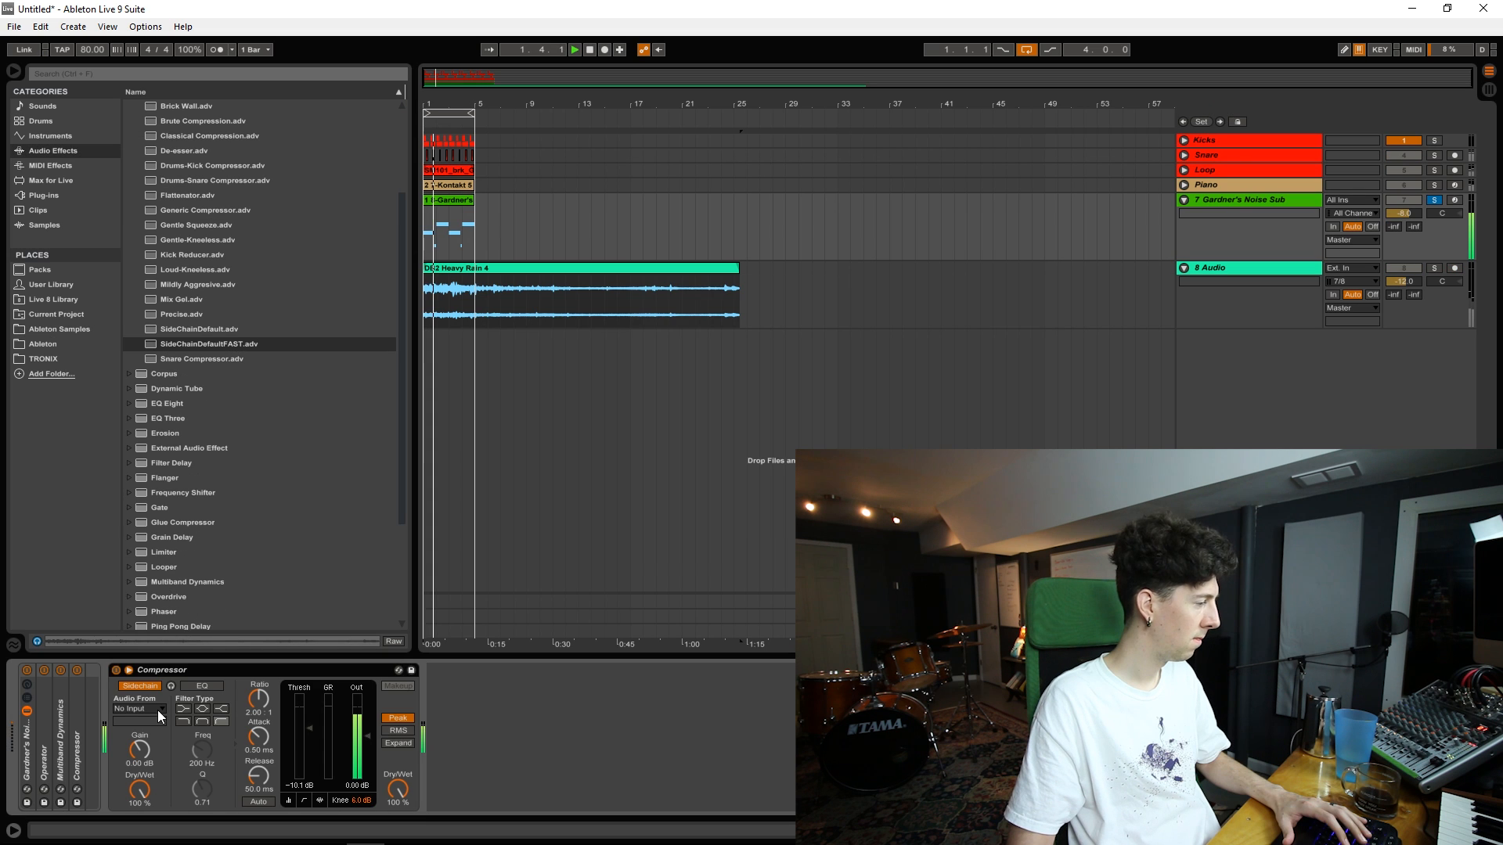
Sidechain the Gardner's Noise Sub Compressor to the Kick with a -25 dB threshold and 75 ms release, and select the Piano track
left_click(160, 710)
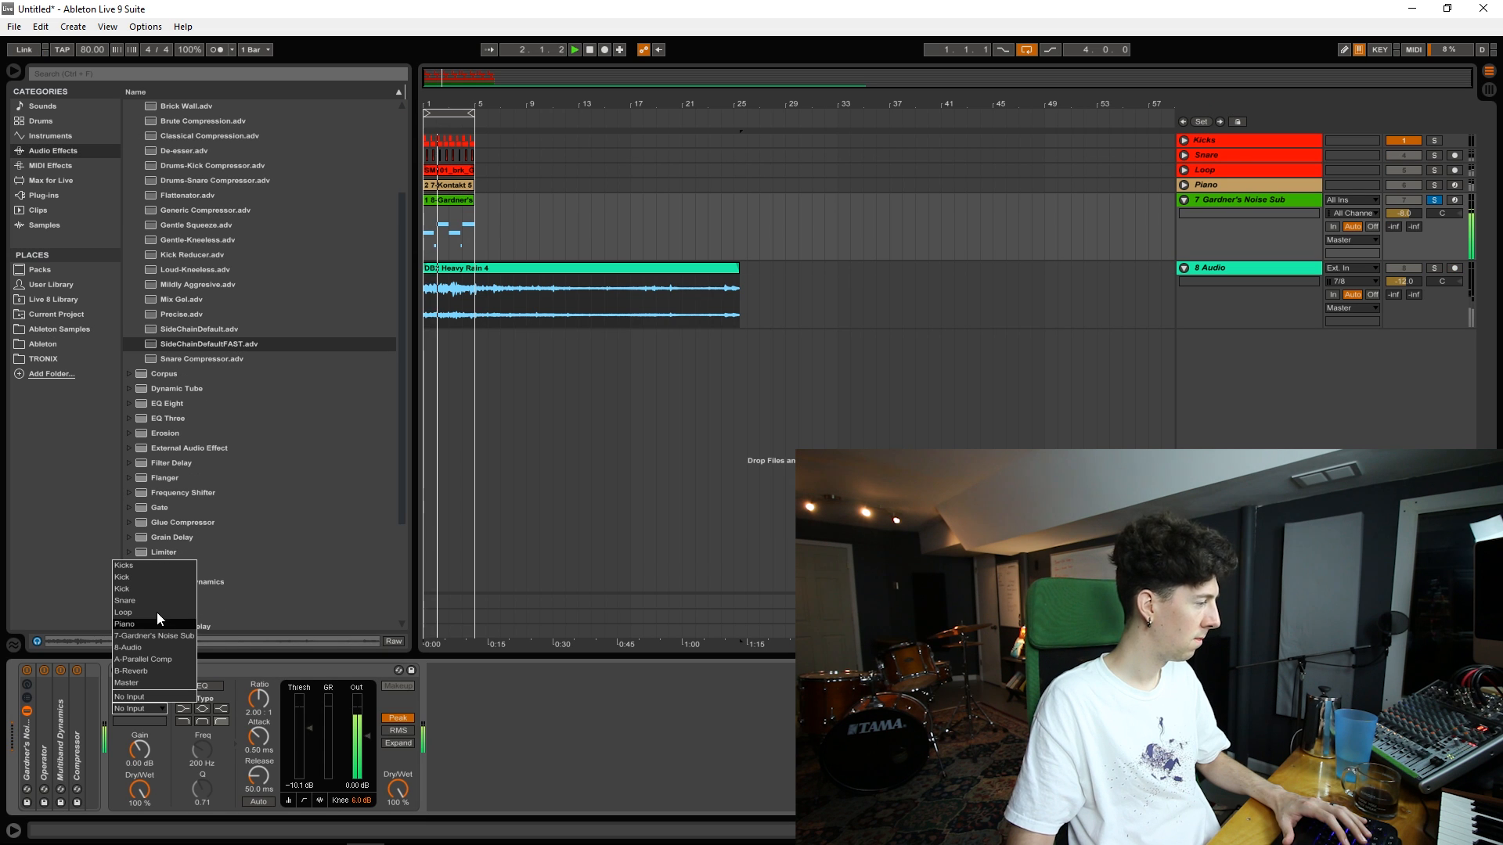
left_click(1267, 200)
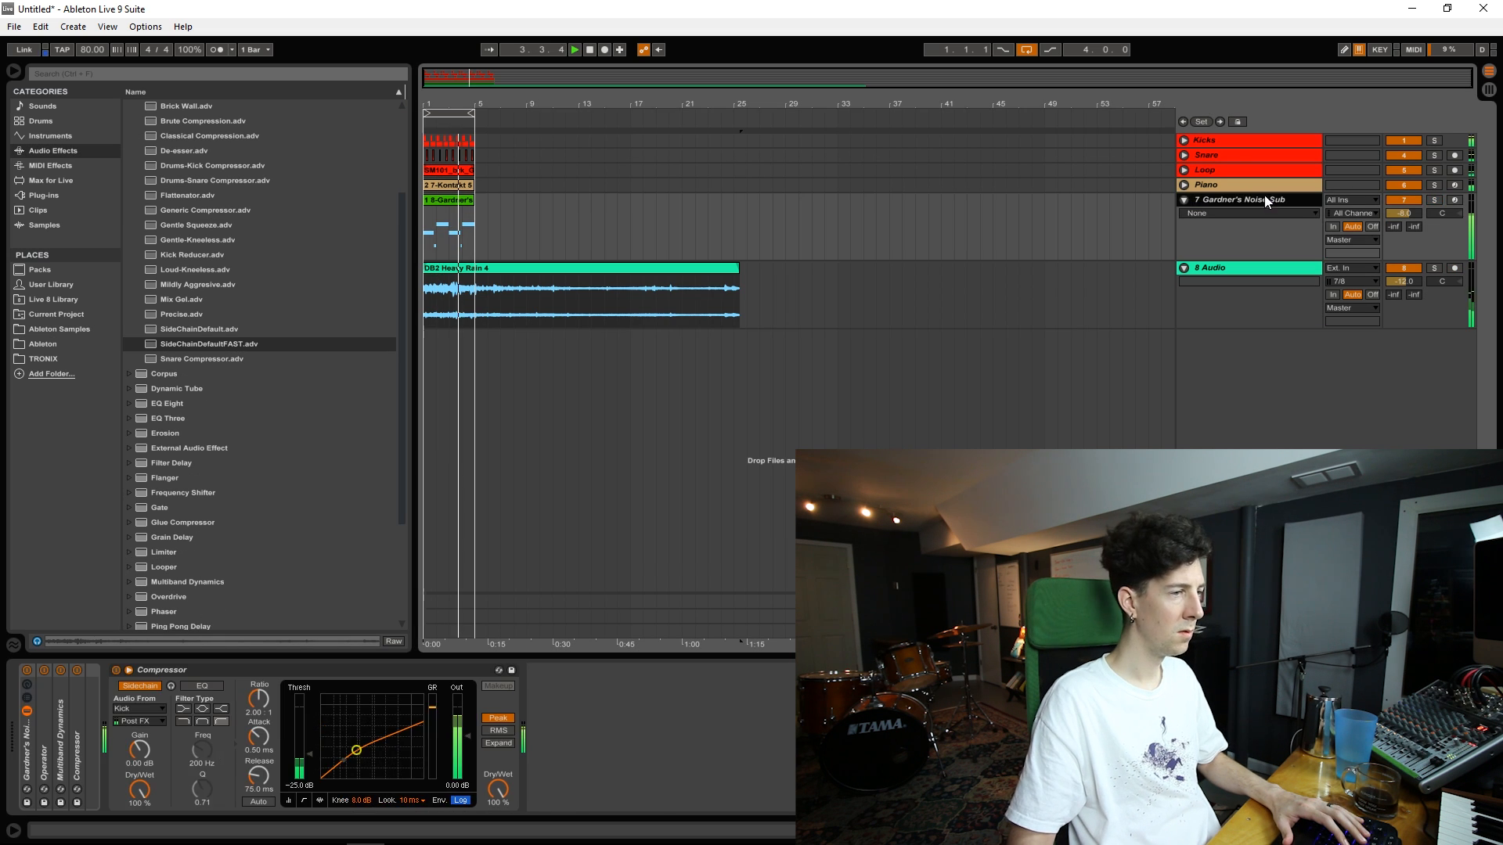
left_click(1245, 186)
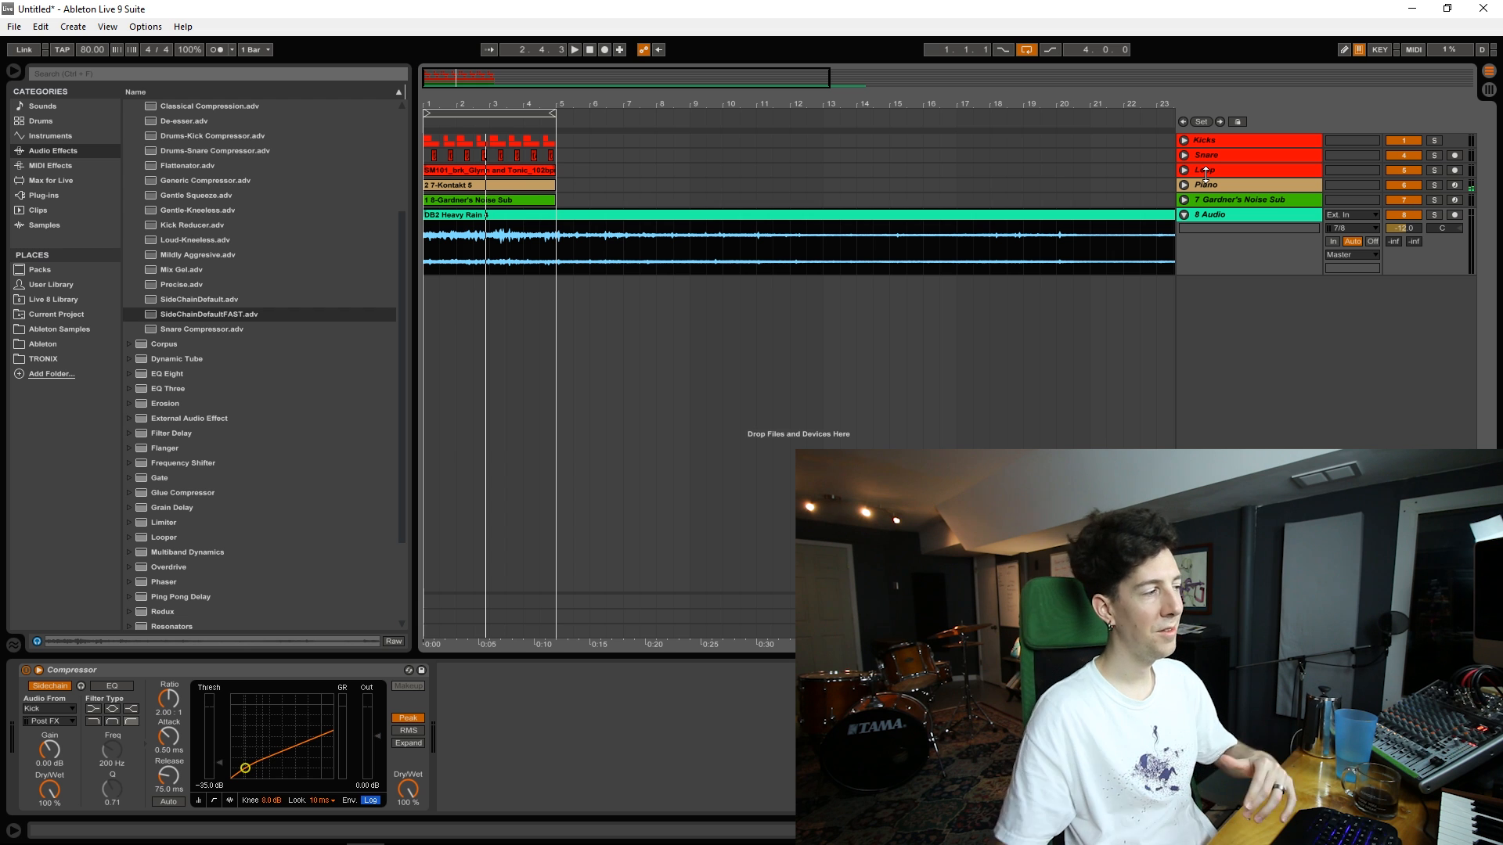
Insert another audio track and place the water drop sample 3 3-Audio-1-9.aif on it at beat 1.2, under the first snare
right_click(1242, 293)
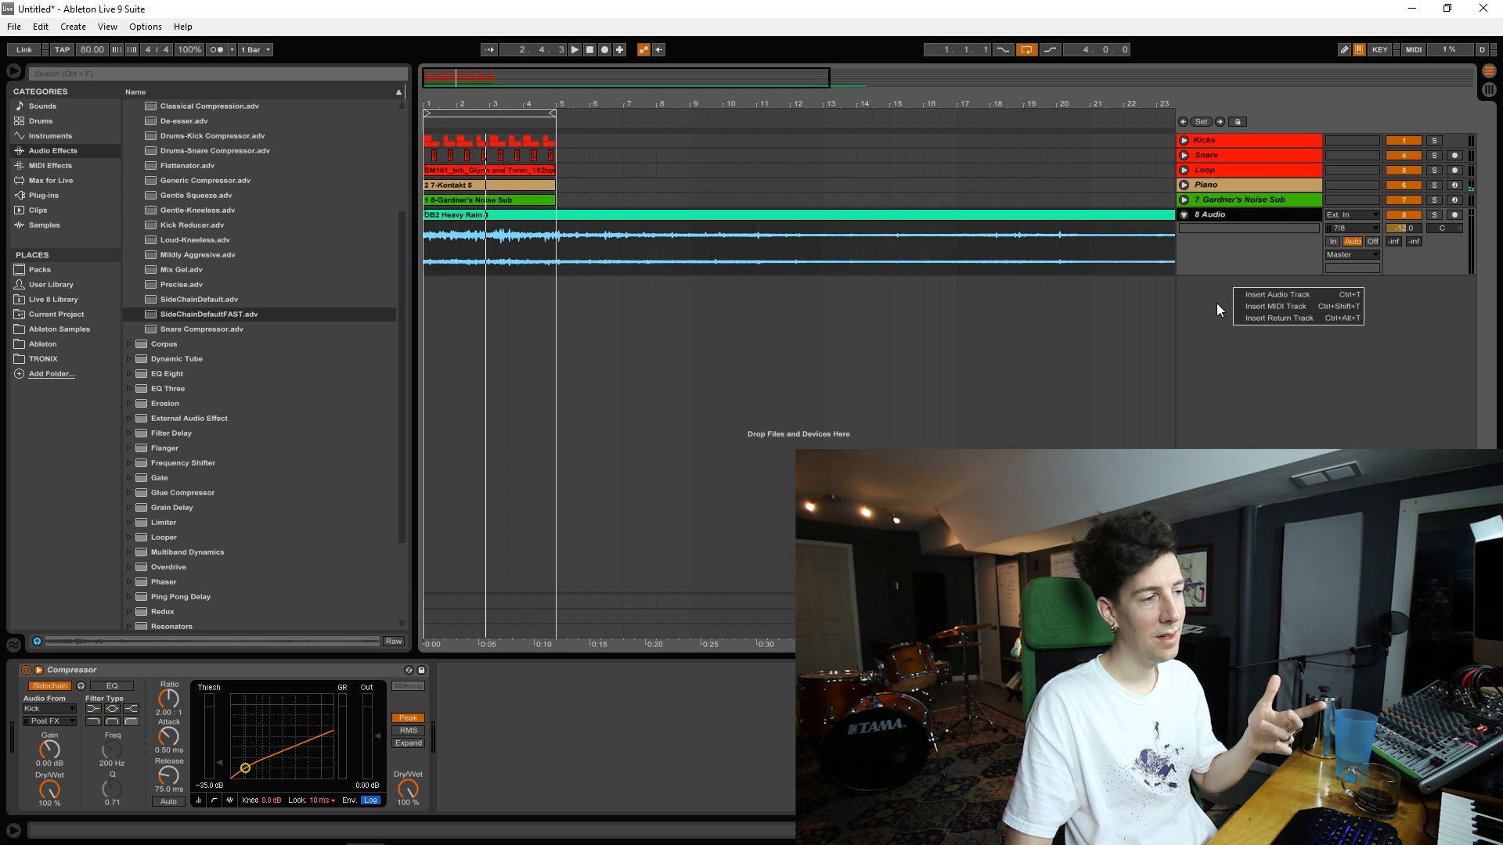
left_click(1253, 295)
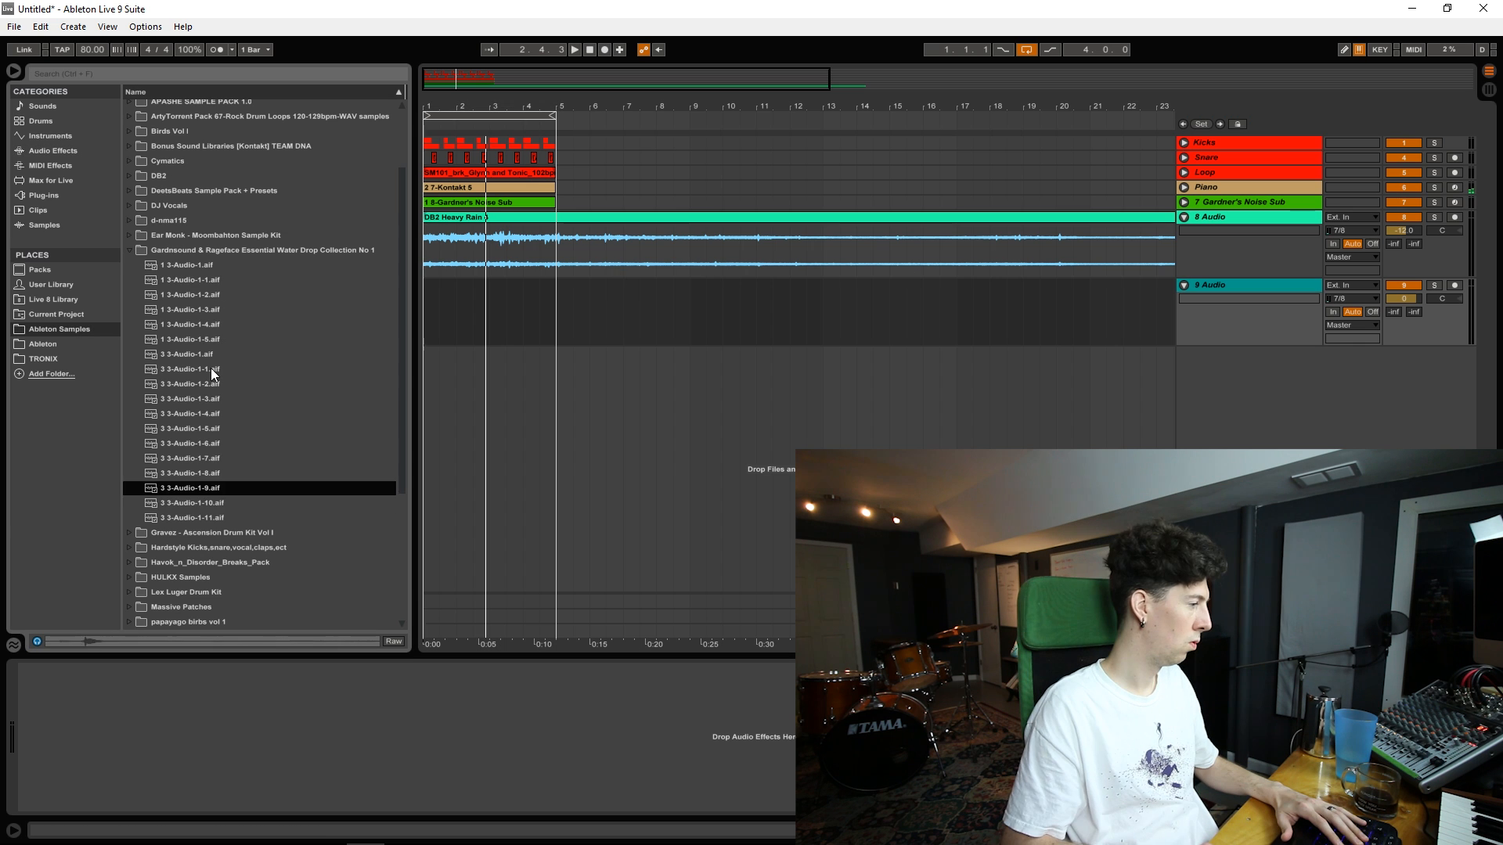
key("Down")
key("Up")
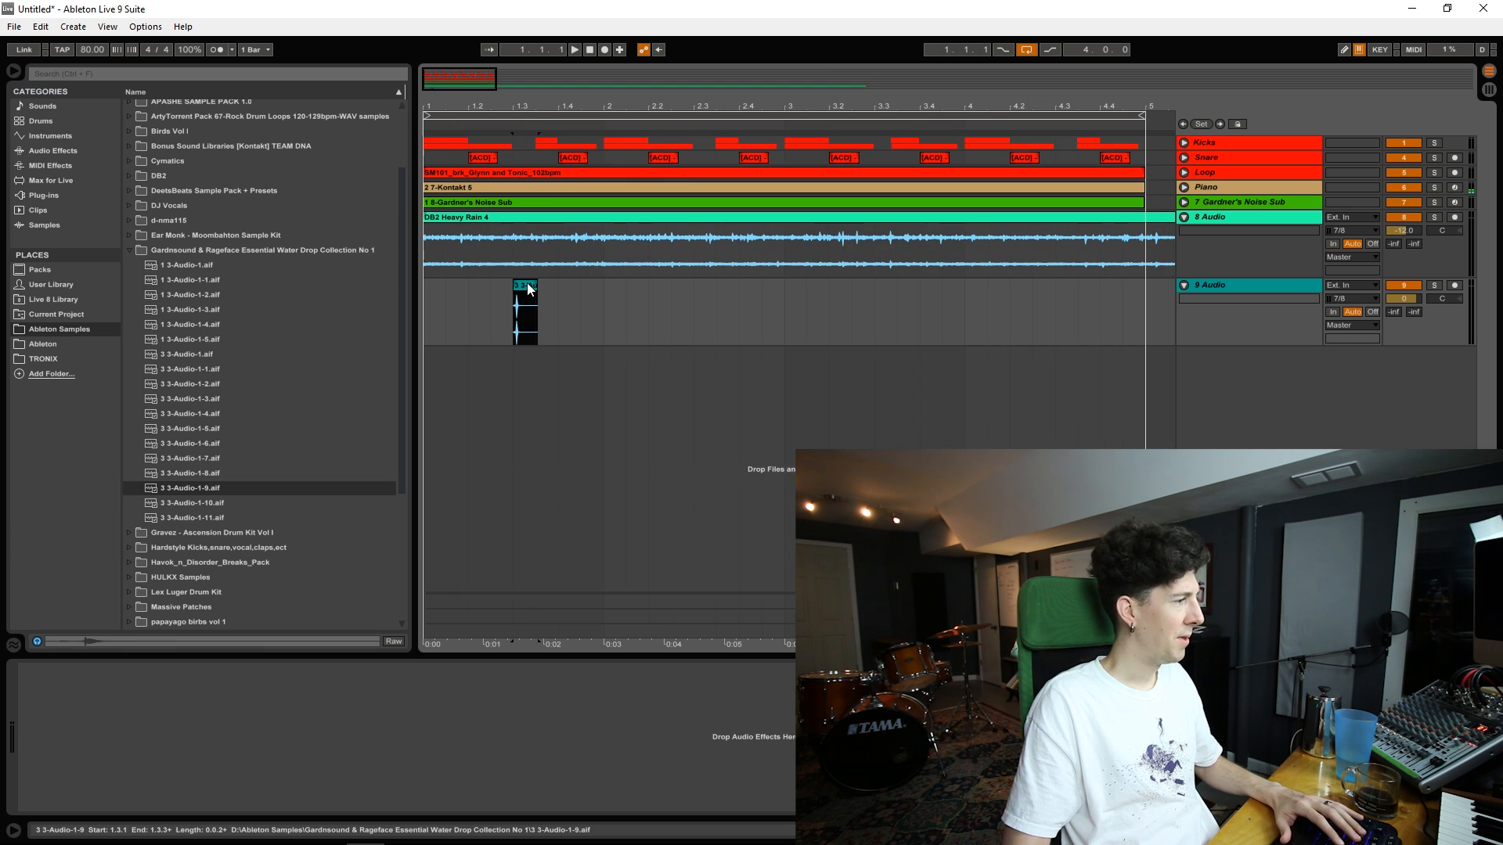
left_click_drag(527, 287, 482, 286)
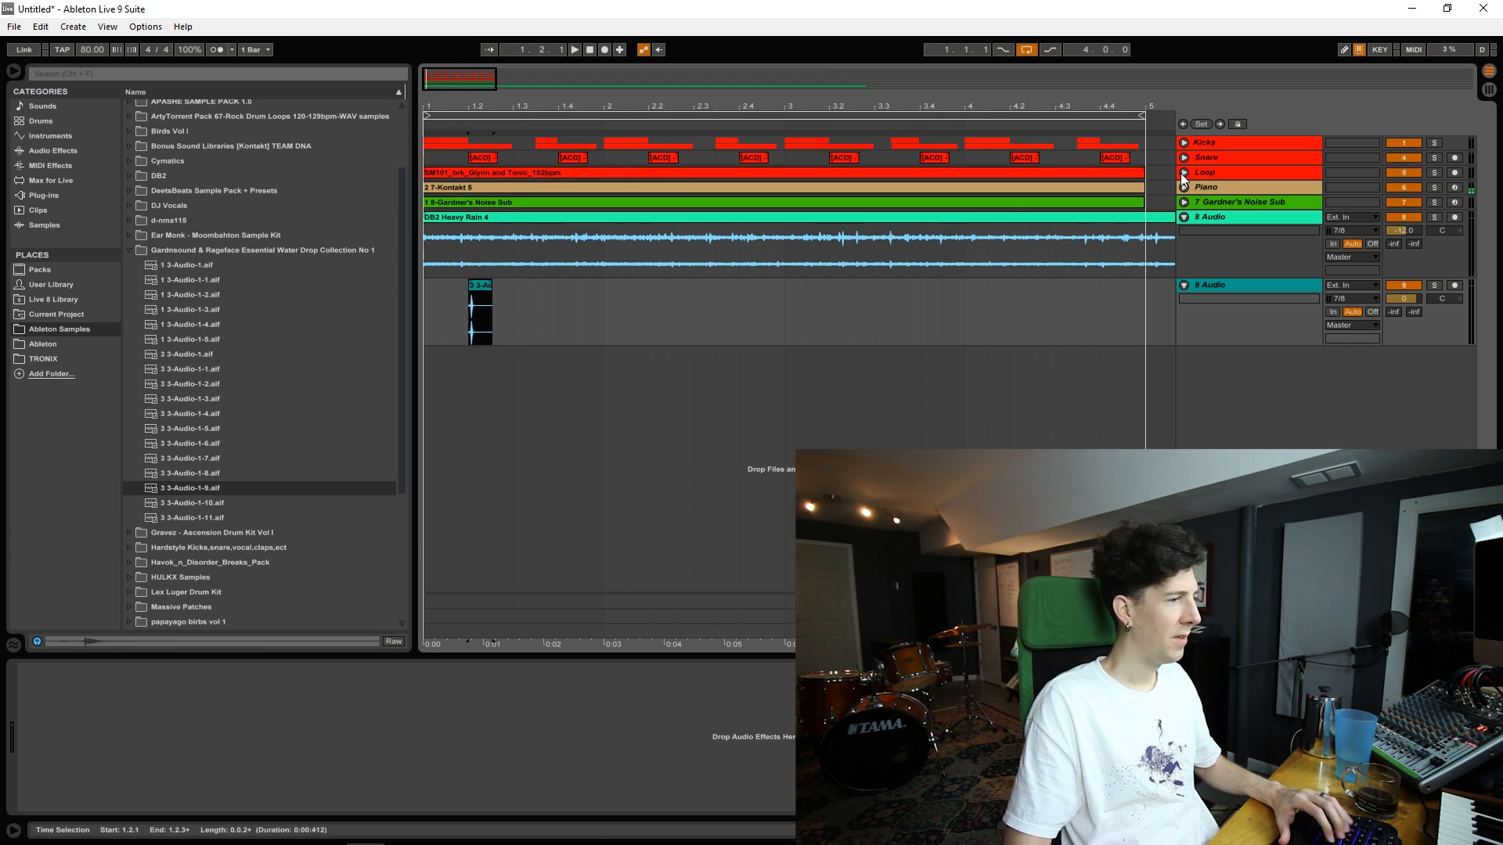
Move the new audio track directly below Snare, rename it Water Drop, and add the Six Seconds reverb preset to it
left_click_drag(1227, 286, 1227, 162)
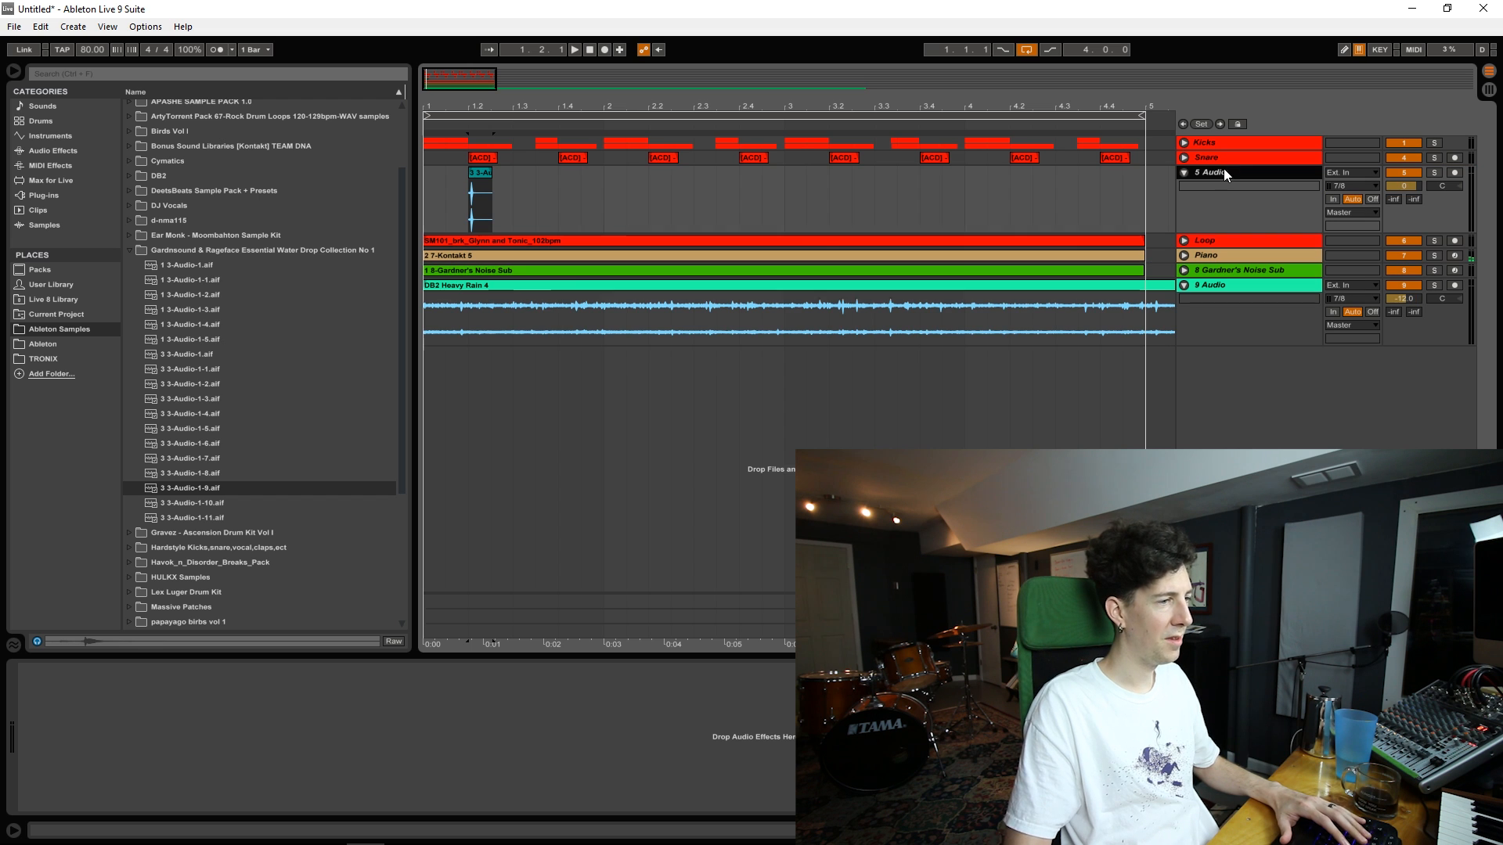
key("ctrl+r")
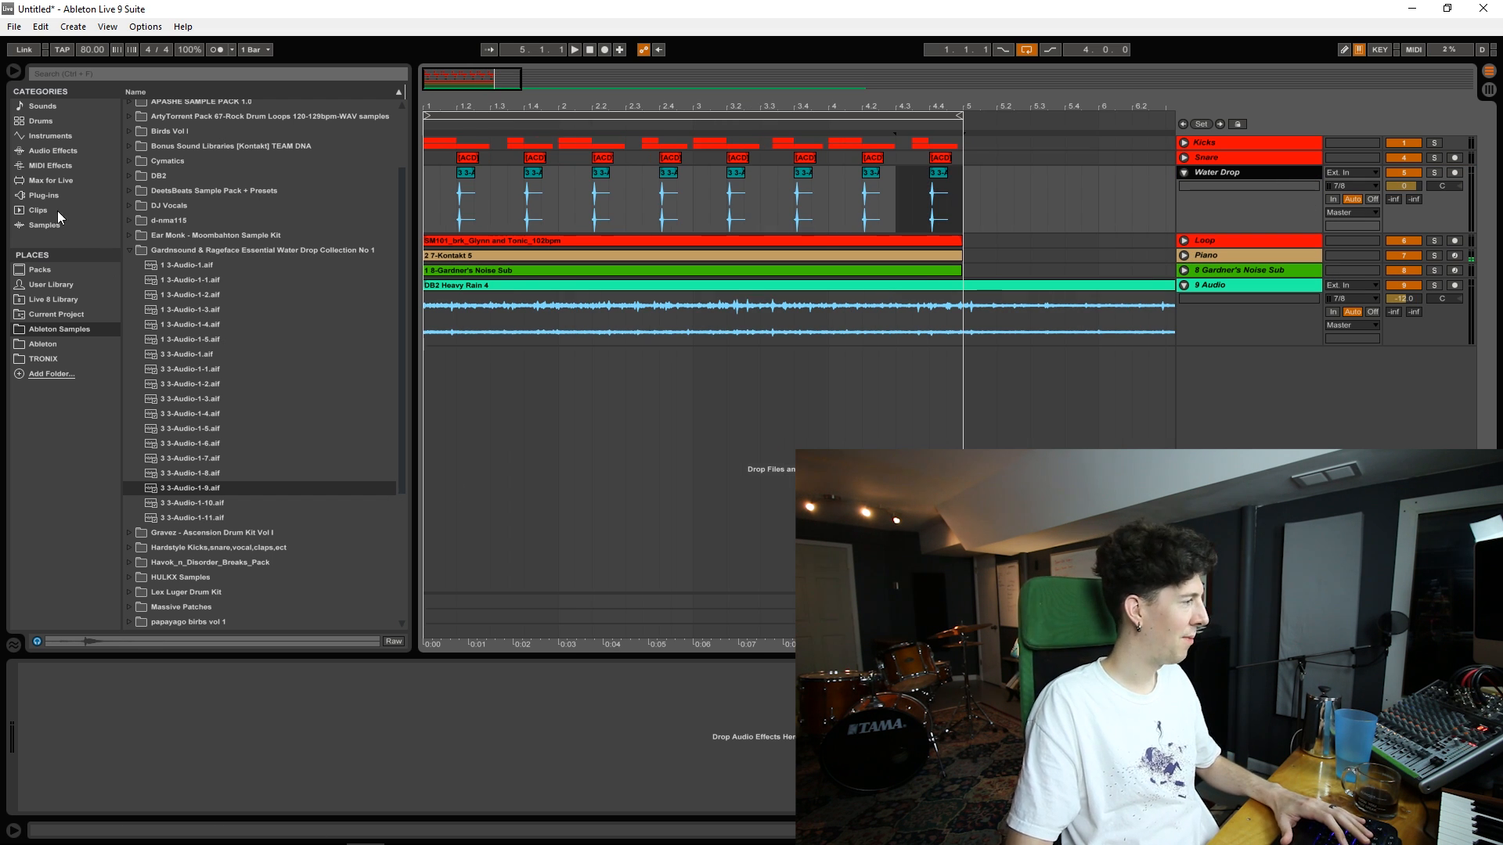
left_click(63, 151)
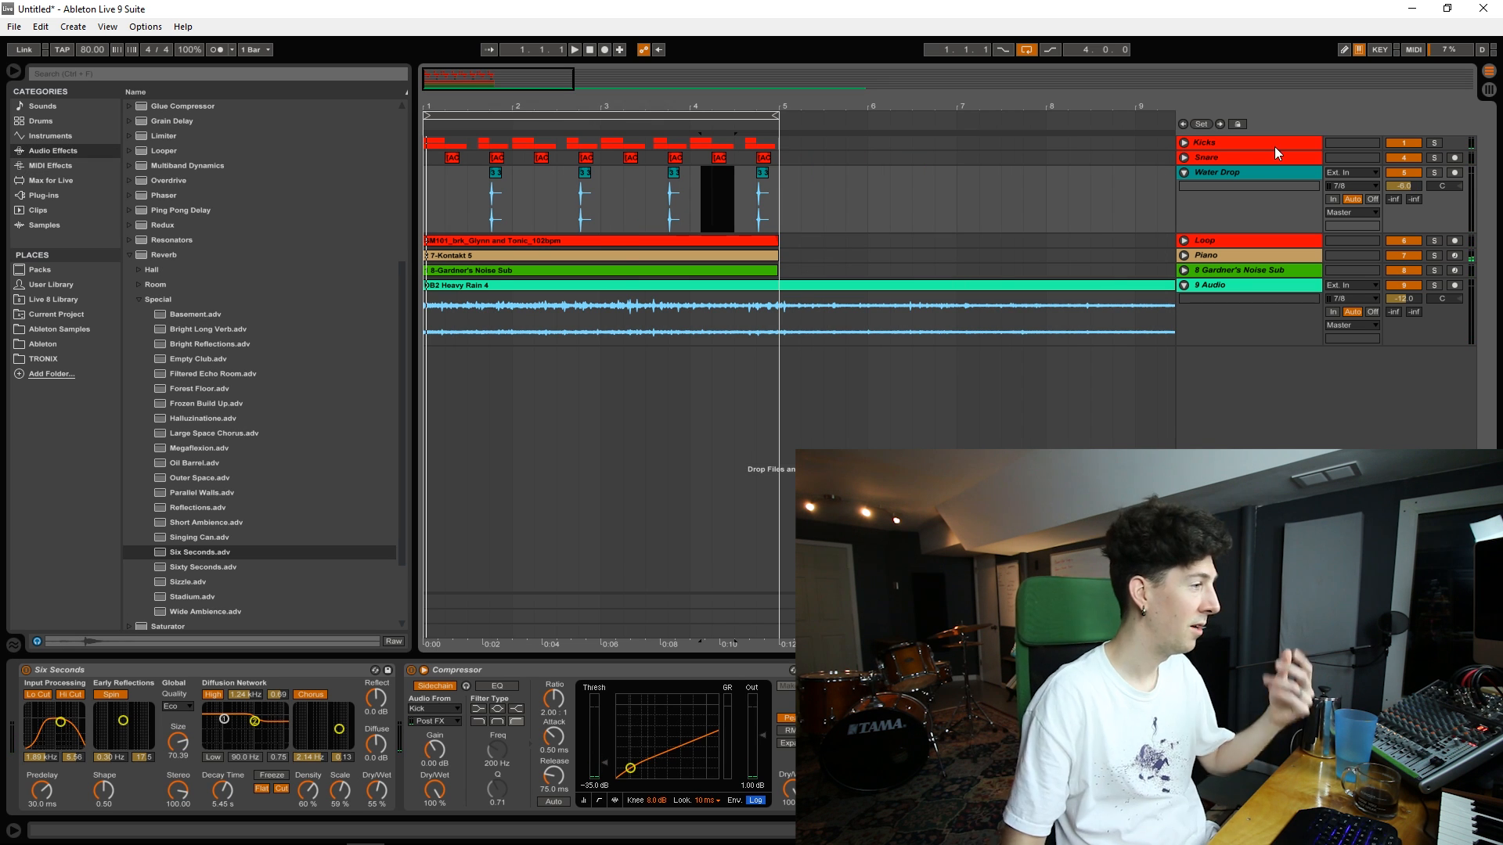
Insert another audio track, move it directly below Loop, and rename it Closed Hat
left_click_drag(562, 99, 674, 30)
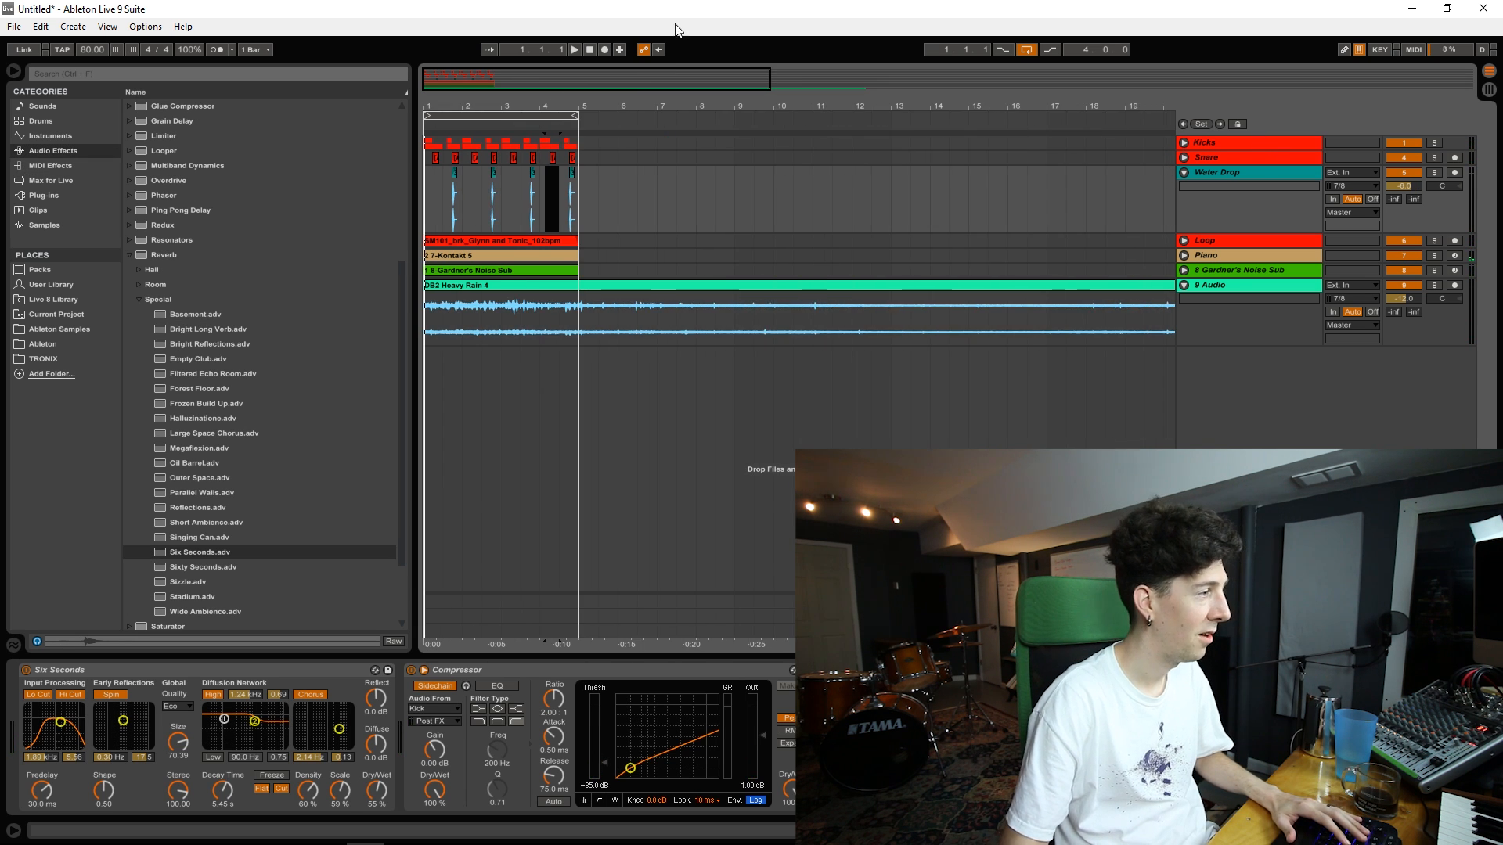
left_click(590, 53)
key("space")
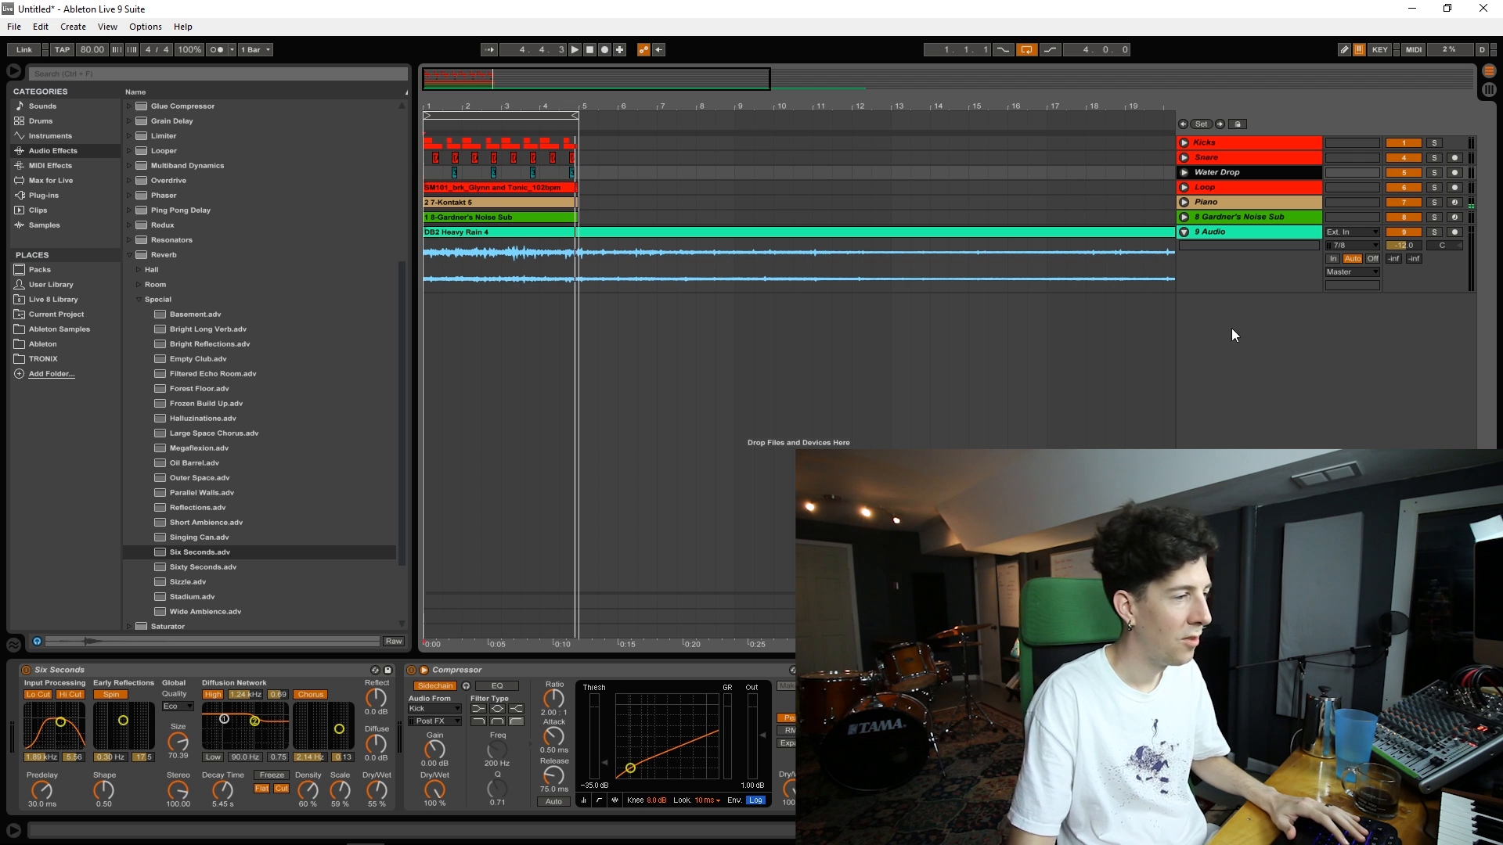
right_click(1229, 348)
left_click(1275, 357)
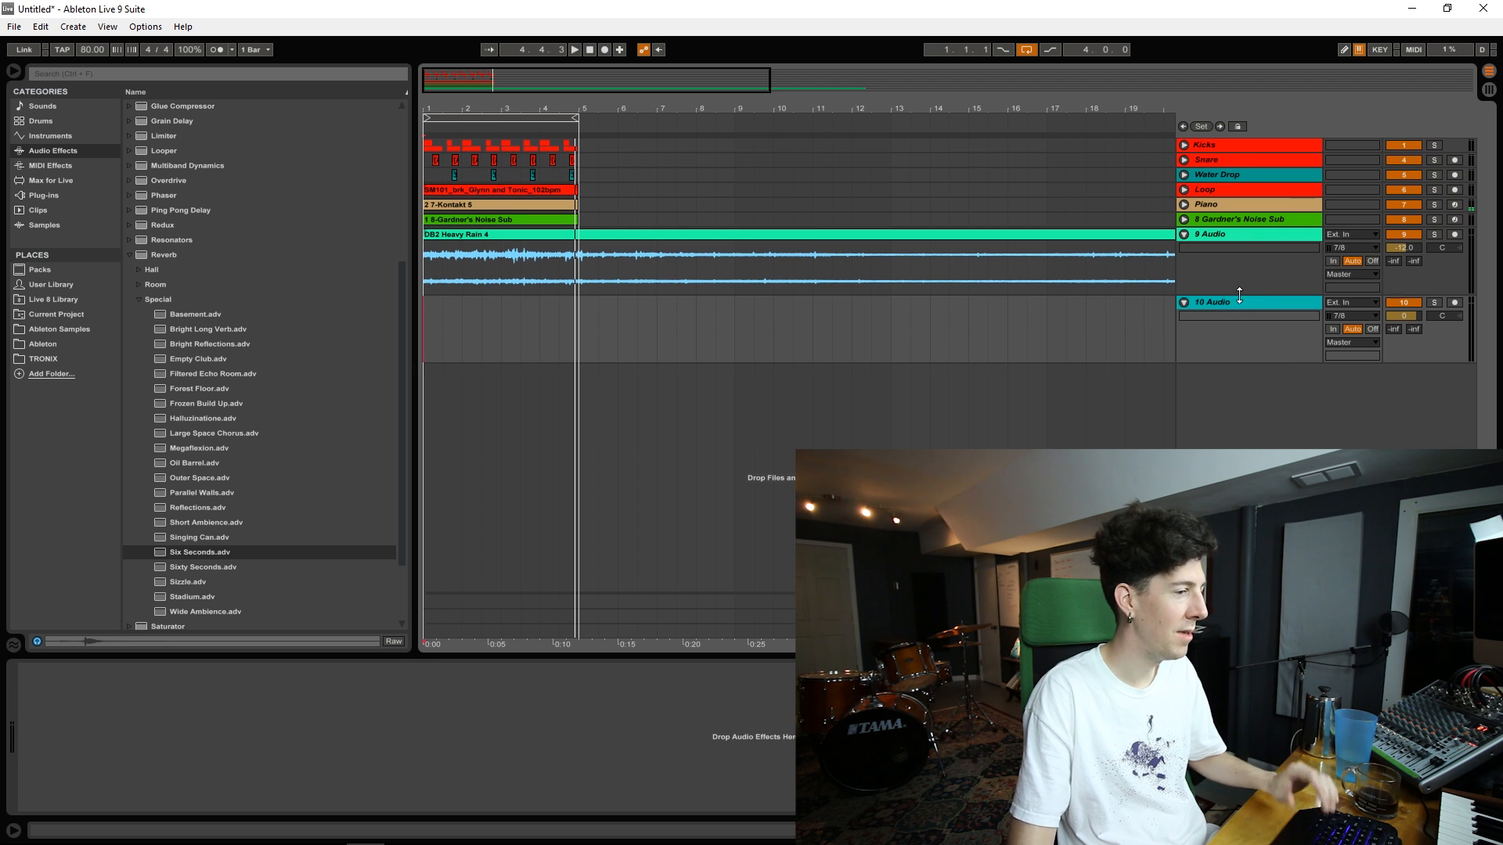
left_click_drag(1246, 245, 1245, 200)
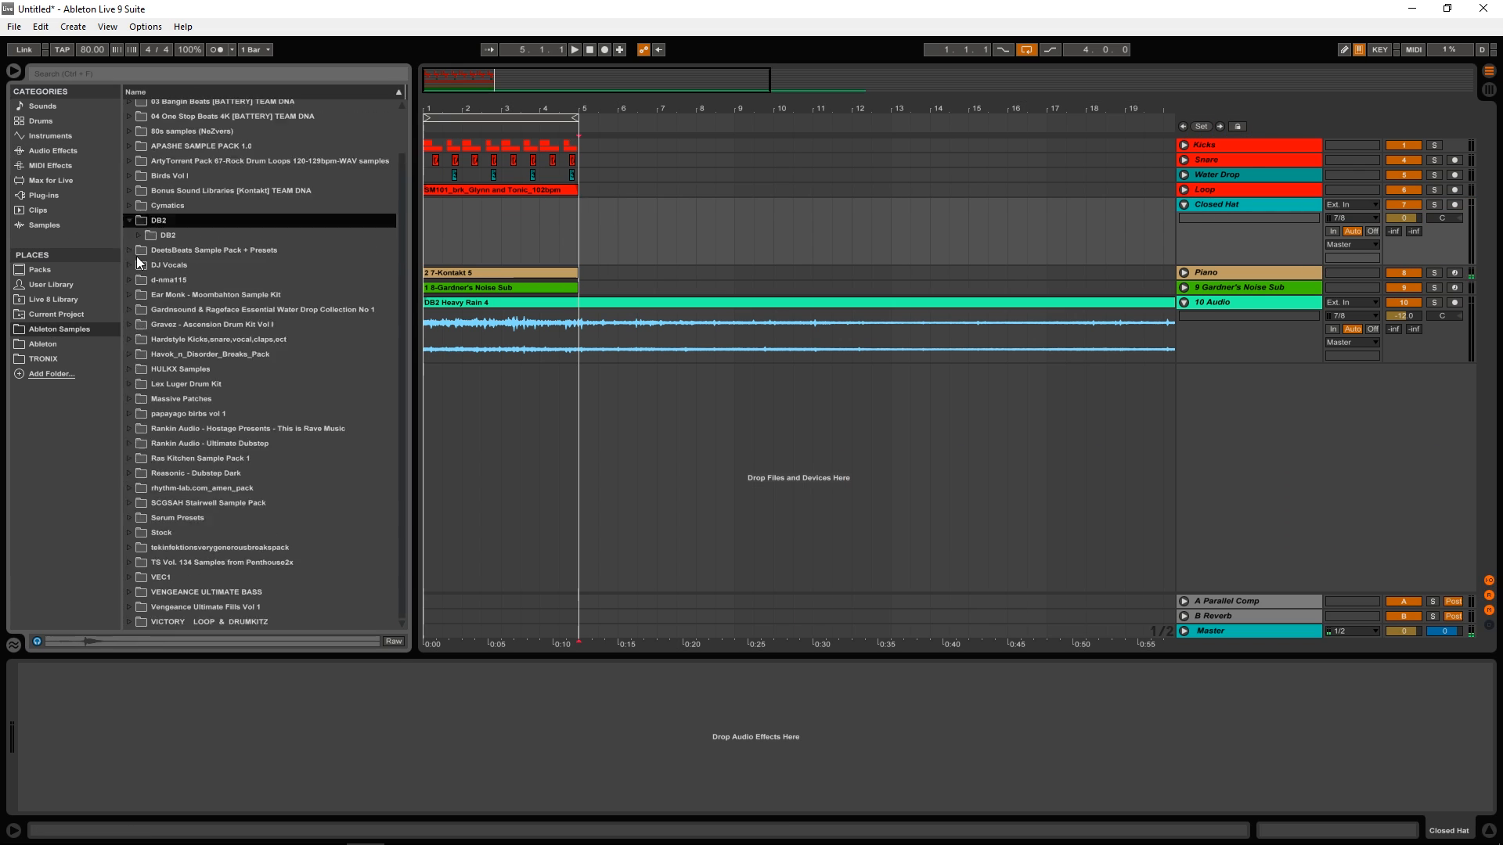
Fill bars 1 to 4 of Closed Hat with DB2 HiHat 12 hits from the DB2 folder and set the track volume to -10 dB
left_click(188, 339)
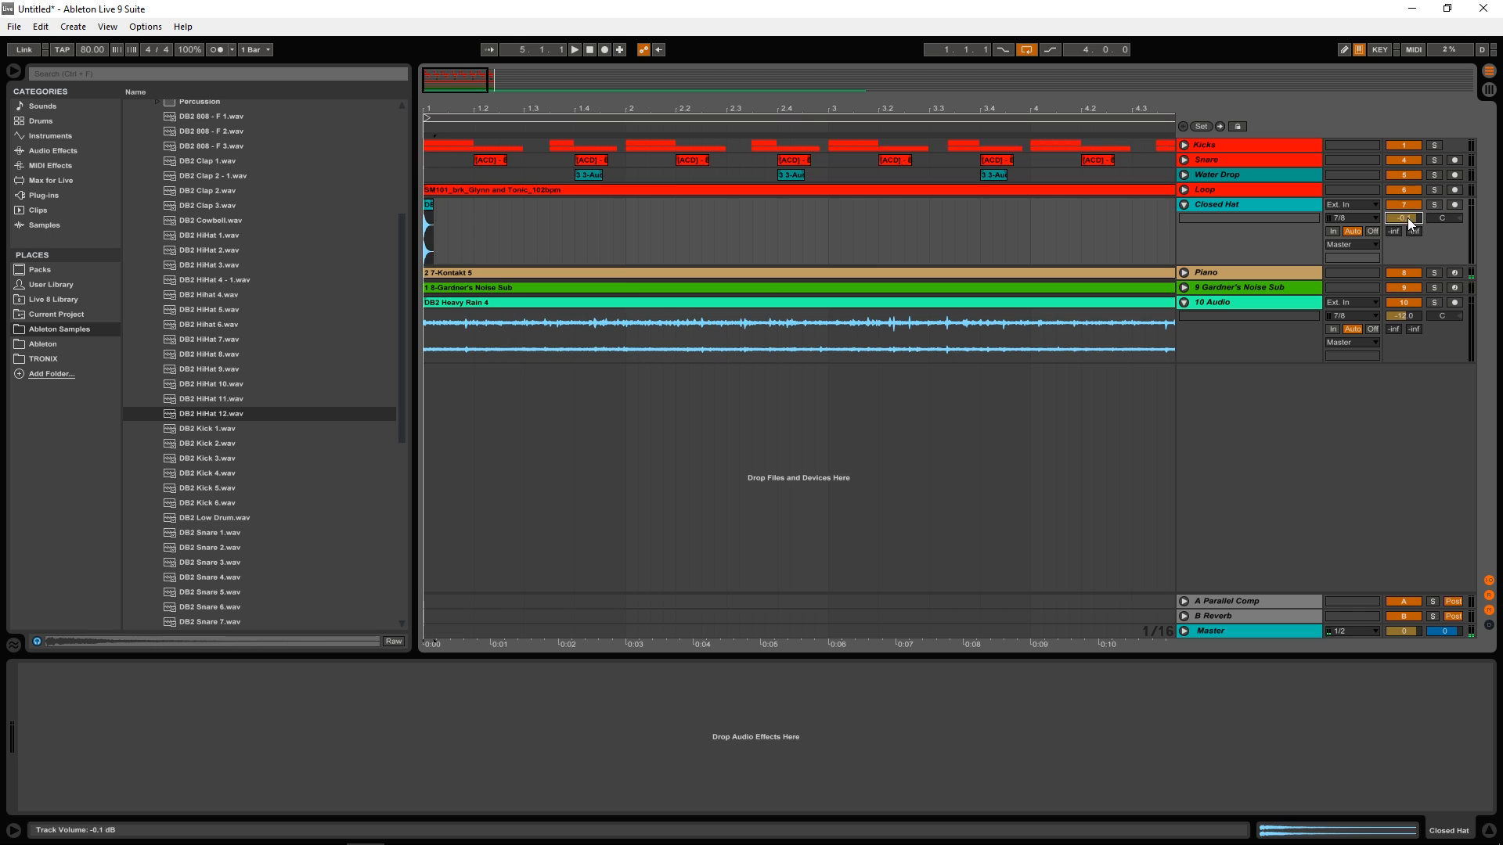
left_click_drag(210, 413, 526, 227)
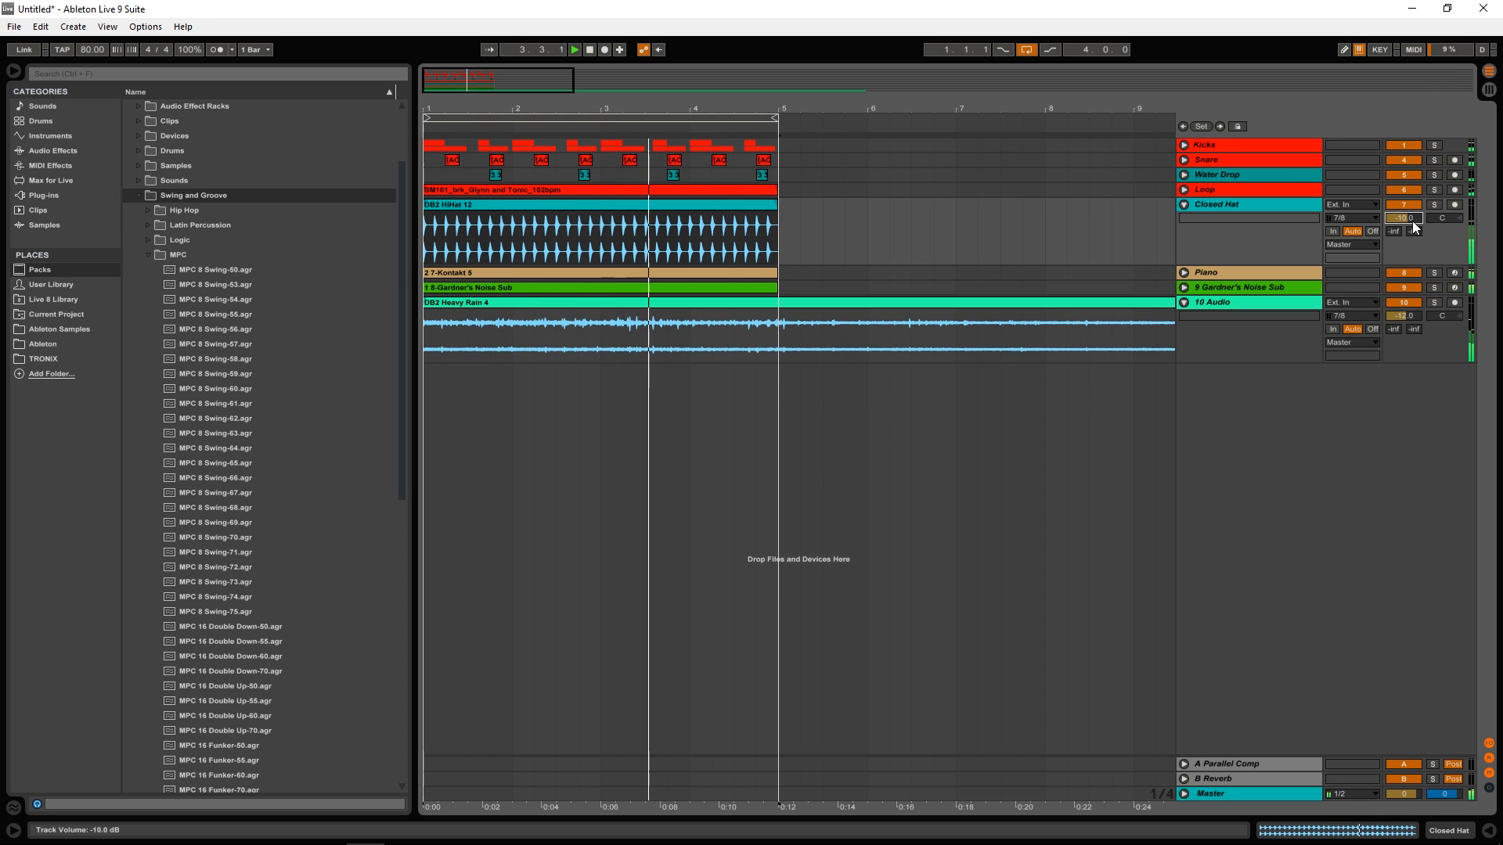
Save the set under the name 365 - 352
key("minus")
key("minus")
key("ctrl+s")
type("365")
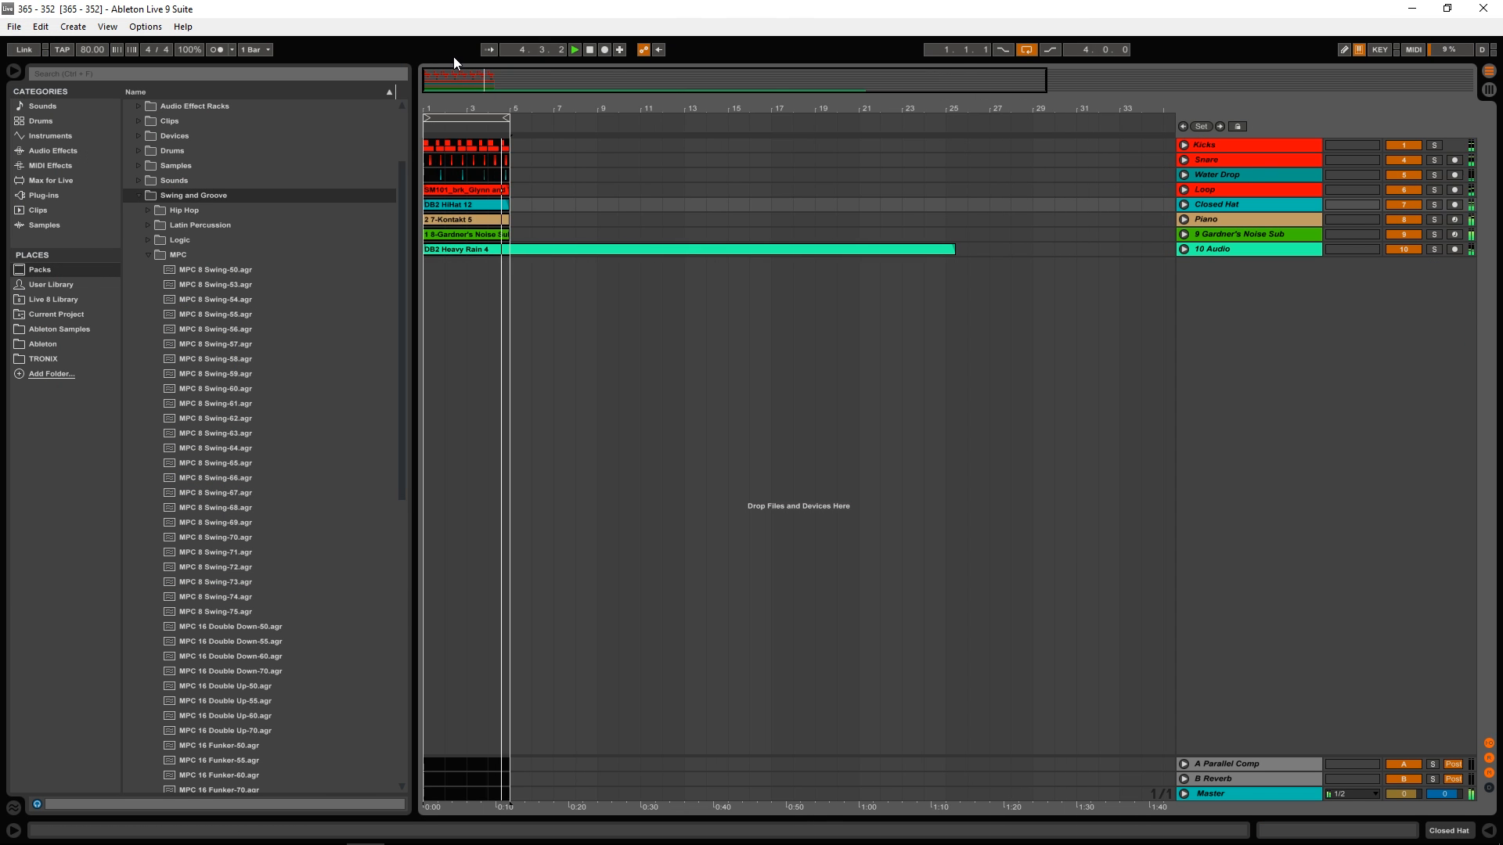
Duplicate the four-bar clips from Kicks through Noise Sub thirteen times and stagger a rain clip copy on a separate audio track near bar 25
key("minus")
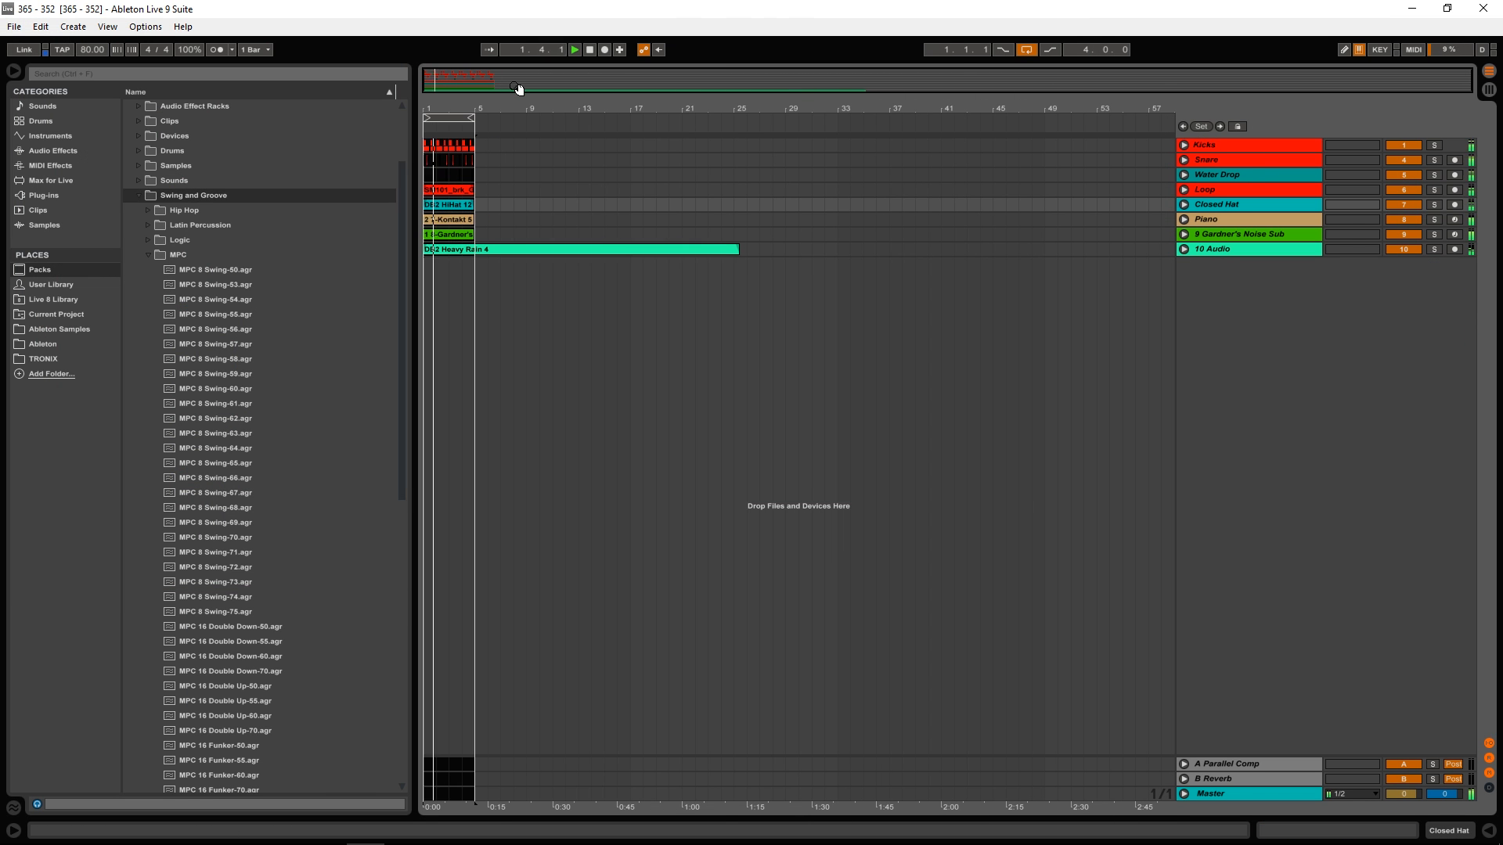
left_click_drag(517, 88, 518, 117)
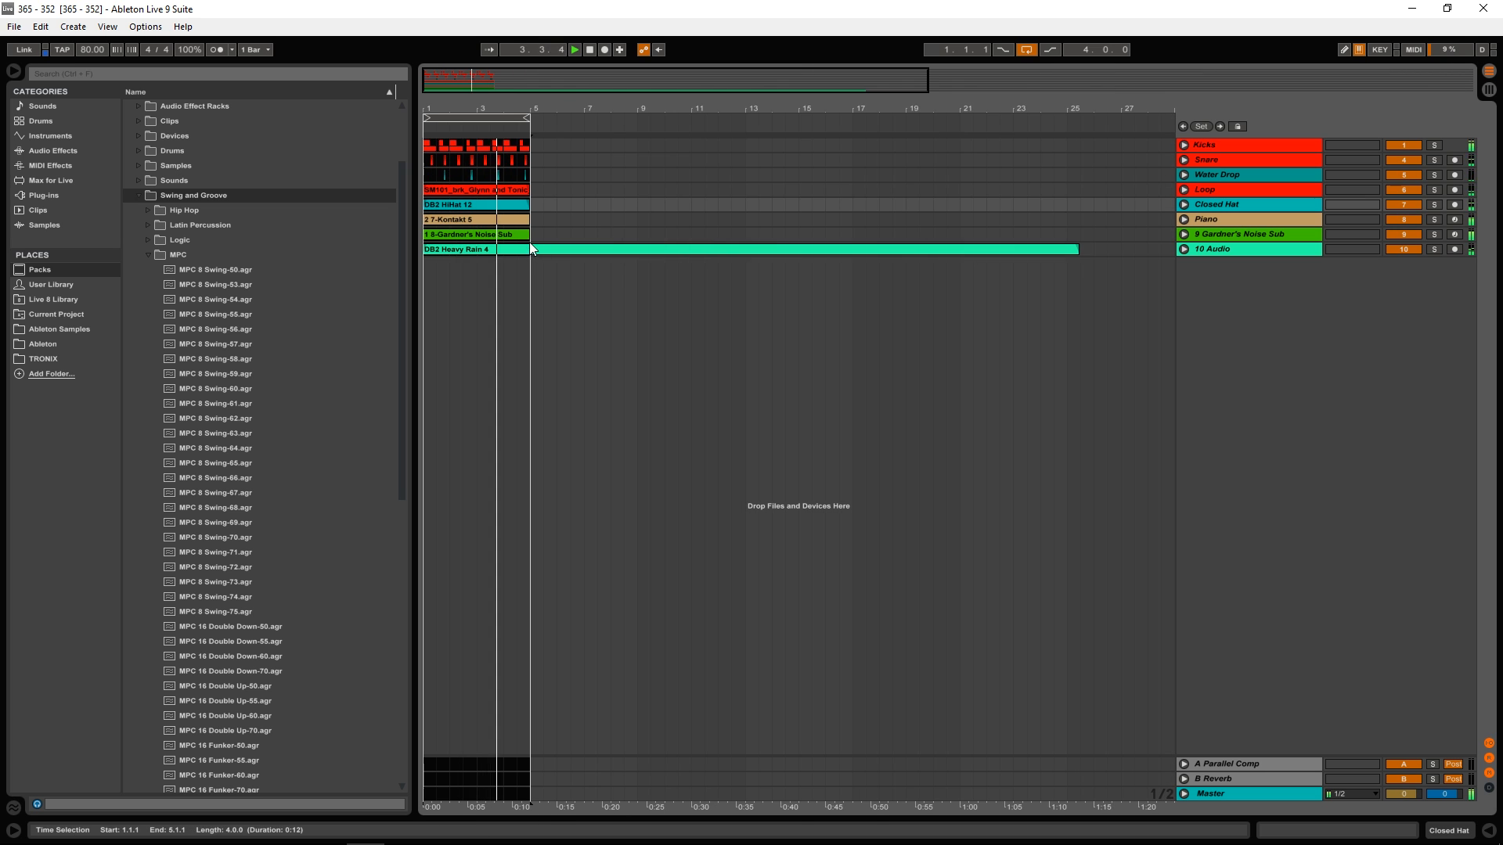
left_click_drag(528, 236, 424, 144)
key("ctrl+d")
key("ctrl+d")
key("ctrl+d")
key("ctrl+d")
key("ctrl+d")
key("ctrl+d")
key("ctrl+d")
key("ctrl+d")
key("ctrl+d")
key("ctrl+d")
key("ctrl+d")
key("ctrl+d")
key("ctrl+d")
left_click_drag(556, 251, 840, 266)
Delete the Gardner's Noise Sub and Kicks clips from bars 1 to 4
left_click_drag(469, 82, 470, 117)
left_click(460, 236)
key("Delete")
key("space")
left_click(477, 147)
key("Delete")
Unfold the Piano track and delete the Snare, Water Drop and Loop clips from bars 1 to 4
left_click(1184, 222)
left_click(540, 223)
left_click_drag(428, 161, 495, 178)
key("Delete")
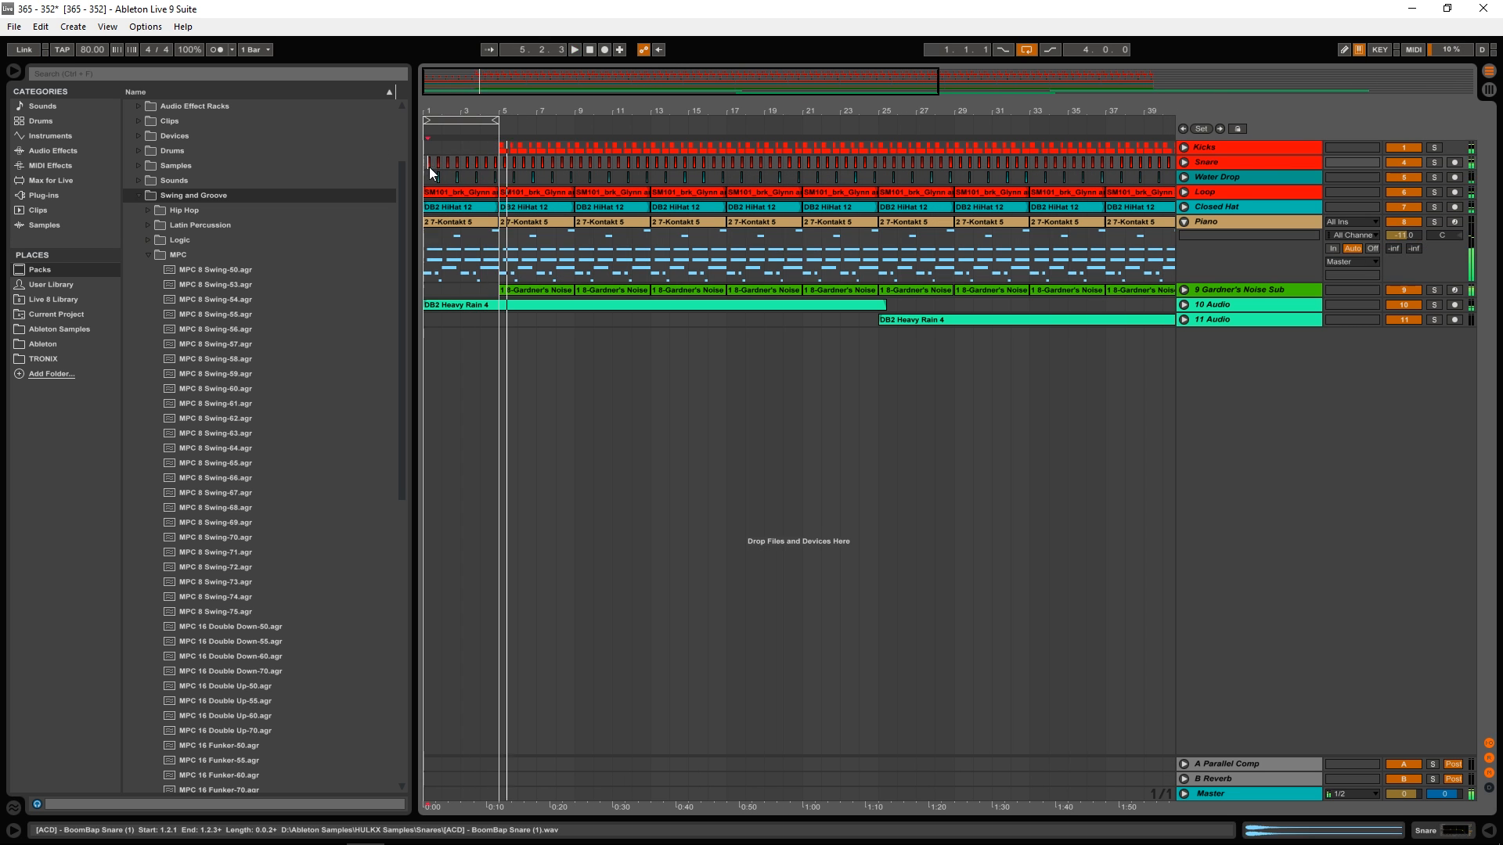
left_click(461, 192)
key("Delete")
Lower the Piano track's volume to -13 dB and delete the Closed Hat clip from bars 1 to 4
left_click(472, 227)
left_click_drag(1402, 235, 1400, 236)
left_click(460, 207)
key("Delete")
Clear the Kicks, Snare and Water Drop clips from bars 5 to 8 and the Noise Sub clips up to bar 17
left_click_drag(875, 92, 875, 81)
left_click_drag(523, 147, 474, 177)
key("Delete")
left_click(528, 289)
key("Delete")
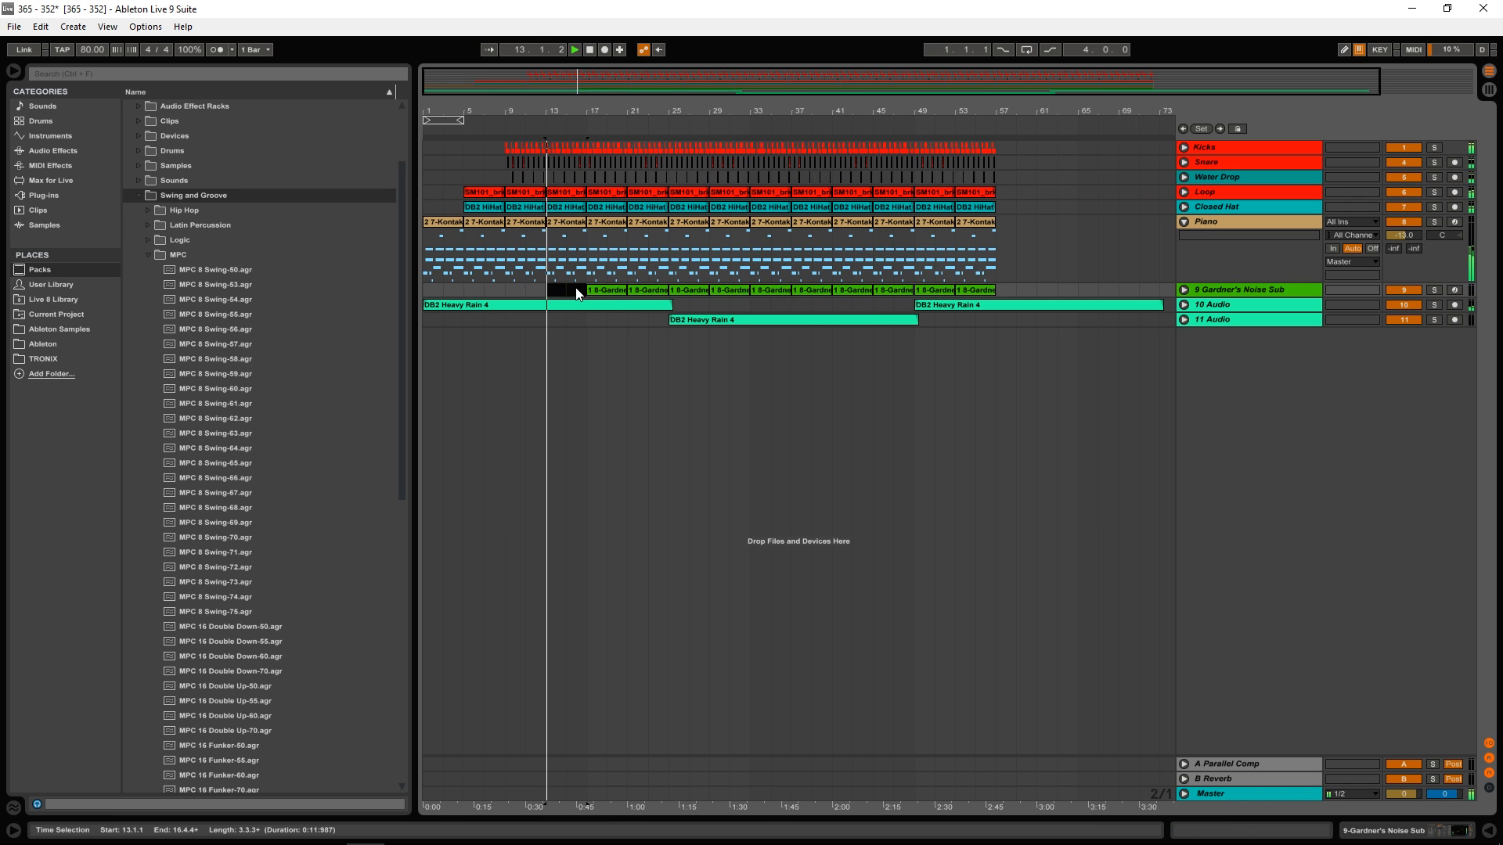
left_click(567, 289)
key("Delete")
Clear the drum, piano and sub clips after bar 24 and duplicate the 24-bar section twice
left_click(1184, 289)
left_click_drag(945, 149, 425, 148)
key("Delete")
key("ctrl+d")
key("ctrl+d")
Extend the Piano, Water Drop, Loop and Closed Hat clips past bar 73 with two more four-bar copies
left_click(1092, 315)
left_click(740, 222)
key("ctrl+d")
key("ctrl+d")
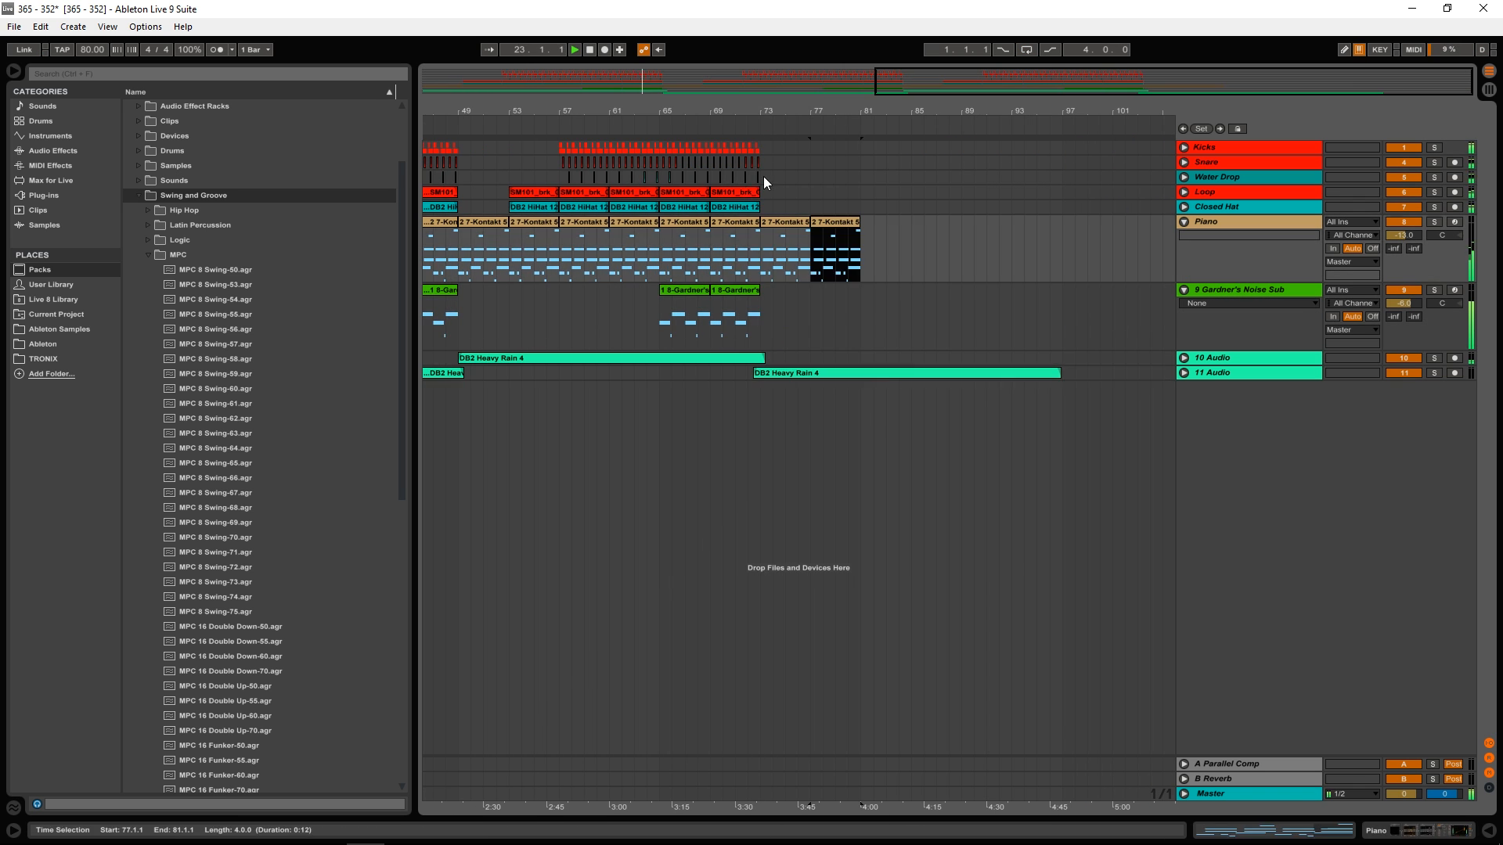
left_click_drag(744, 191, 744, 208)
key("ctrl+d")
key("ctrl+d")
Unfold both rain tracks and split the second, third and fourth rain clips near their ends
left_click(1184, 358)
left_click(1183, 426)
left_click(1057, 425)
key("minus")
key("minus")
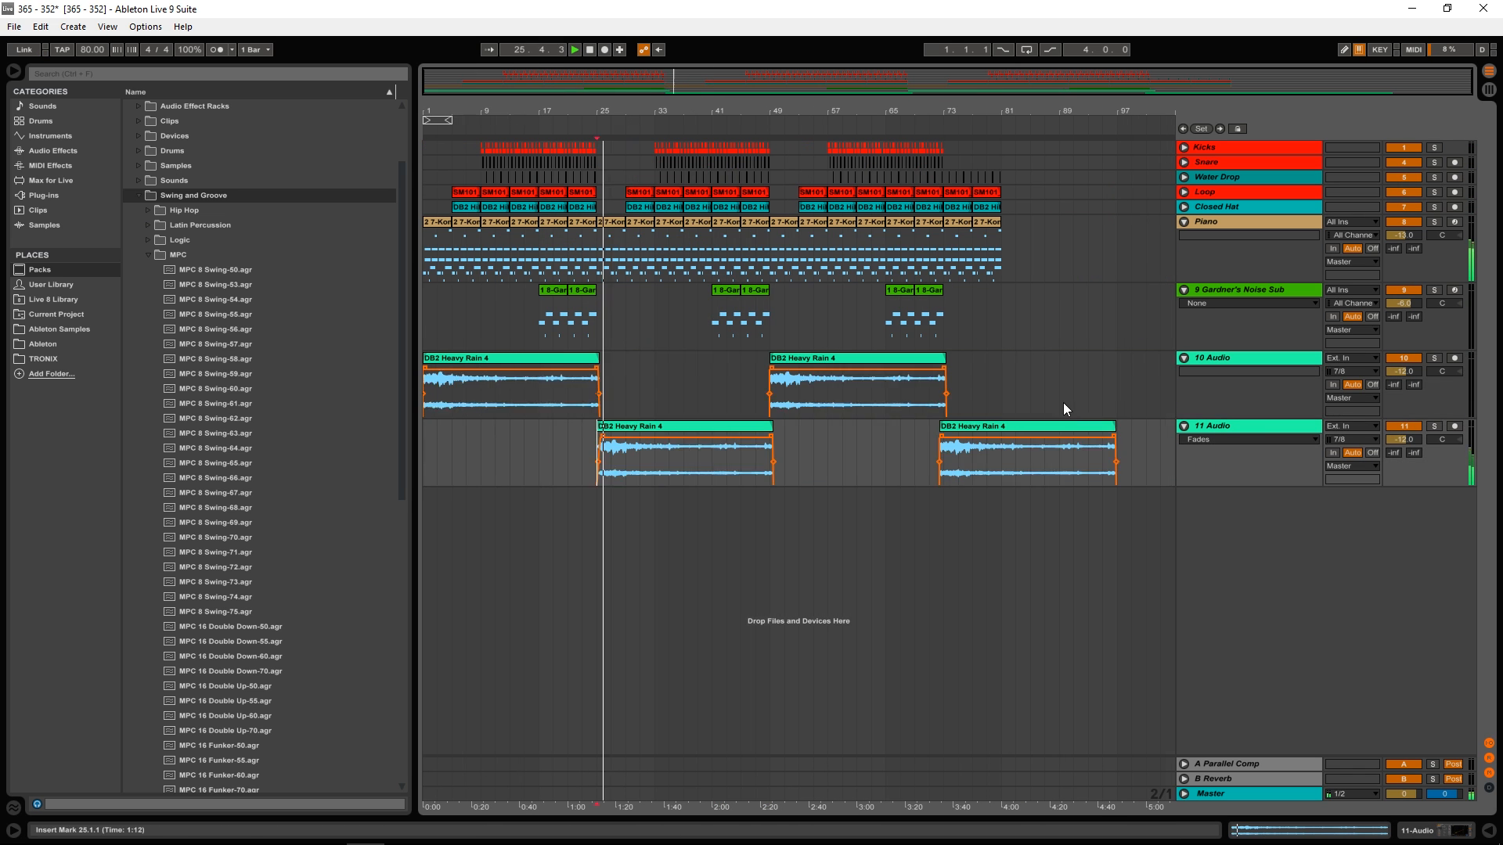
left_click(755, 465)
key("ctrl+e")
left_click(929, 395)
key("ctrl+e")
left_click(1102, 462)
key("ctrl+e")
left_click(842, 458)
Rename both rain audio tracks Rain and group them under the name Ambiance
left_click(1217, 360)
key("ctrl+r")
type("Rain")
key("Tab")
type("Rain")
key("ctrl+g")
key("ctrl+r")
type("Ambiance")
key("Return")
left_click(1181, 405)
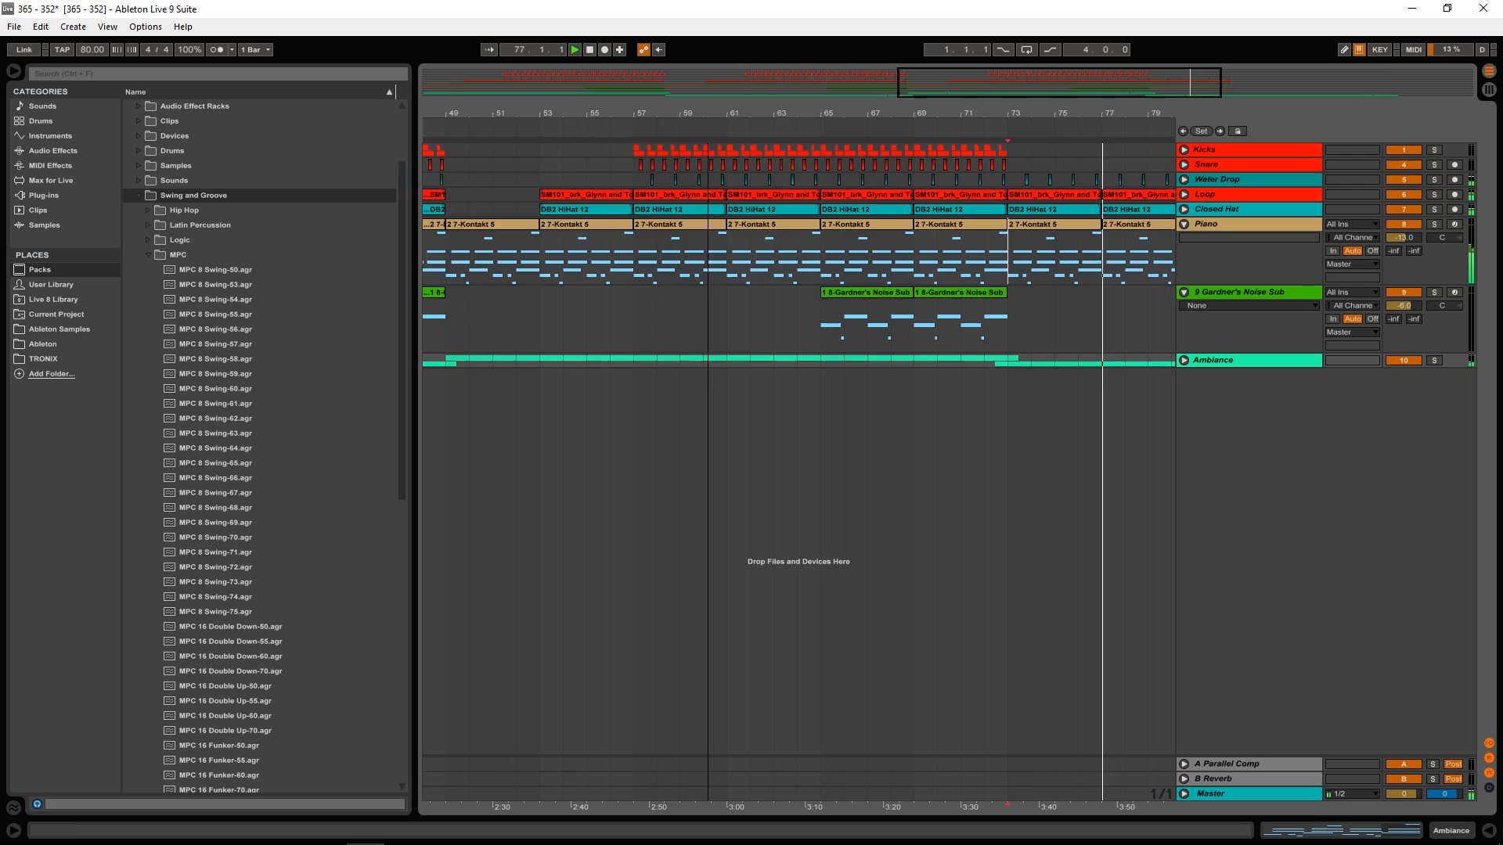
Shorten the last rain clip to end at bar 85 with a fade-out, and delete the leftover rain clip after it
left_click(1180, 404)
left_click(1194, 430)
left_click_drag(641, 461, 725, 460)
left_click_drag(1087, 430, 770, 430)
left_click_drag(767, 440, 717, 440)
left_click(1127, 431)
key("Delete")
key("space")
Show the Piano track's effect chain and restart playback to check it
key("minus")
key("minus")
double_click(1206, 223)
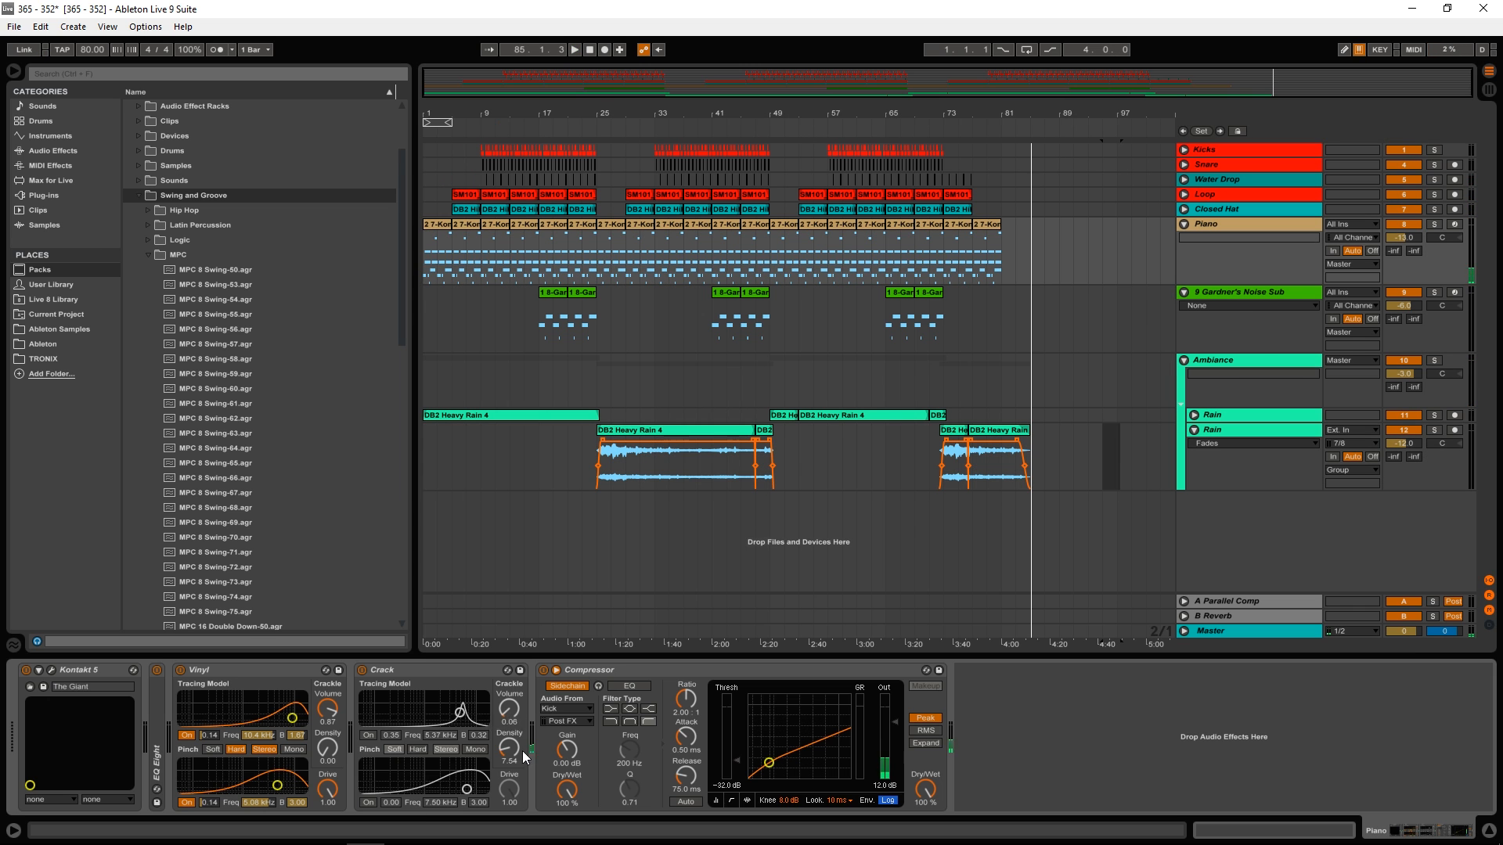
left_click(590, 50)
key("space")
Fold the Ambiance, Gardner's Noise Sub and Piano tracks and move the four-bar loop to bar 69
left_click(1184, 360)
left_click(1184, 292)
left_click(1184, 224)
left_click_drag(438, 122, 930, 122)
In Session View, send the Snare to both Parallel Comp and Reverb, and send the Kicks to Parallel Comp
key("Tab")
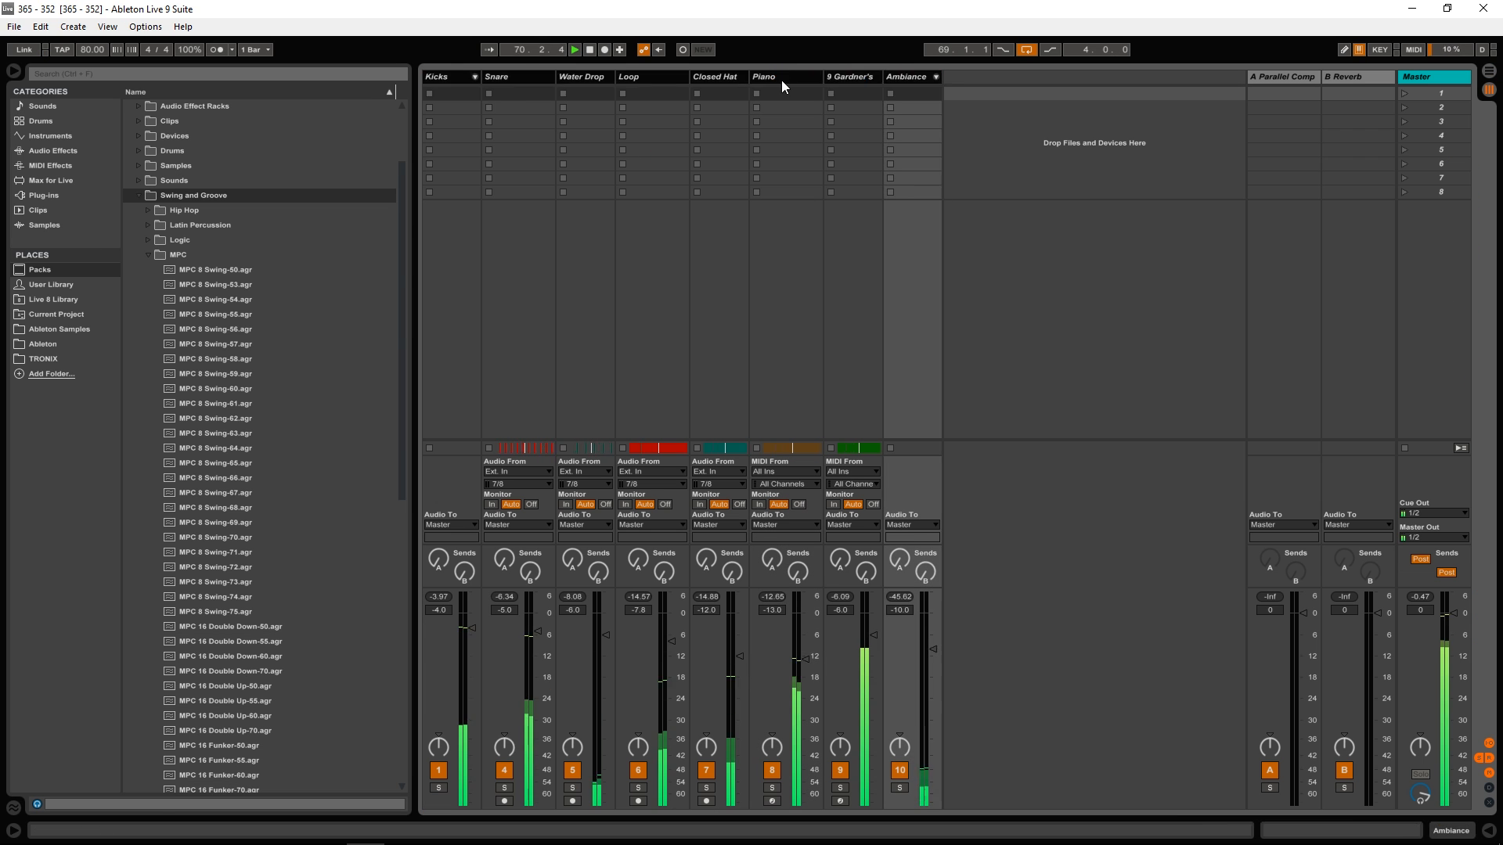
left_click_drag(529, 572, 530, 557)
left_click_drag(504, 559, 504, 537)
left_click_drag(438, 559, 438, 540)
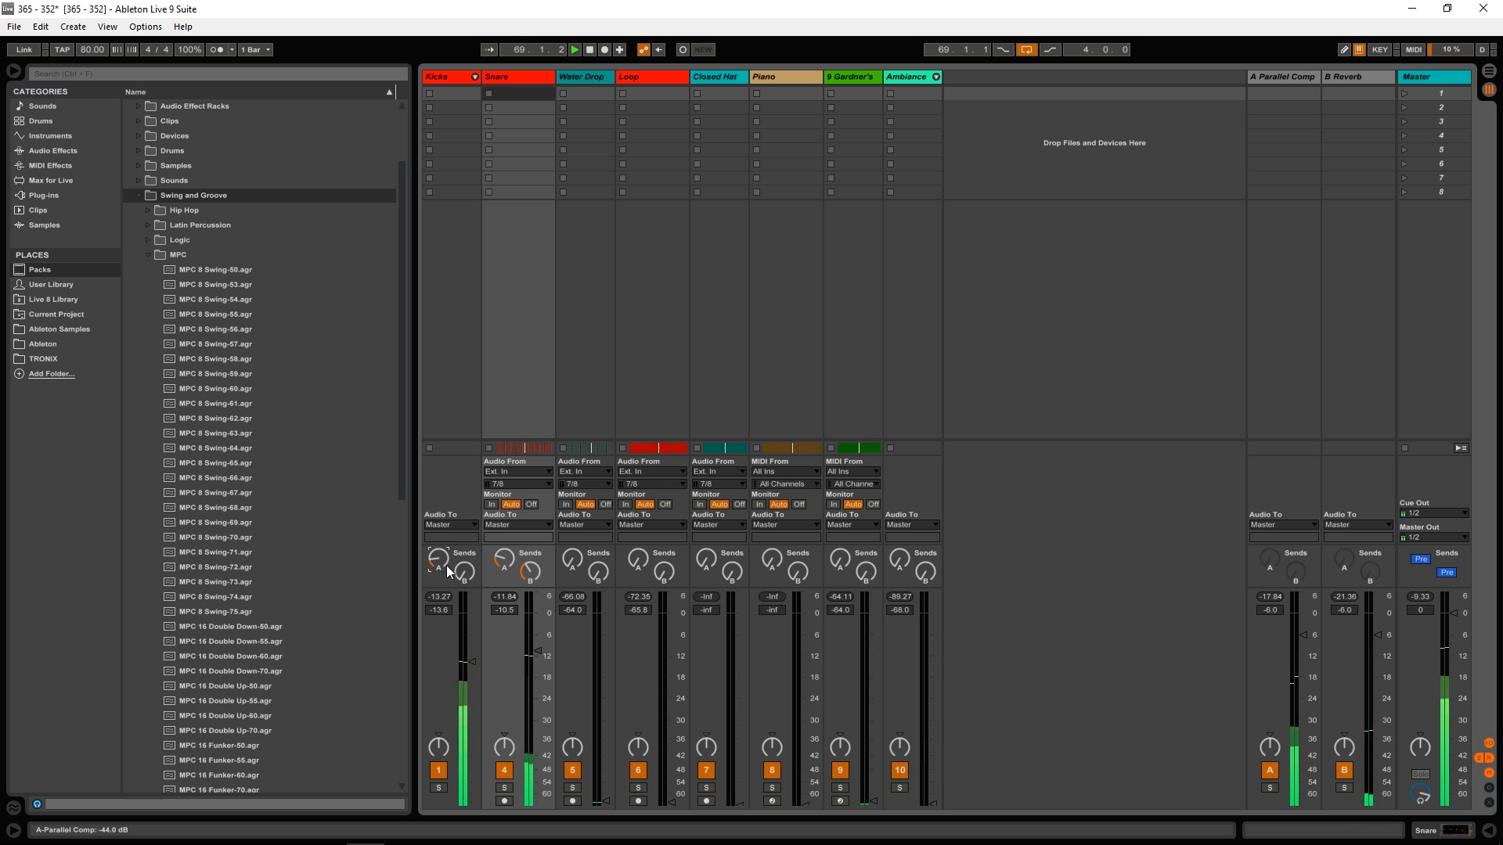
Set Water Drop to -15 dB, Loop to -11 dB and Closed Hat to -15 dB, sending Loop and Closed Hat to Reverb
left_click_drag(606, 802, 605, 668)
left_click(605, 689)
left_click_drag(672, 802, 672, 653)
left_click_drag(664, 572, 664, 560)
left_click_drag(739, 805, 740, 667)
left_click_drag(732, 572, 731, 540)
Bring up the Piano, Gardner's Noise Sub and Ambiance volumes, soloing Ambiance briefly to check it
left_click_drag(773, 610, 773, 565)
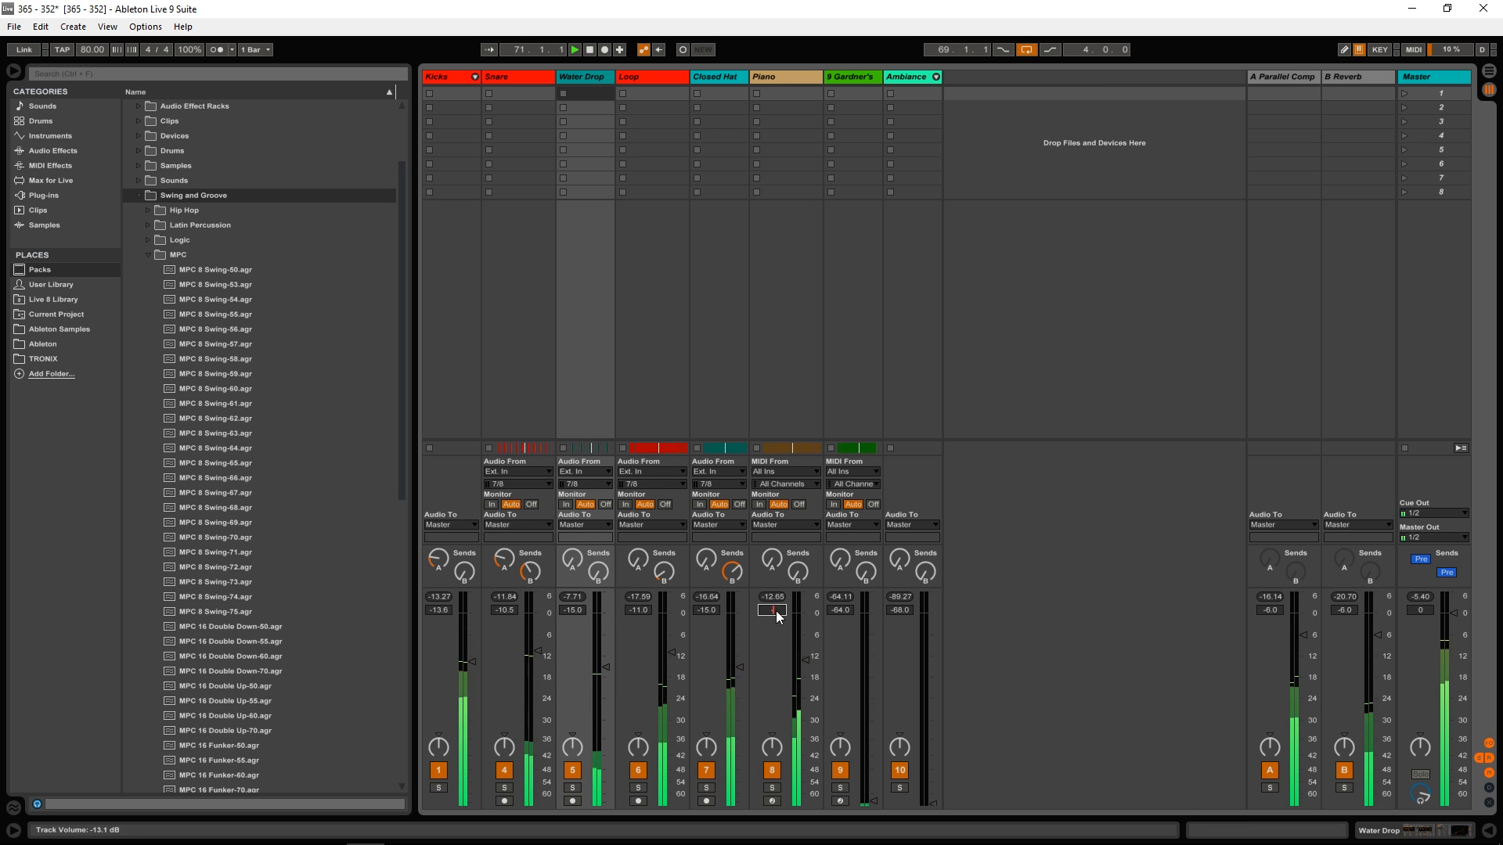
left_click_drag(842, 609, 842, 567)
left_click_drag(933, 804, 932, 629)
left_click(900, 788)
left_click(899, 788)
Turn off looping and play the full song back in Arrangement View
left_click(1026, 50)
key("space")
key("space")
key("Tab")
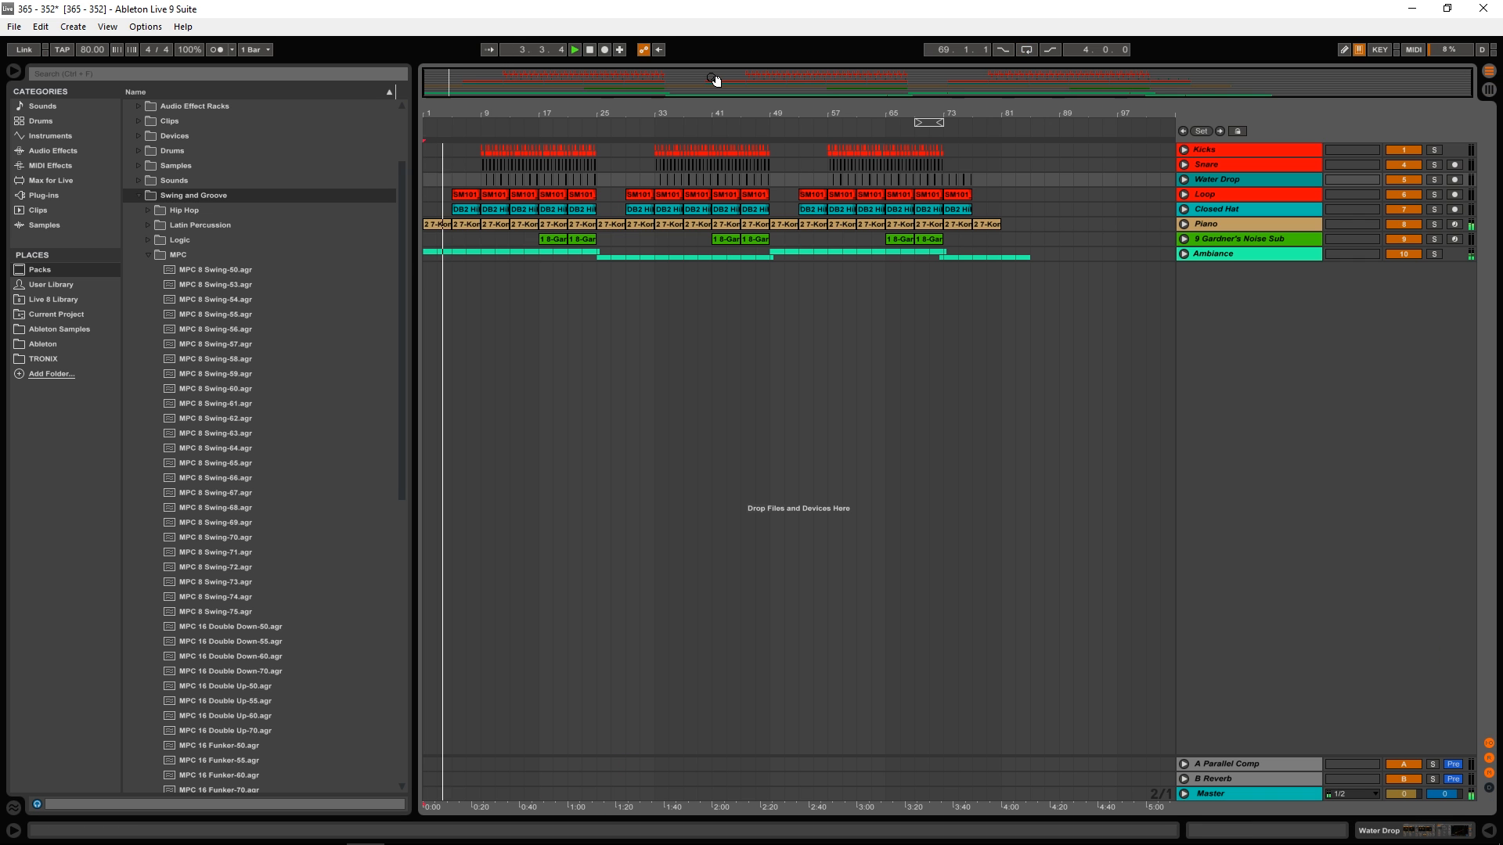
Open the audio export for the finished arrangement
left_click(1233, 150)
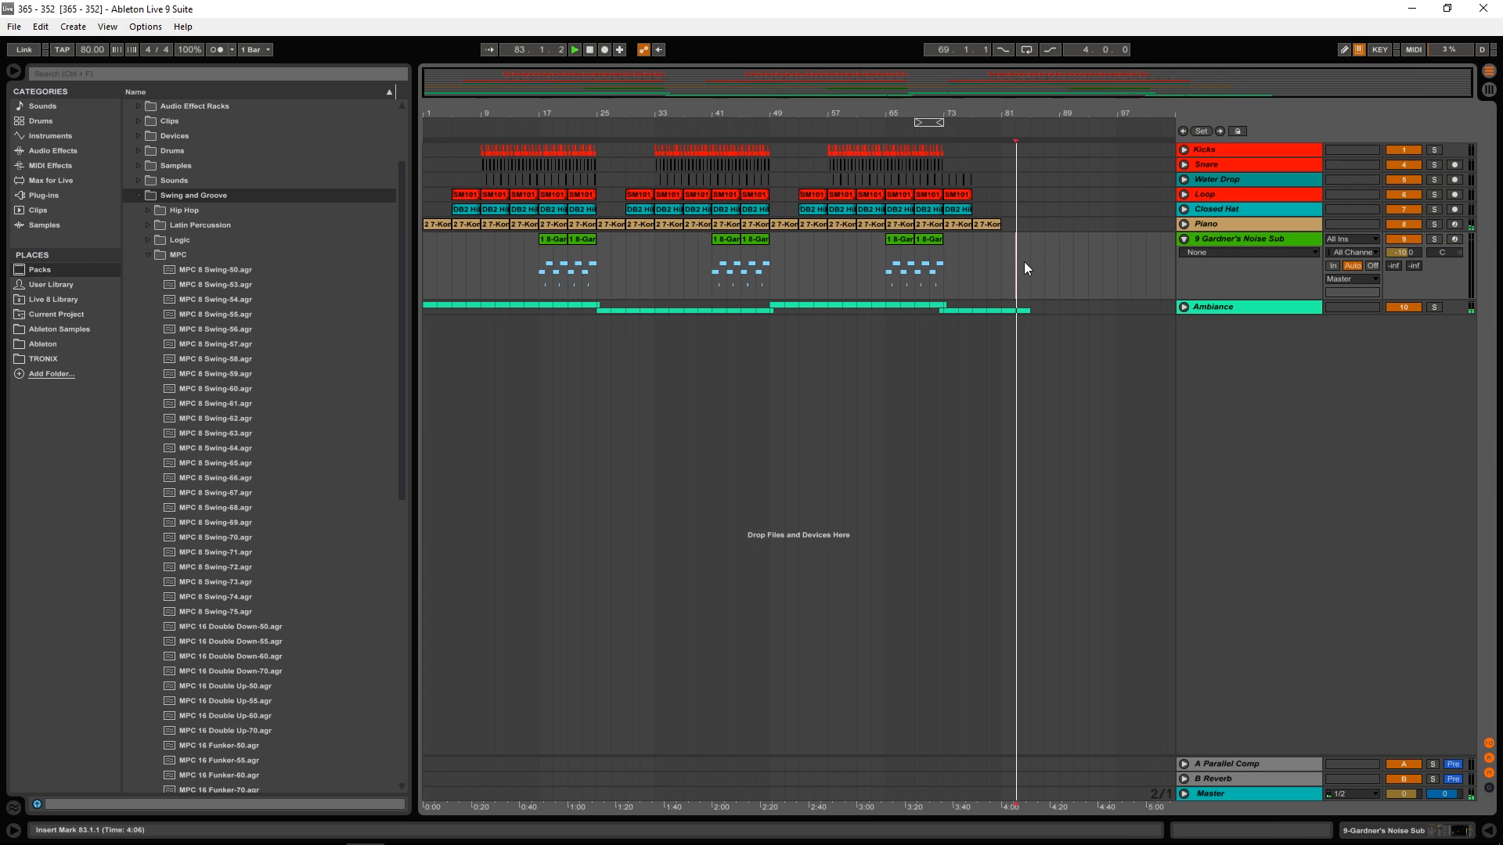
key("ctrl+shift+r")
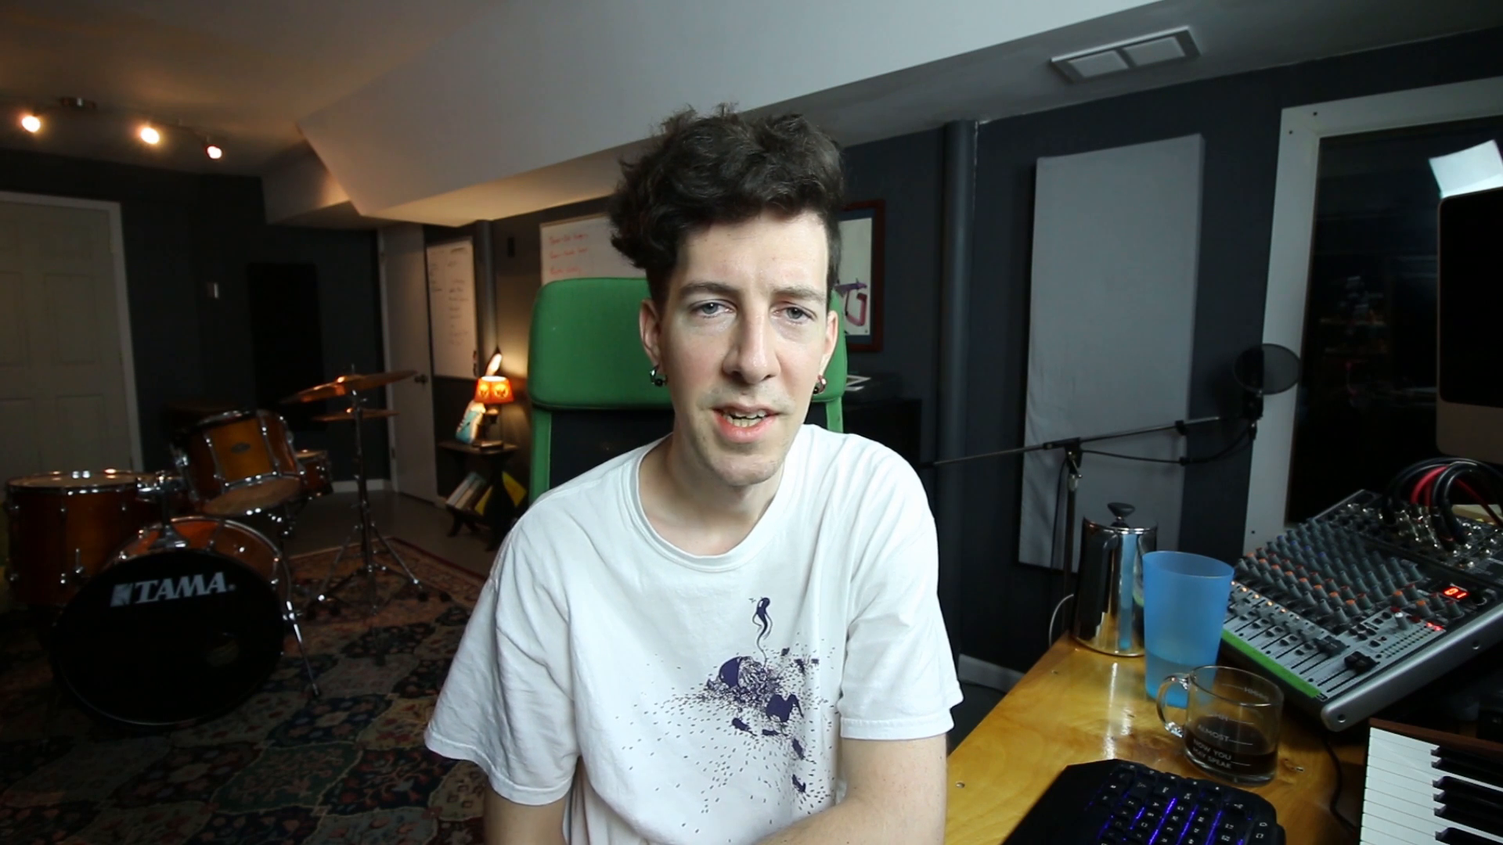